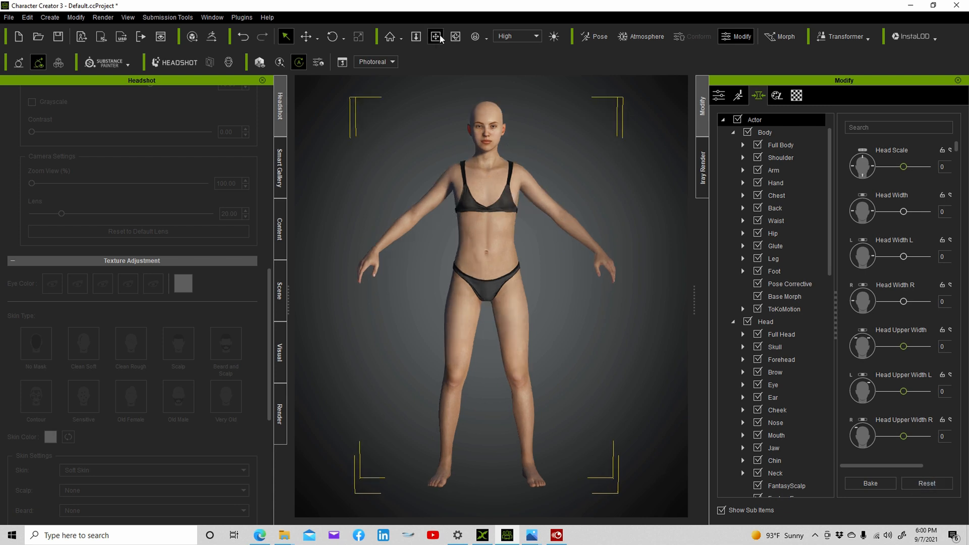
- Delete the bra from the default character
{"action": "left_click", "coordinate": [455, 36]}
{"action": "left_click_drag", "start_coordinate": [482, 168], "coordinate": [358, 111]}
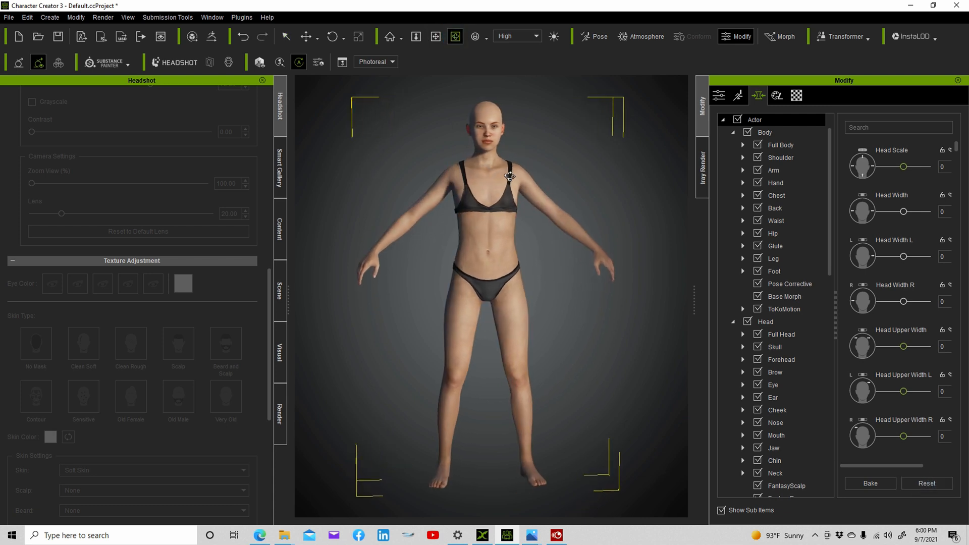
{"action": "left_click", "coordinate": [287, 37]}
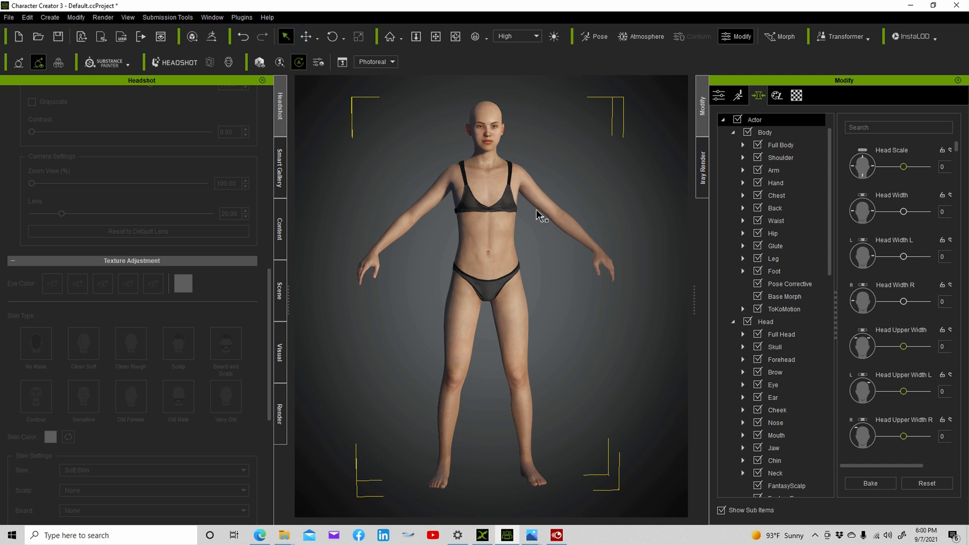
{"action": "left_click", "coordinate": [510, 208]}
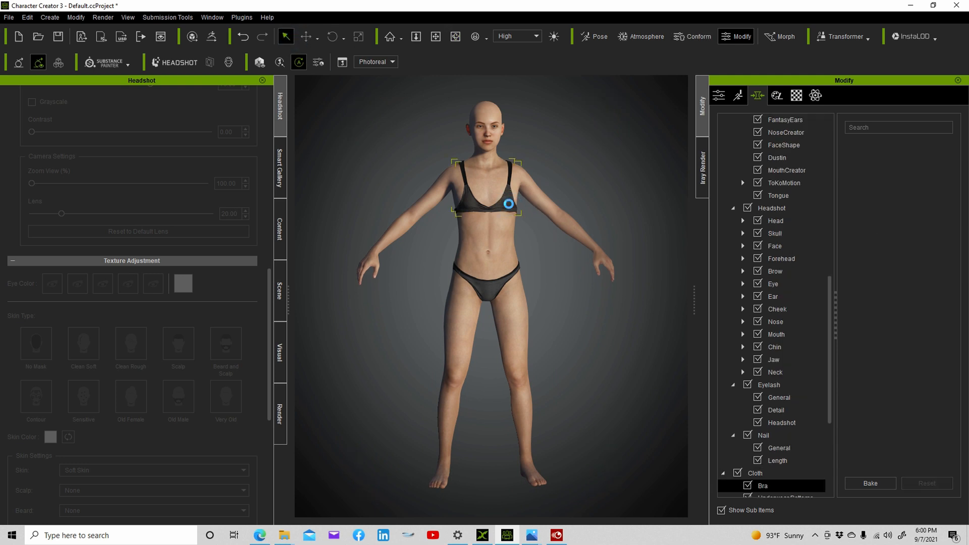
{"action": "key", "text": "Delete"}
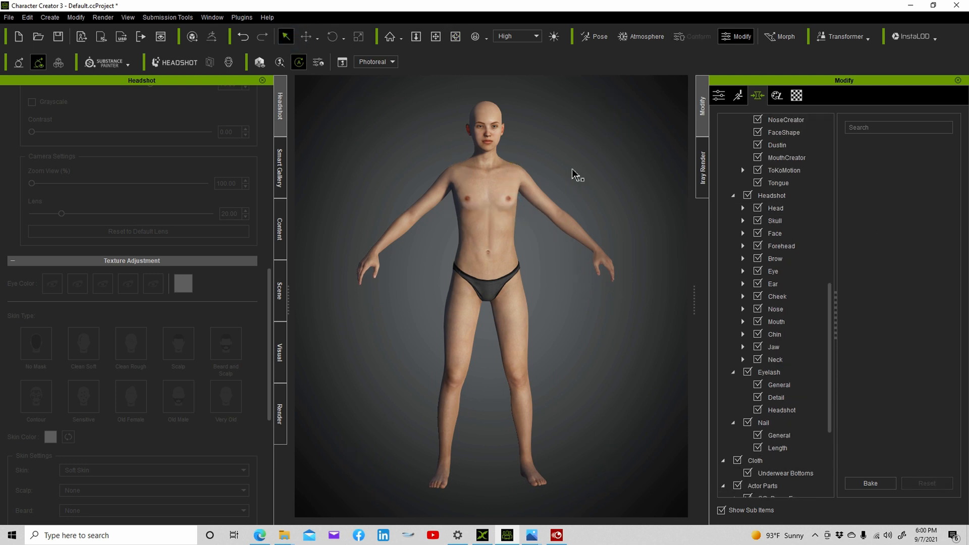
- Load the 312full portrait photo from the Pictures folder into Headshot's Pro mode
{"action": "left_click", "coordinate": [454, 36]}
{"action": "left_click_drag", "start_coordinate": [422, 256], "coordinate": [470, 189]}
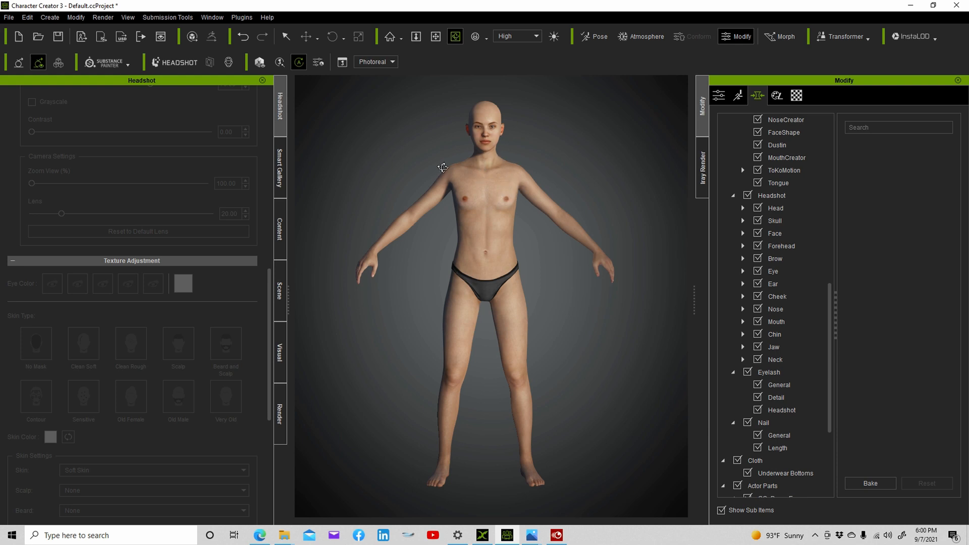
{"action": "left_click", "coordinate": [166, 62]}
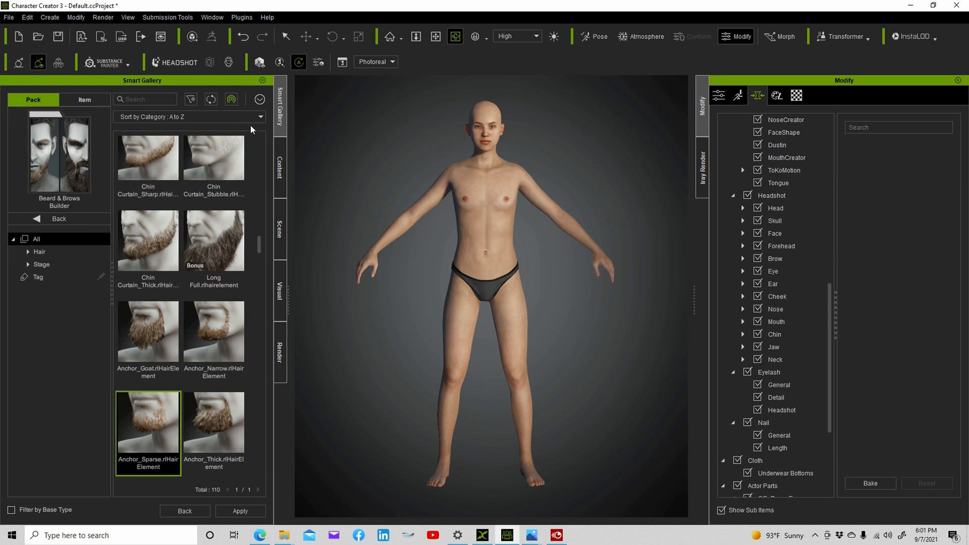
{"action": "left_click", "coordinate": [166, 62]}
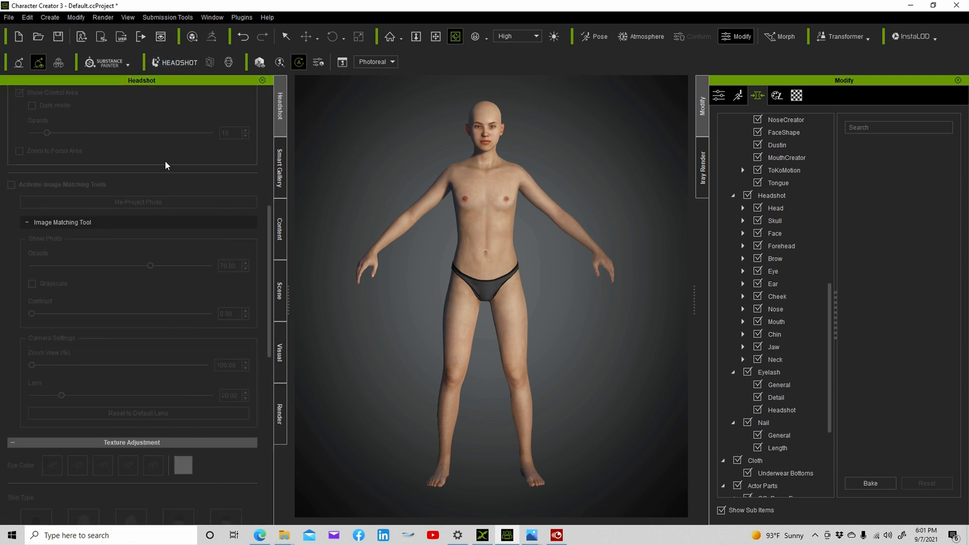
{"action": "scroll", "coordinate": [164, 160], "scroll_direction": "up", "scroll_amount": 10}
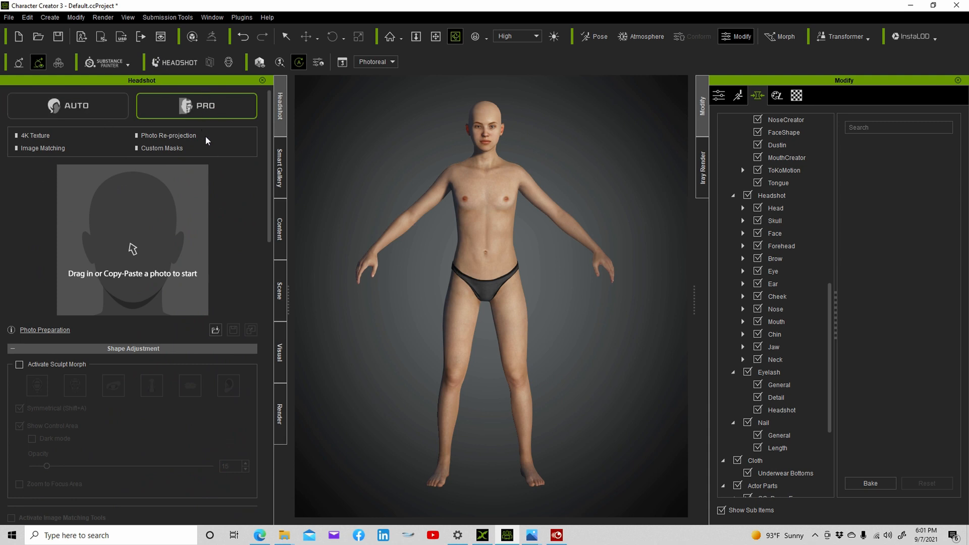
{"action": "left_click", "coordinate": [215, 329]}
{"action": "scroll", "coordinate": [246, 159], "scroll_direction": "down", "scroll_amount": 10}
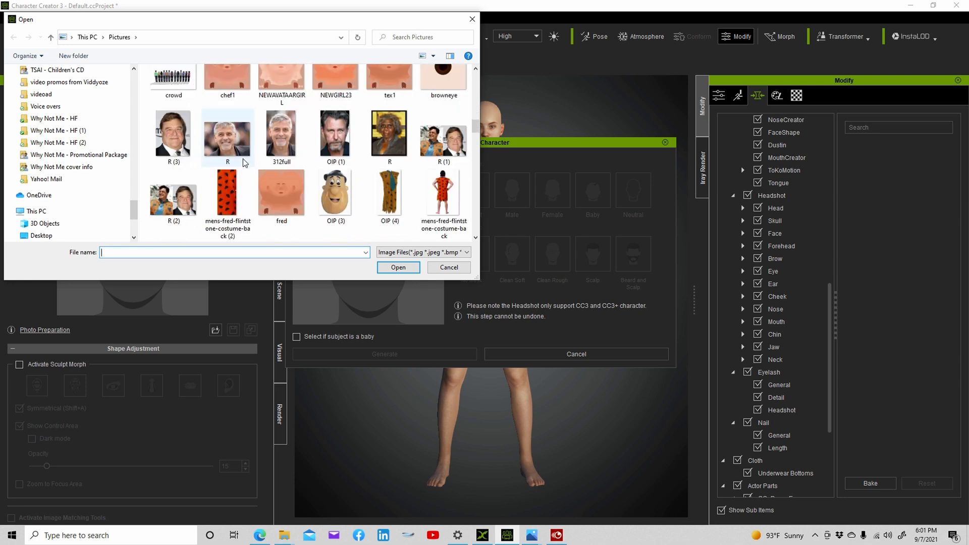
{"action": "left_click", "coordinate": [280, 139]}
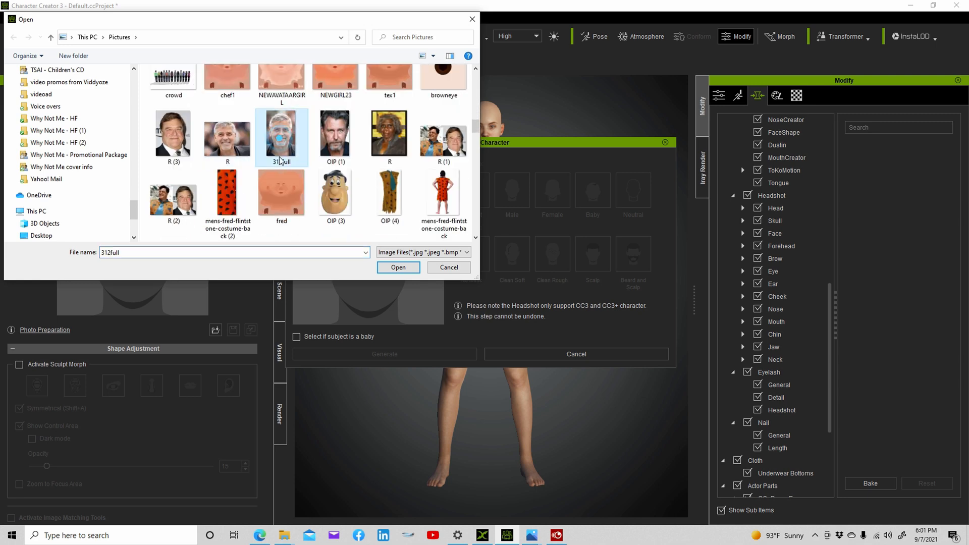
{"action": "left_click", "coordinate": [388, 267]}
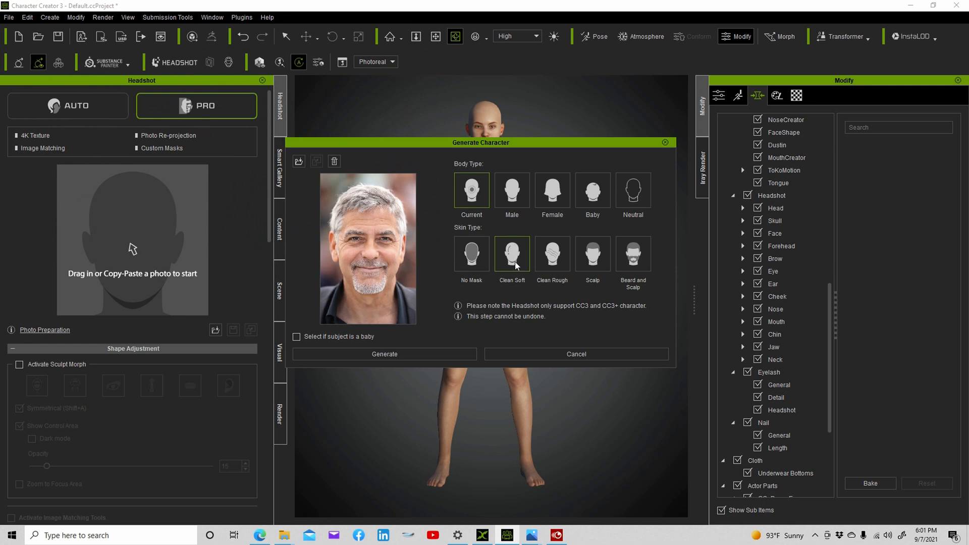
- Generate the character's head from the loaded photo with the current body type and frame the face close up
{"action": "left_click", "coordinate": [409, 352]}
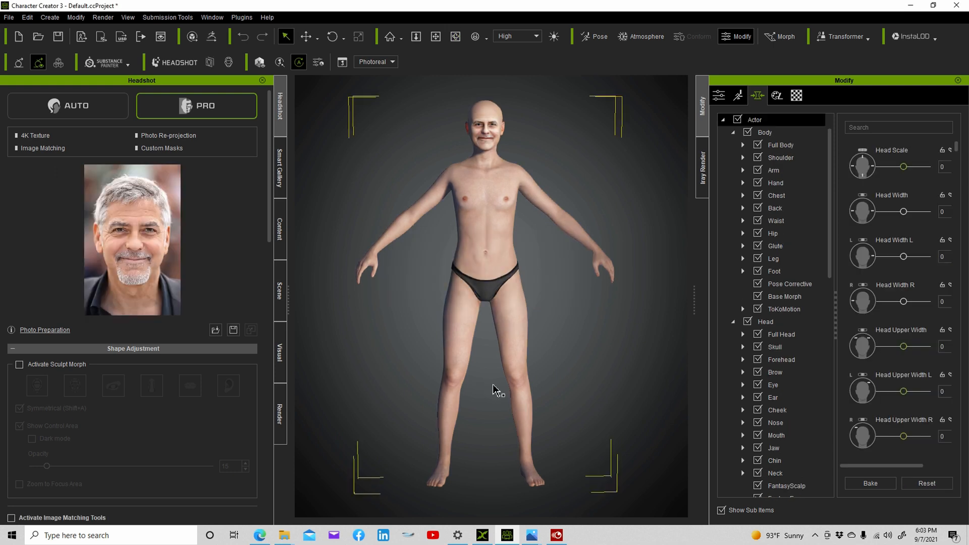
{"action": "left_click", "coordinate": [487, 39]}
{"action": "left_click", "coordinate": [493, 134]}
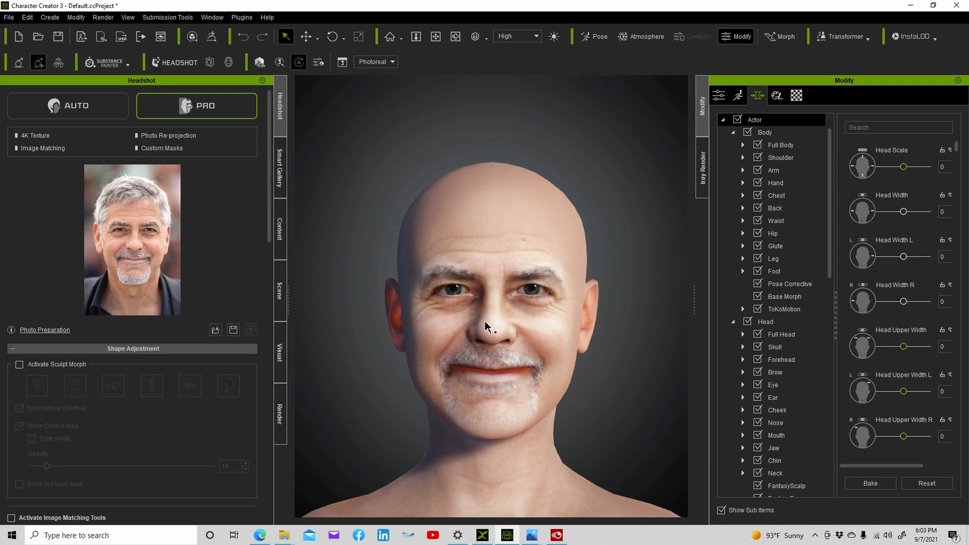
{"action": "left_click", "coordinate": [456, 39]}
{"action": "left_click_drag", "start_coordinate": [480, 225], "coordinate": [510, 253]}
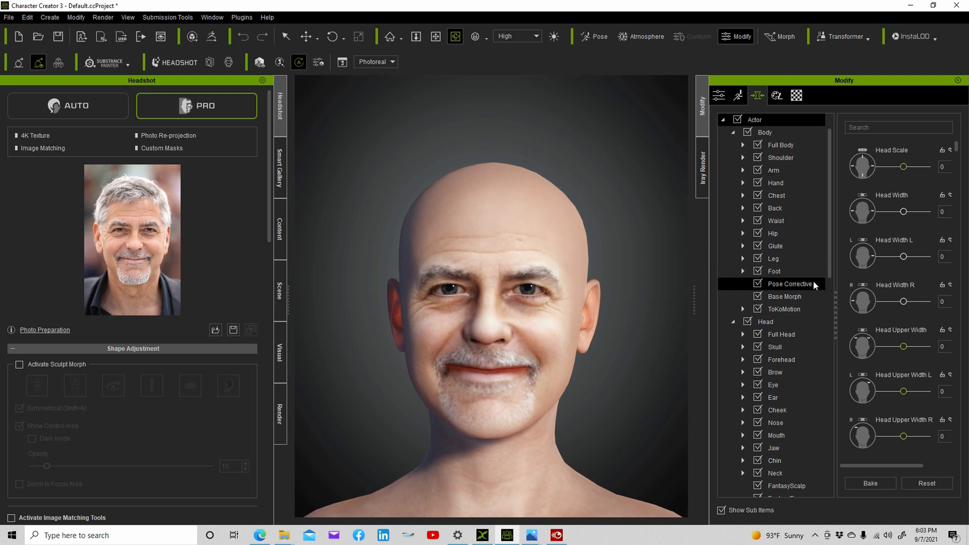
- Set the MANNY Head morph in the Full Head category to 100
{"action": "left_click", "coordinate": [787, 336]}
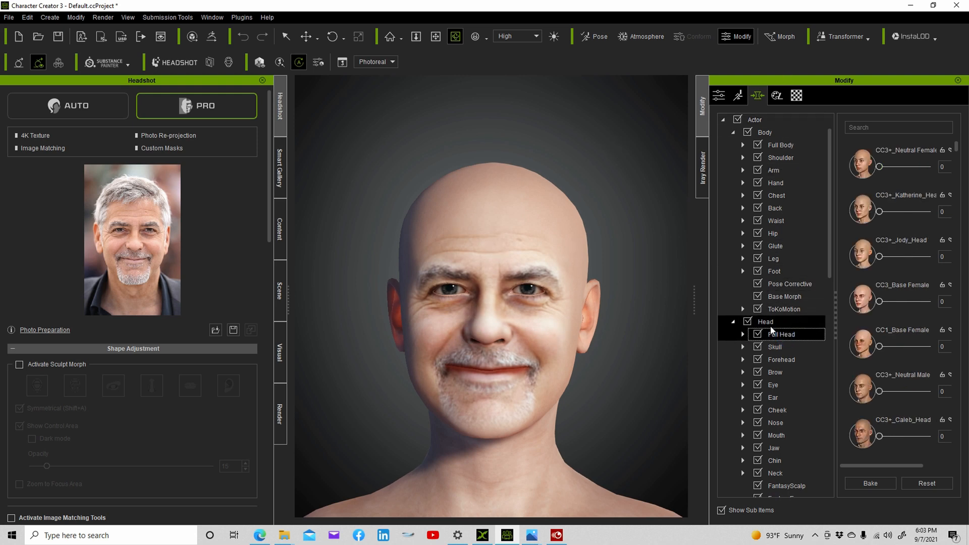
{"action": "scroll", "coordinate": [874, 325], "scroll_direction": "down", "scroll_amount": 5}
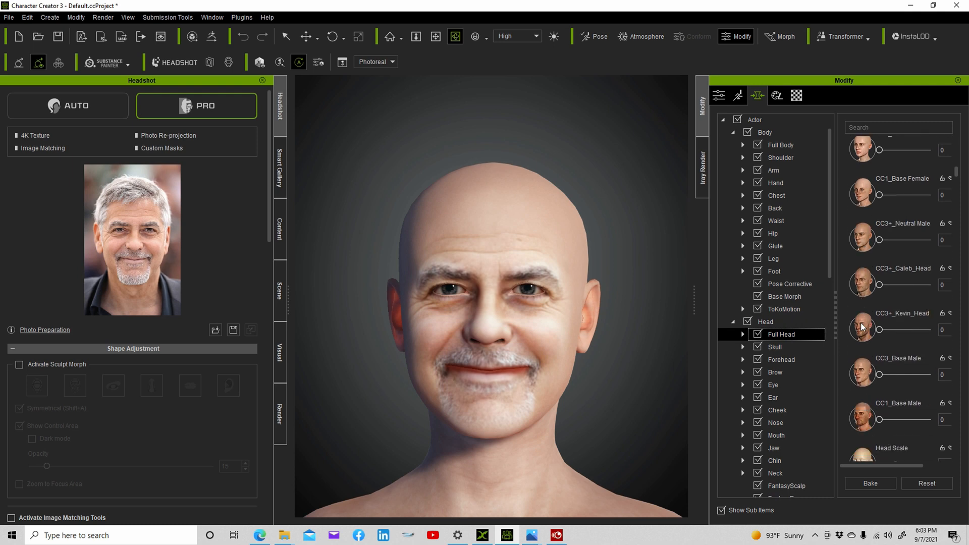
{"action": "scroll", "coordinate": [868, 333], "scroll_direction": "down", "scroll_amount": 8}
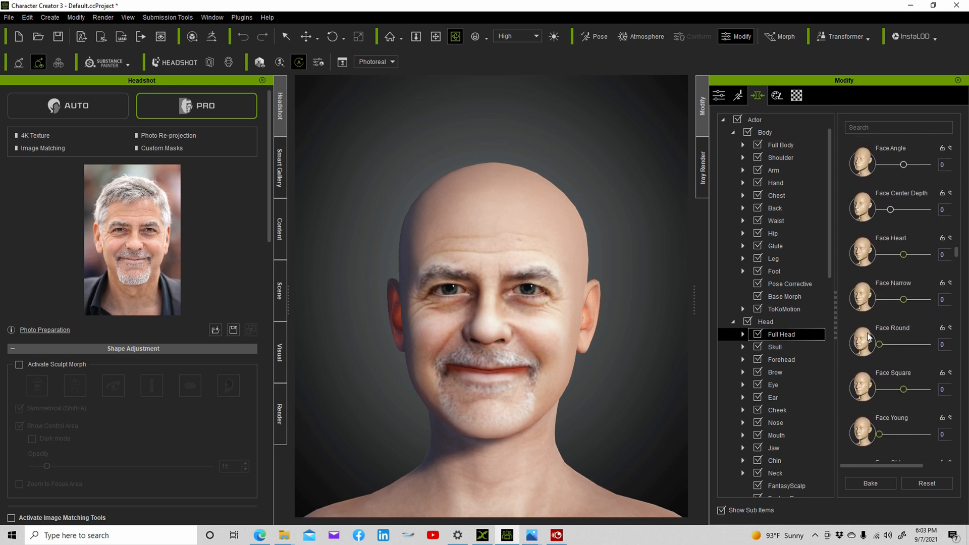
{"action": "scroll", "coordinate": [887, 409], "scroll_direction": "down", "scroll_amount": 10}
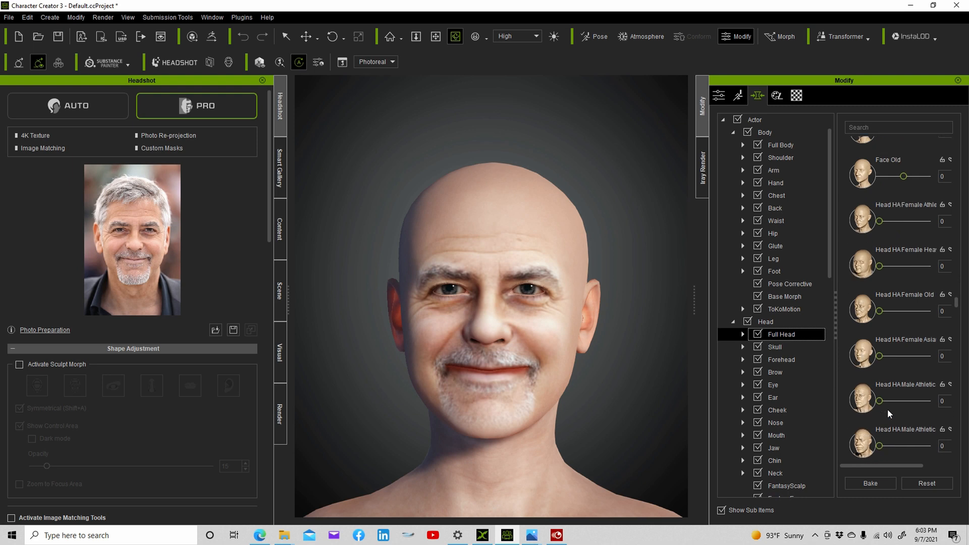
{"action": "scroll", "coordinate": [887, 409], "scroll_direction": "down", "scroll_amount": 5}
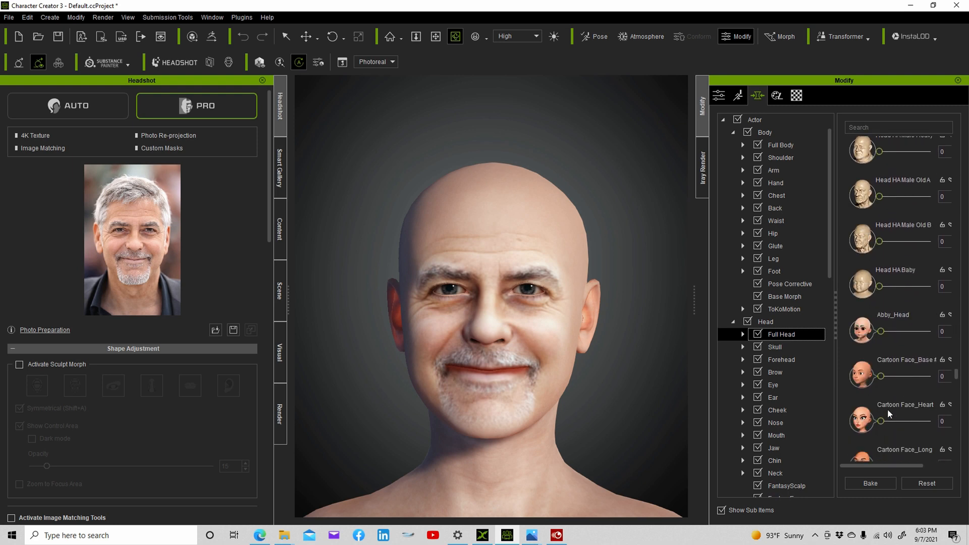
{"action": "scroll", "coordinate": [878, 382], "scroll_direction": "down", "scroll_amount": 10}
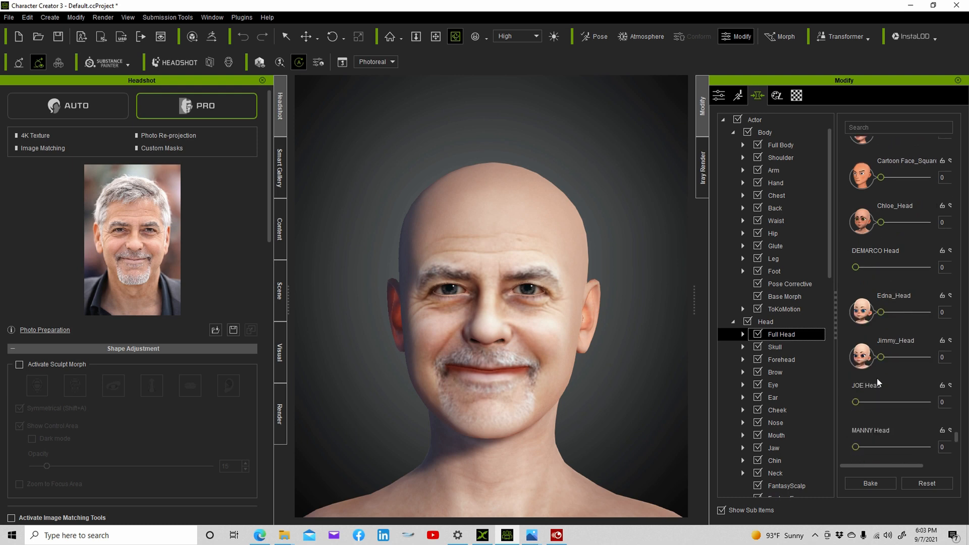
{"action": "scroll", "coordinate": [902, 399], "scroll_direction": "down", "scroll_amount": 5}
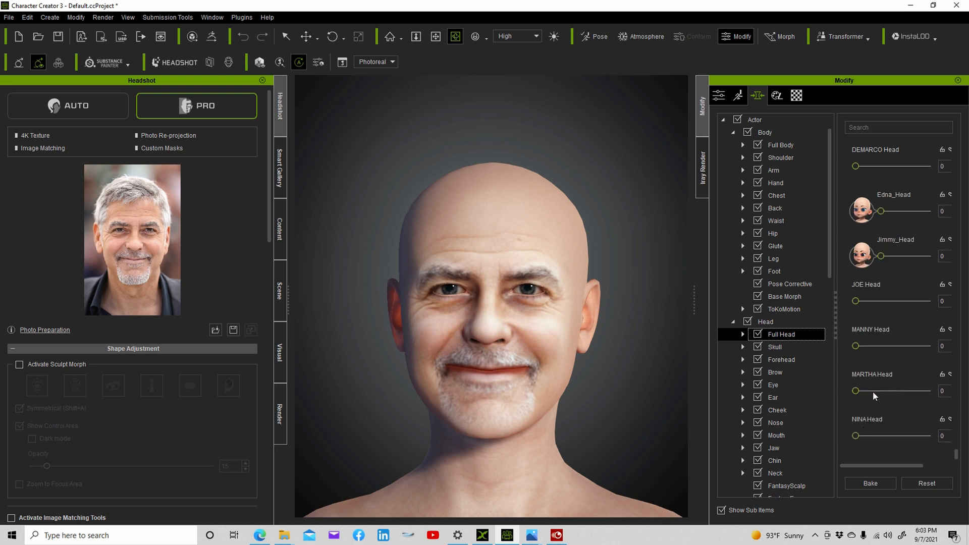
{"action": "scroll", "coordinate": [861, 391], "scroll_direction": "down", "scroll_amount": 1}
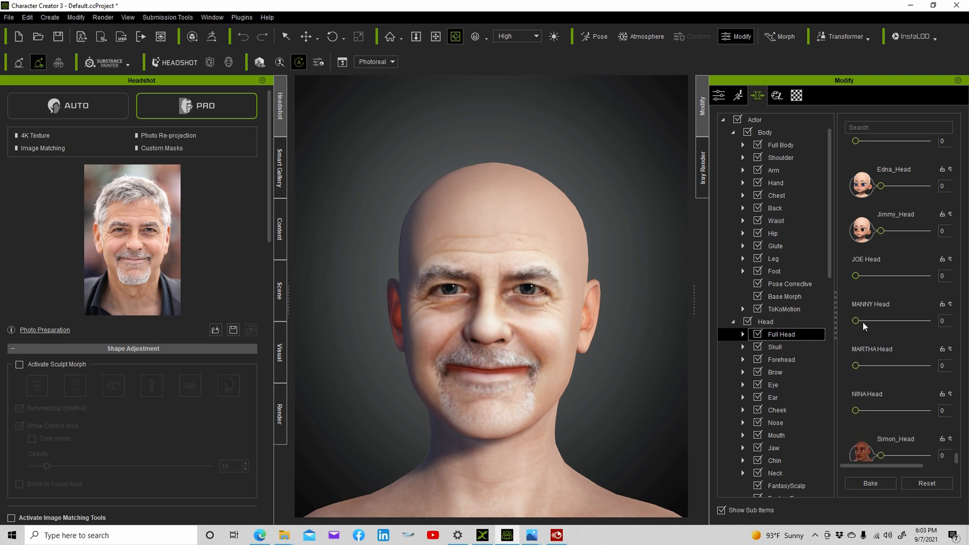
{"action": "left_click_drag", "start_coordinate": [854, 323], "coordinate": [947, 324]}
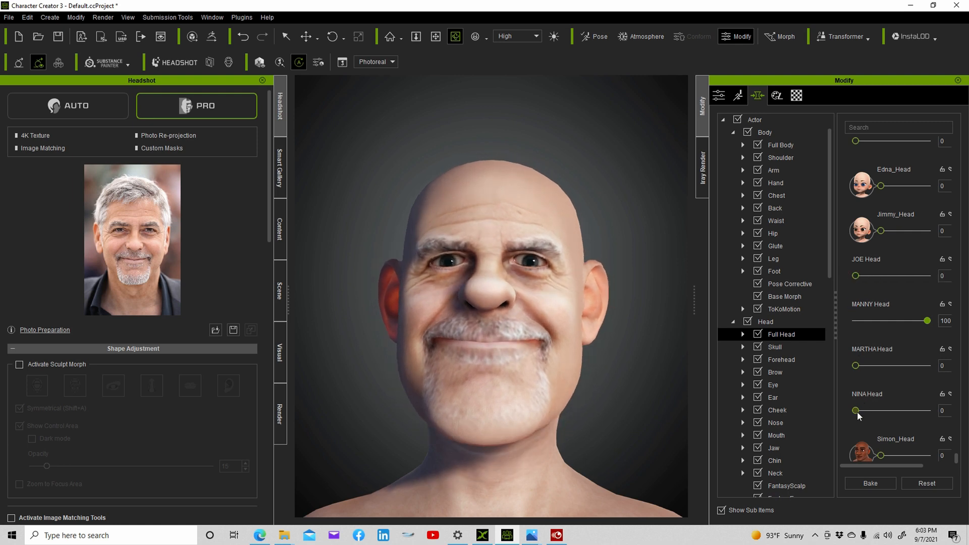
- Try out the NINA Head morph, return it to 0, and raise the MARTHA Head morph to about 97
{"action": "mouse_move", "coordinate": [856, 411]}
{"action": "left_mouse_down"}
{"action": "mouse_move", "coordinate": [942, 413]}
{"action": "mouse_move", "coordinate": [849, 399]}
{"action": "left_mouse_up"}
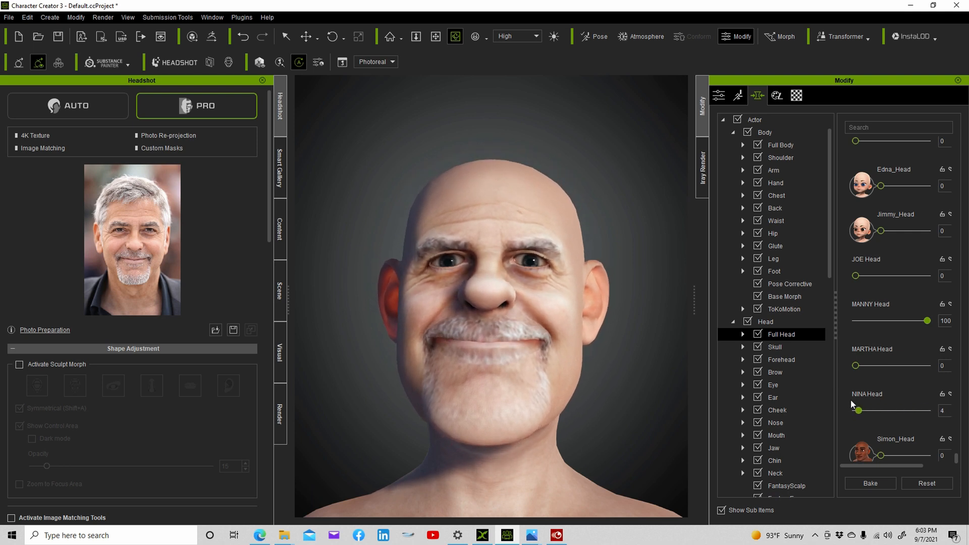
{"action": "left_click_drag", "start_coordinate": [870, 366], "coordinate": [923, 370]}
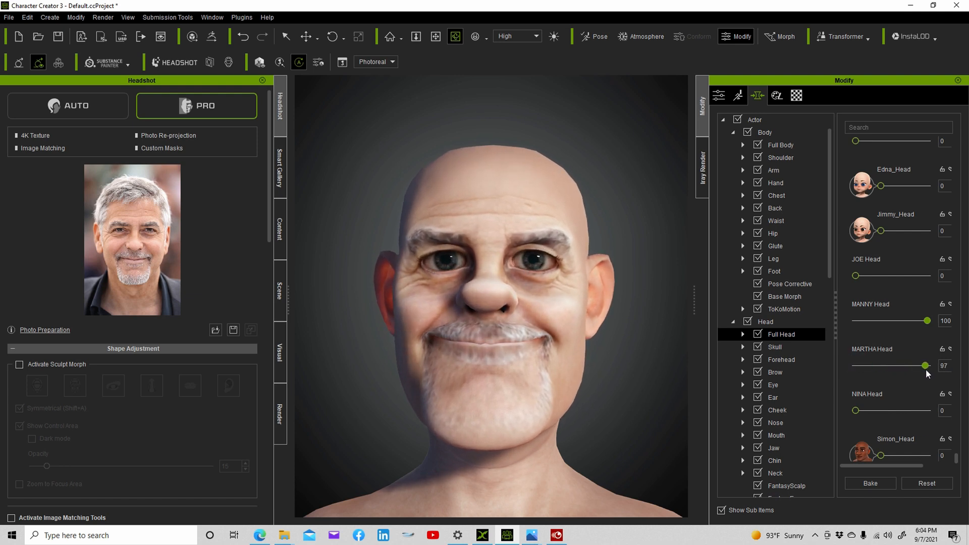
{"action": "left_click_drag", "start_coordinate": [928, 369], "coordinate": [922, 369]}
- Enlarge the ears with the Morph tool to an Ear Scale of 100, bake the morph, and enlarge them again to 95
{"action": "left_click", "coordinate": [781, 36]}
{"action": "left_click_drag", "start_coordinate": [603, 298], "coordinate": [695, 252]}
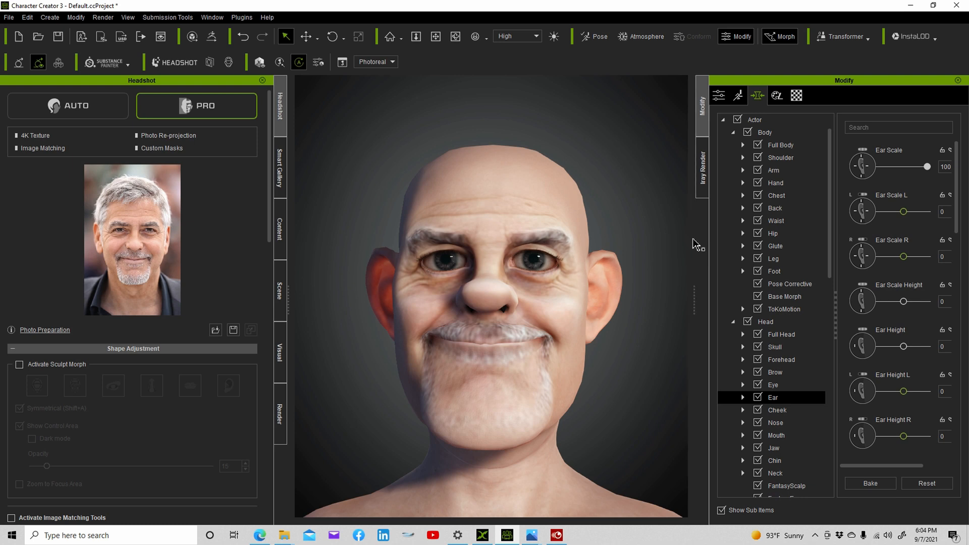
{"action": "left_click", "coordinate": [870, 483]}
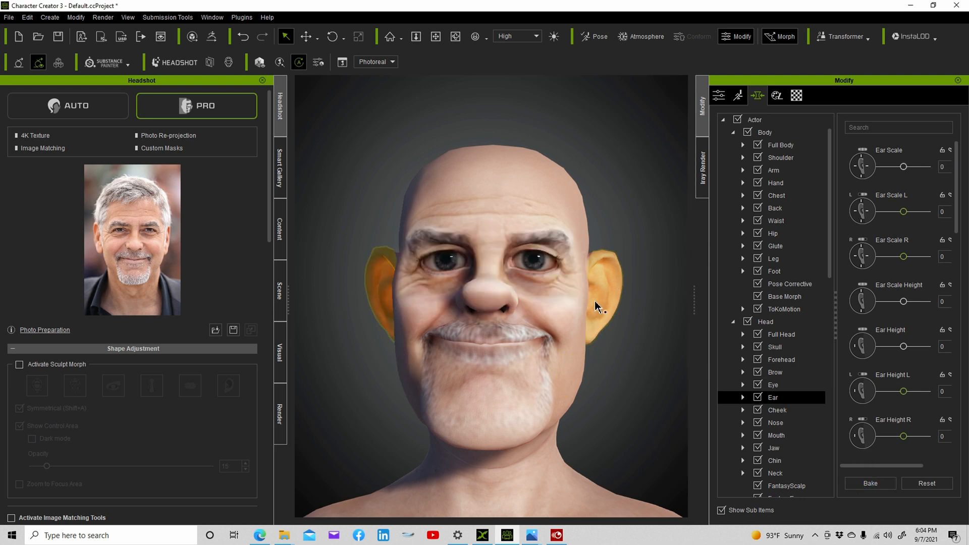
{"action": "left_click_drag", "start_coordinate": [624, 297], "coordinate": [575, 222]}
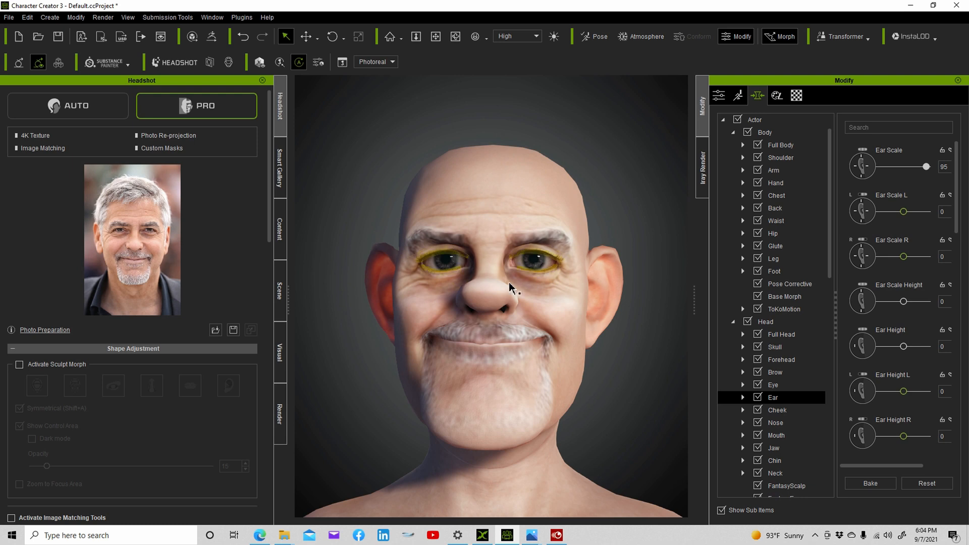
- Check the avatar's mouth and teeth by opening and closing the mouth twice
{"action": "left_click", "coordinate": [718, 95]}
{"action": "left_click", "coordinate": [770, 212]}
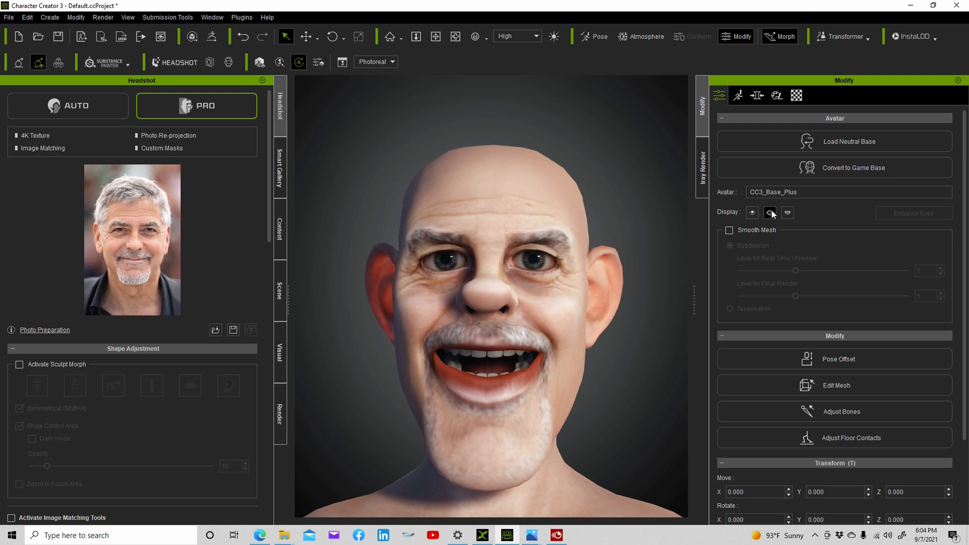
{"action": "left_click", "coordinate": [770, 212]}
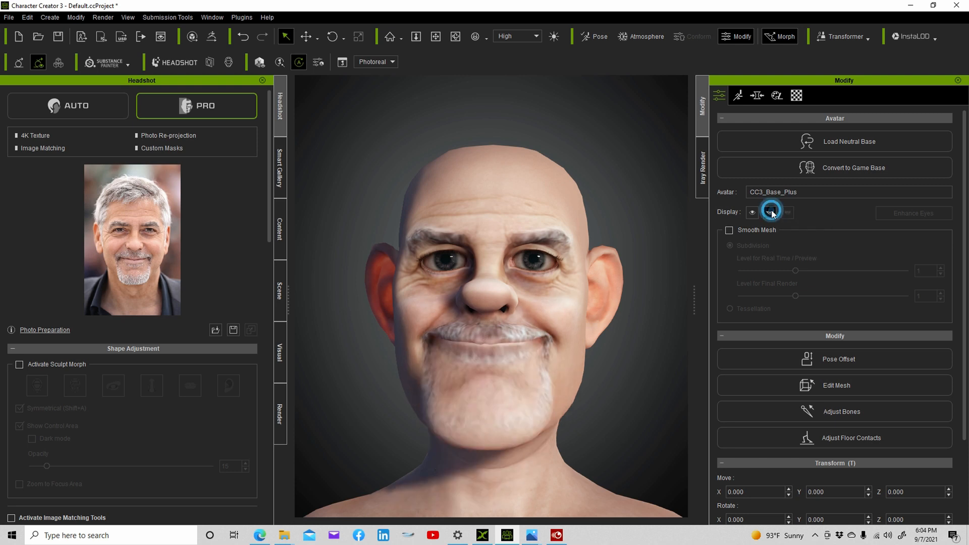
{"action": "left_click", "coordinate": [770, 212]}
{"action": "left_click", "coordinate": [771, 212]}
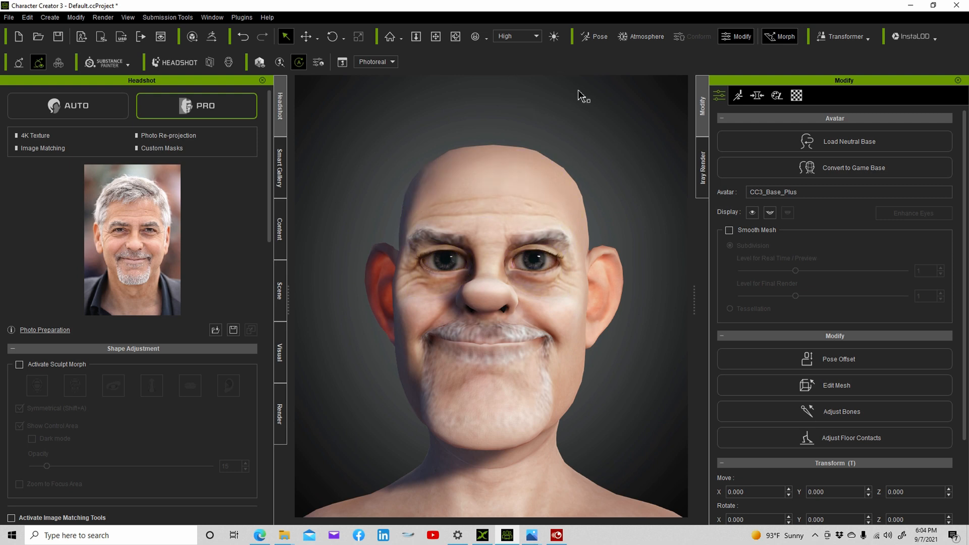
- Close the avatar's eyes and apply Correct Eyeblink so the eyelids shut fully
{"action": "left_click", "coordinate": [455, 36]}
{"action": "mouse_move", "coordinate": [537, 311]}
{"action": "left_mouse_down"}
{"action": "mouse_move", "coordinate": [199, 298]}
{"action": "mouse_move", "coordinate": [777, 278]}
{"action": "mouse_move", "coordinate": [573, 272]}
{"action": "mouse_move", "coordinate": [535, 332]}
{"action": "mouse_move", "coordinate": [534, 284]}
{"action": "mouse_move", "coordinate": [598, 320]}
{"action": "mouse_move", "coordinate": [588, 301]}
{"action": "mouse_move", "coordinate": [547, 316]}
{"action": "mouse_move", "coordinate": [541, 303]}
{"action": "left_mouse_up"}
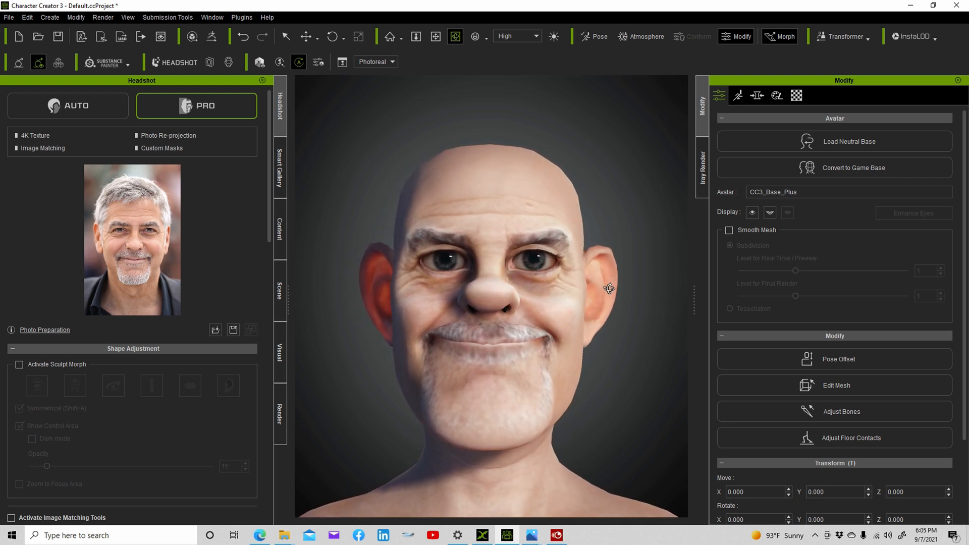
{"action": "left_click", "coordinate": [751, 212]}
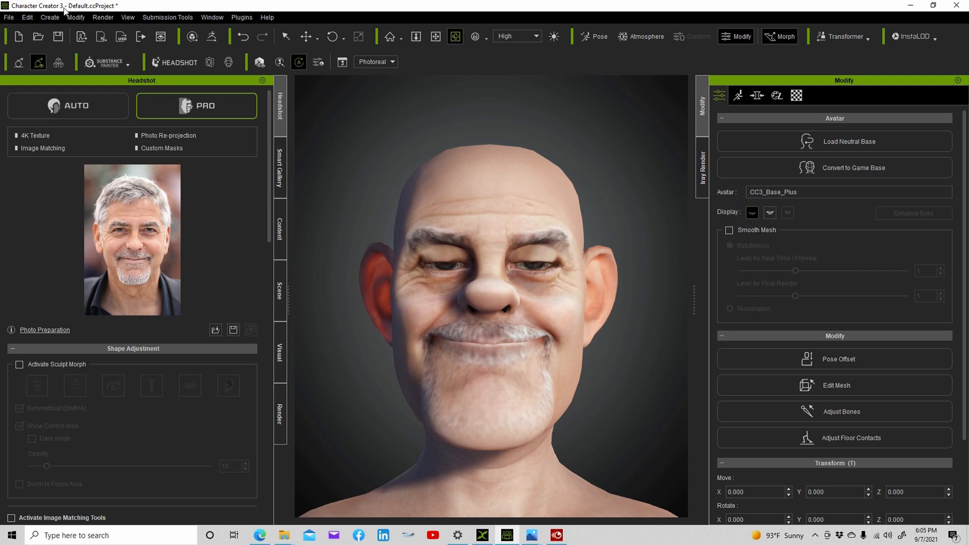
{"action": "left_click", "coordinate": [50, 17]}
{"action": "mouse_move", "coordinate": [81, 19]}
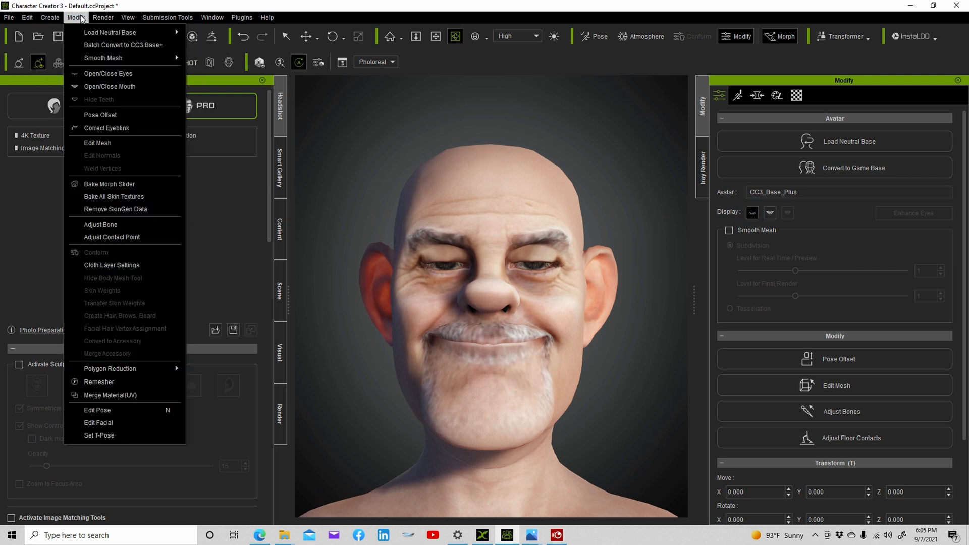
{"action": "left_click", "coordinate": [103, 128]}
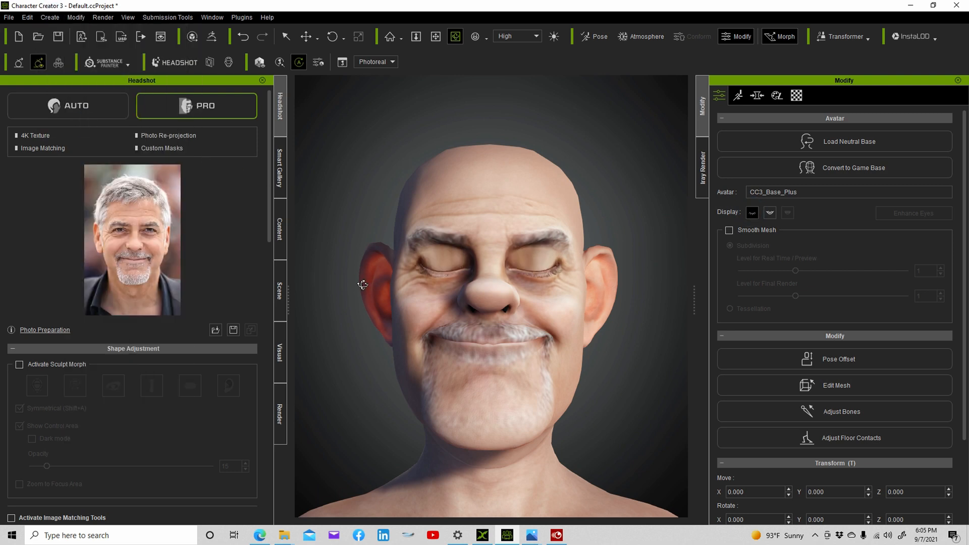
- Reopen the avatar's eyes and set the Headshot Eyelid Mask to Maximum Eyelid Fill
{"action": "left_click", "coordinate": [754, 212]}
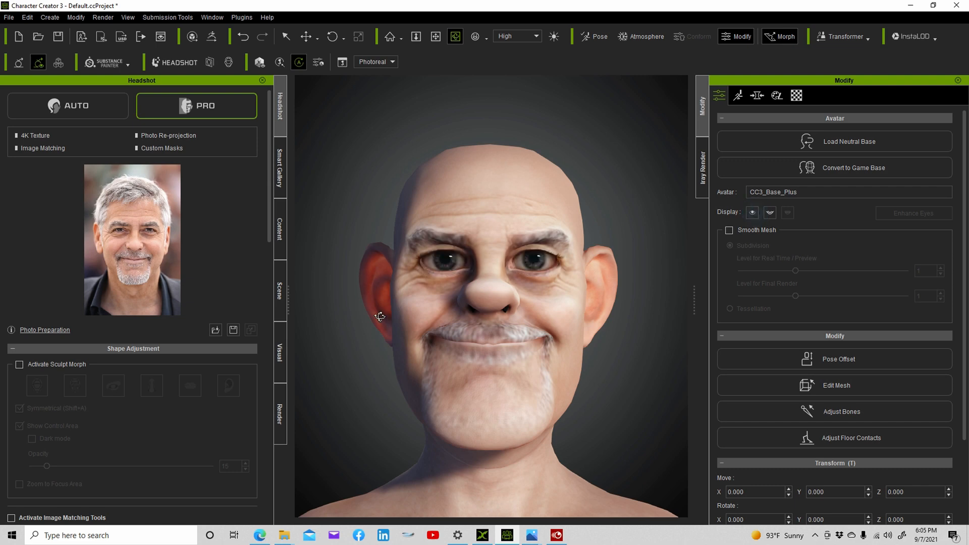
{"action": "scroll", "coordinate": [186, 305], "scroll_direction": "down", "scroll_amount": 10}
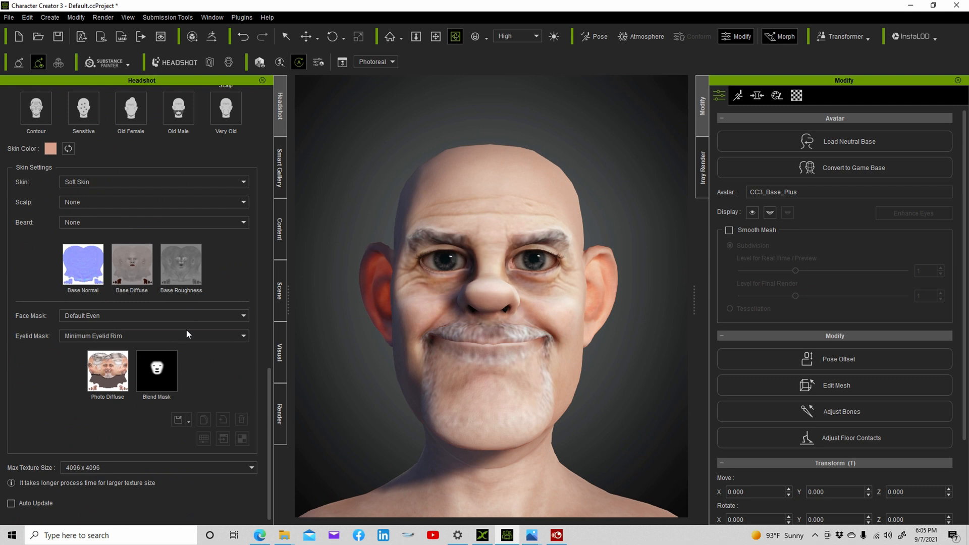
{"action": "left_click", "coordinate": [186, 334]}
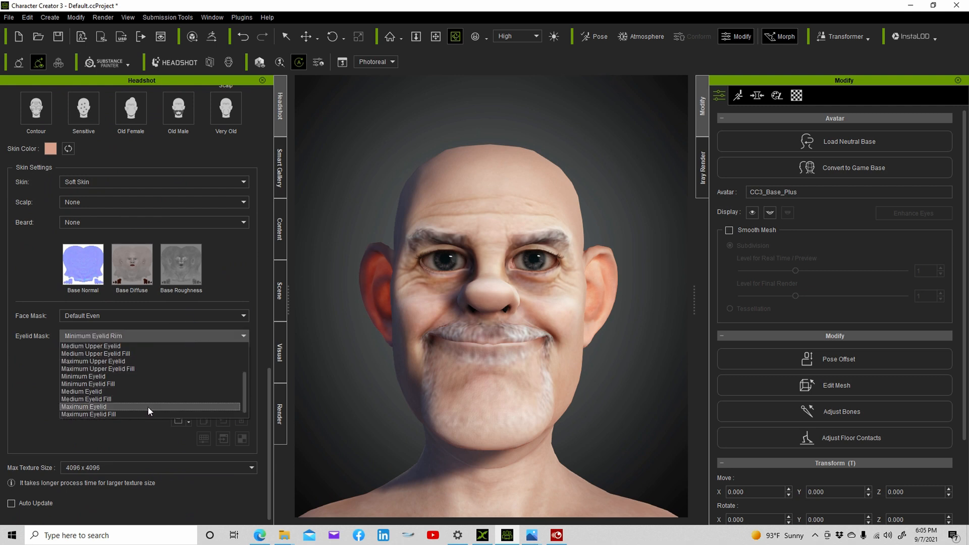
{"action": "left_click", "coordinate": [124, 412]}
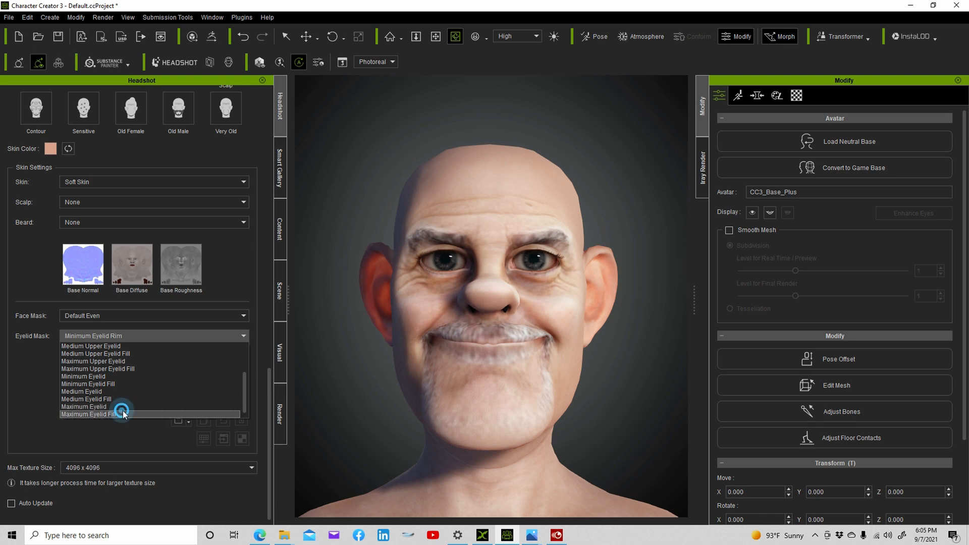
- Check the avatar's eyelids by closing and opening the eyes twice
{"action": "left_click", "coordinate": [752, 213]}
{"action": "left_click", "coordinate": [752, 213]}
{"action": "left_click", "coordinate": [752, 213]}
{"action": "left_click", "coordinate": [752, 213]}
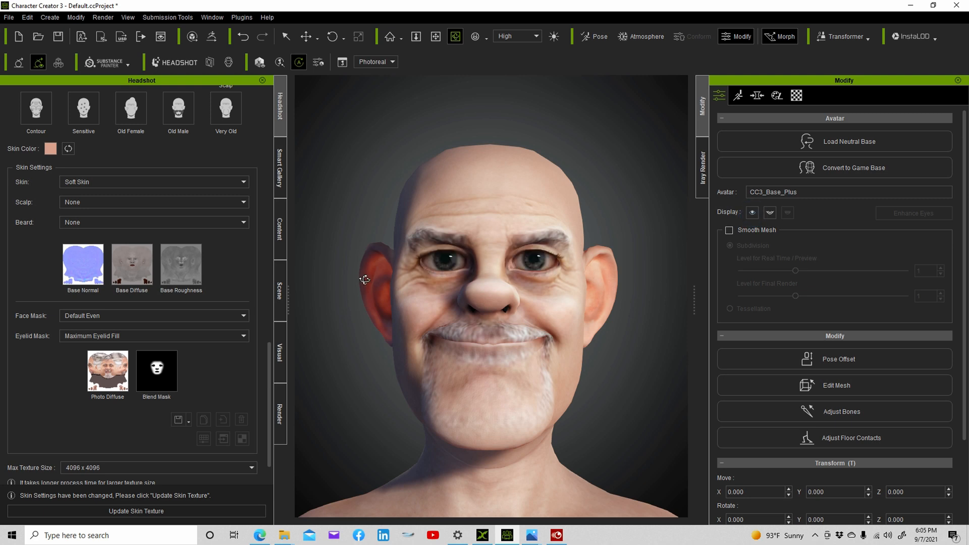
{"action": "scroll", "coordinate": [54, 256], "scroll_direction": "up", "scroll_amount": 8}
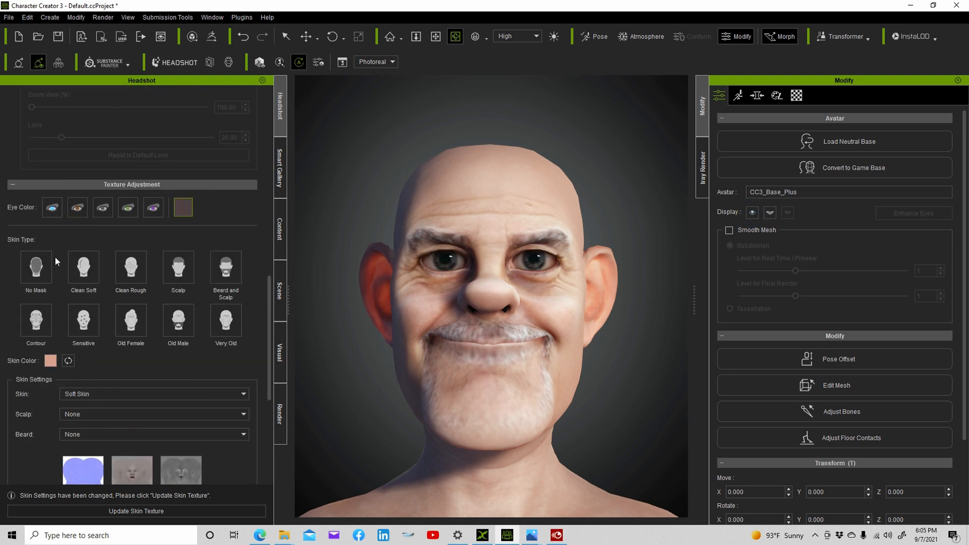
{"action": "scroll", "coordinate": [459, 295], "scroll_direction": "down", "scroll_amount": 3}
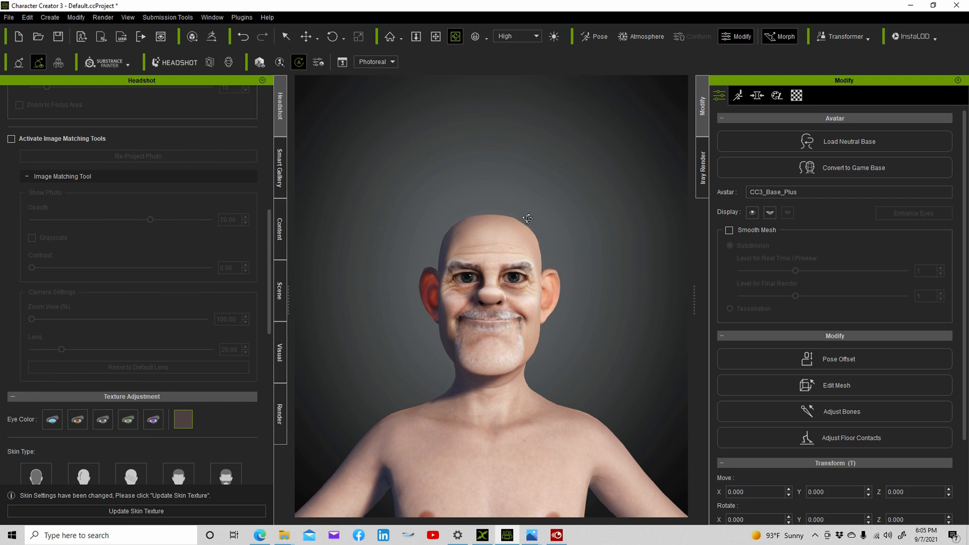
{"action": "scroll", "coordinate": [466, 336], "scroll_direction": "down", "scroll_amount": 2}
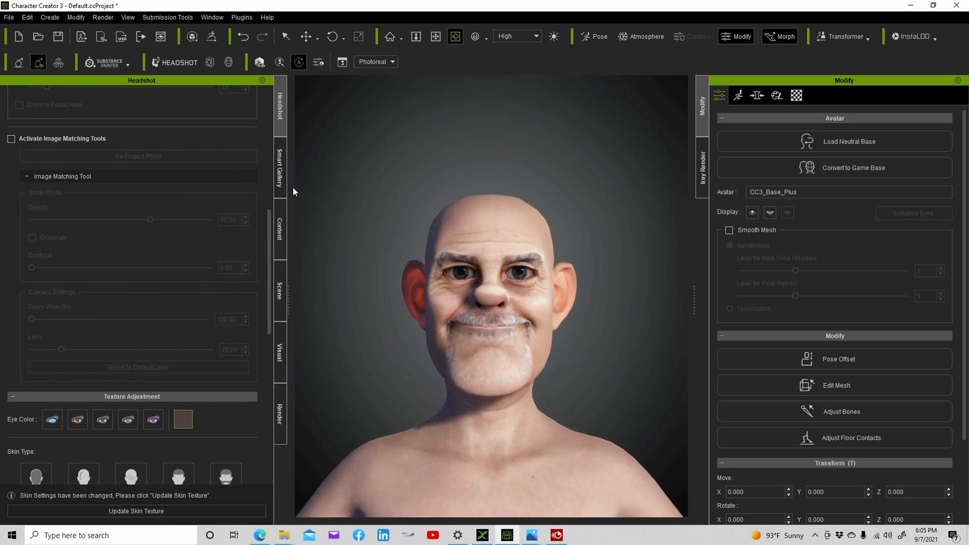
{"action": "left_click", "coordinate": [283, 171]}
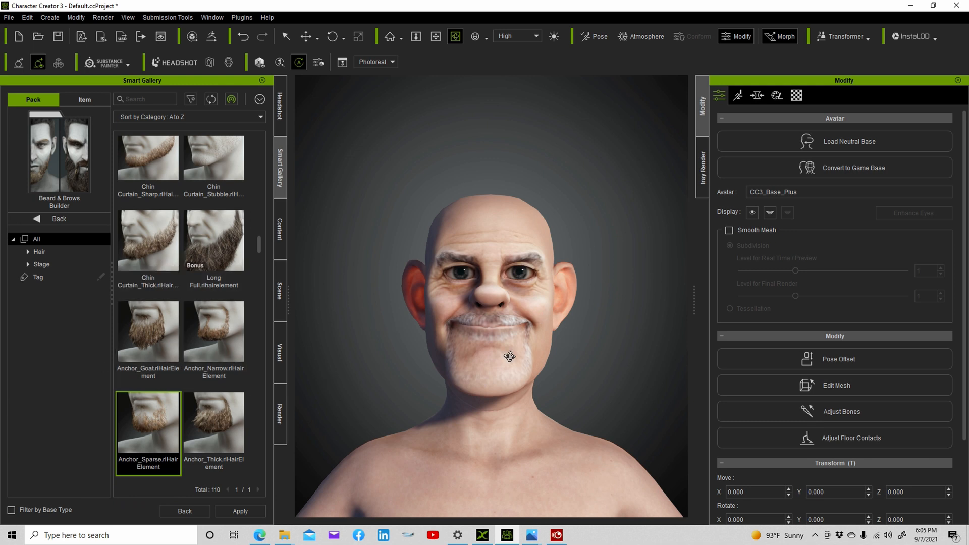
{"action": "left_click", "coordinate": [280, 108]}
{"action": "scroll", "coordinate": [125, 149], "scroll_direction": "up", "scroll_amount": 5}
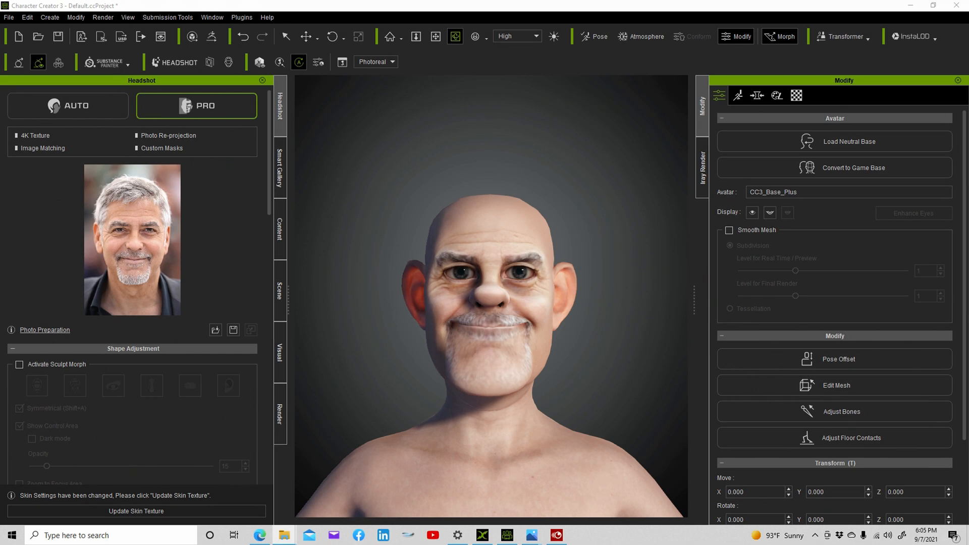
- Bring the portrait photo into the scene as an image plane above and beside the avatar's head
{"action": "key", "text": "alt+Tab"}
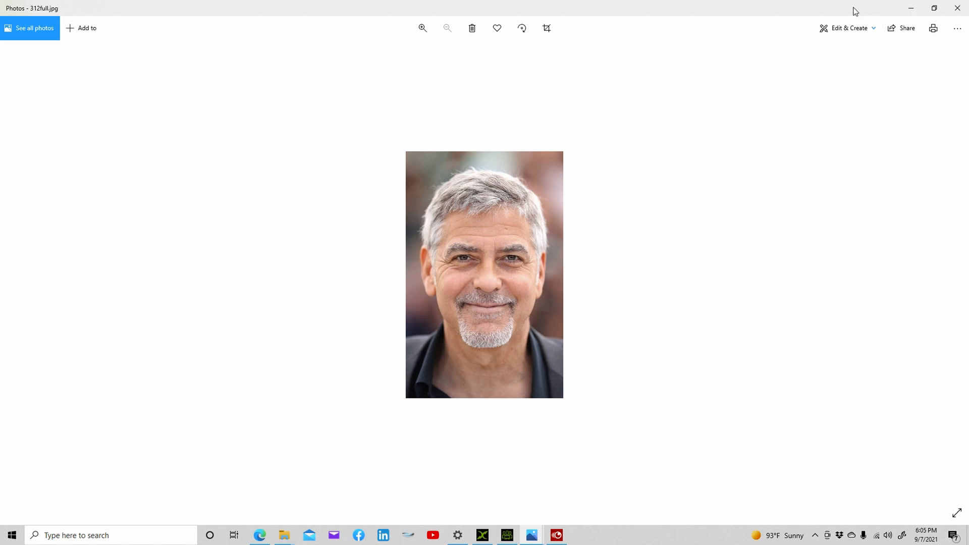
{"action": "left_click_drag", "start_coordinate": [853, 7], "coordinate": [968, 29]}
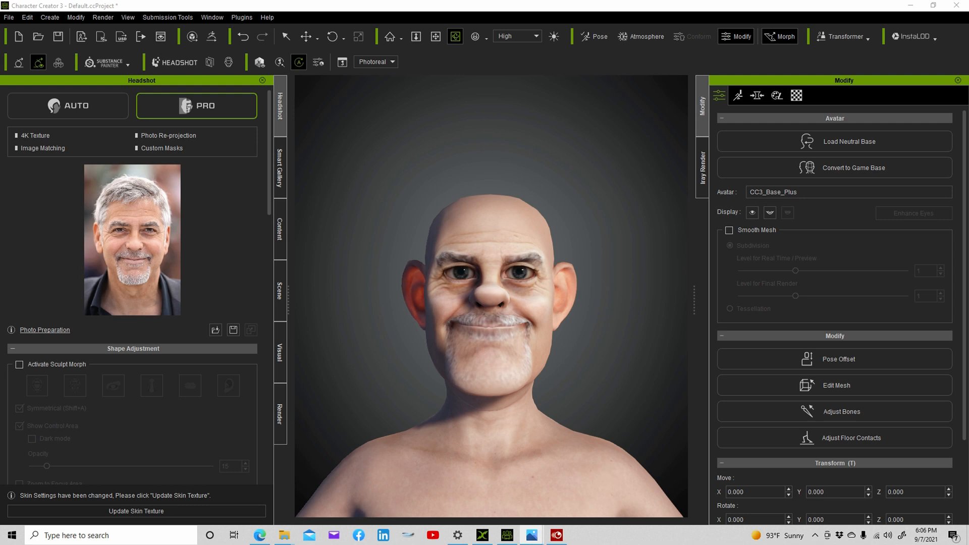
{"action": "left_click_drag", "start_coordinate": [962, 379], "coordinate": [598, 232]}
{"action": "left_click", "coordinate": [617, 244]}
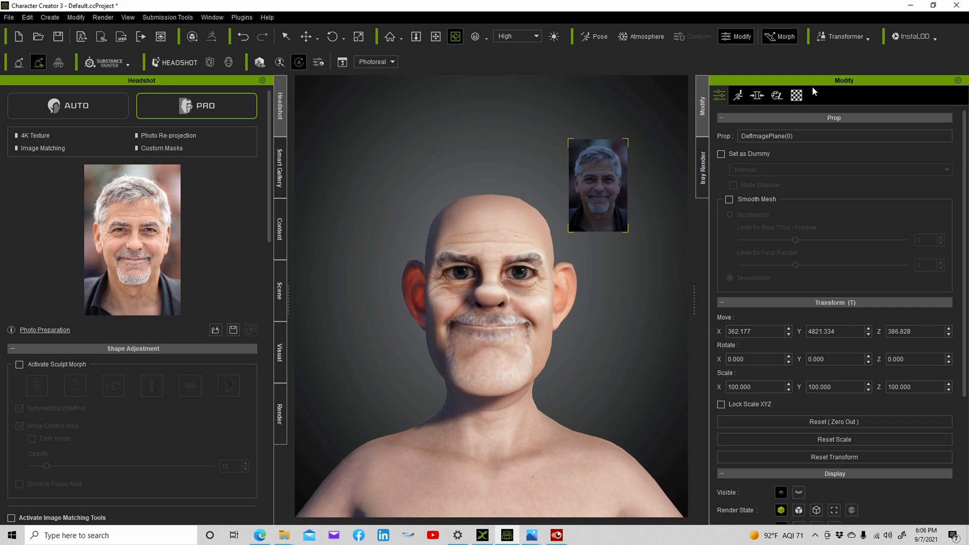
- Brighten the portrait image plane by setting its material's Self Illumination to 53
{"action": "left_click", "coordinate": [796, 96]}
{"action": "scroll", "coordinate": [746, 448], "scroll_direction": "down", "scroll_amount": 1}
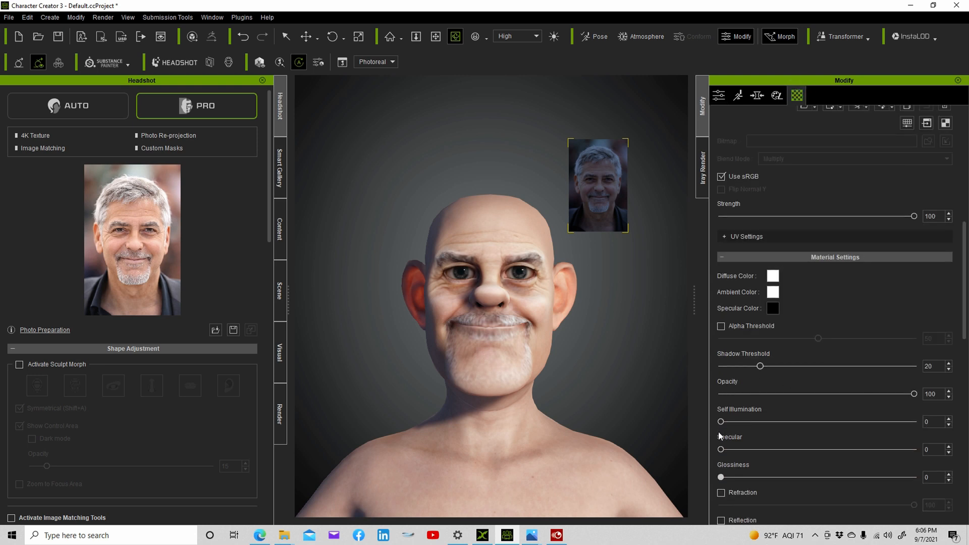
{"action": "left_click_drag", "start_coordinate": [722, 422], "coordinate": [824, 422]}
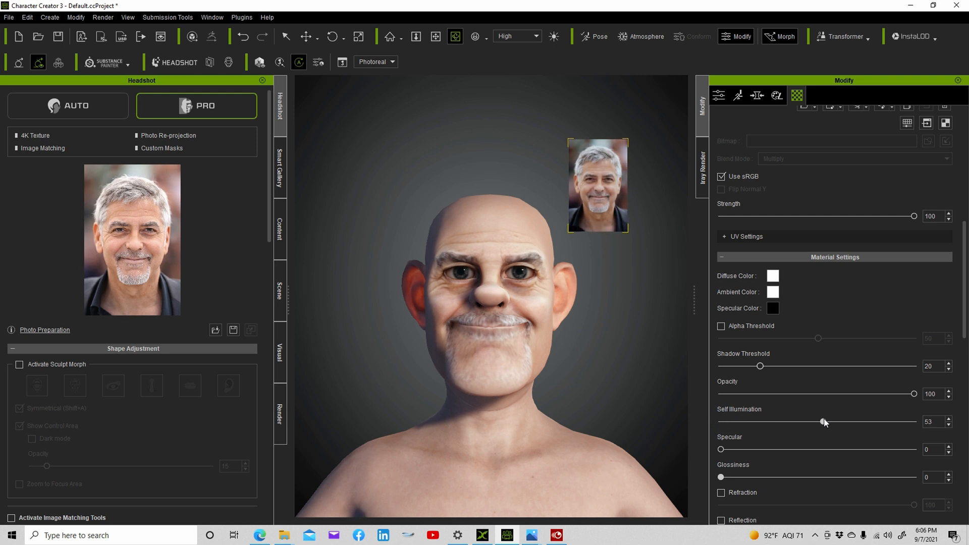
- Scale up the portrait image plane uniformly beside the avatar's head as a larger likeness reference
{"action": "left_click", "coordinate": [359, 36]}
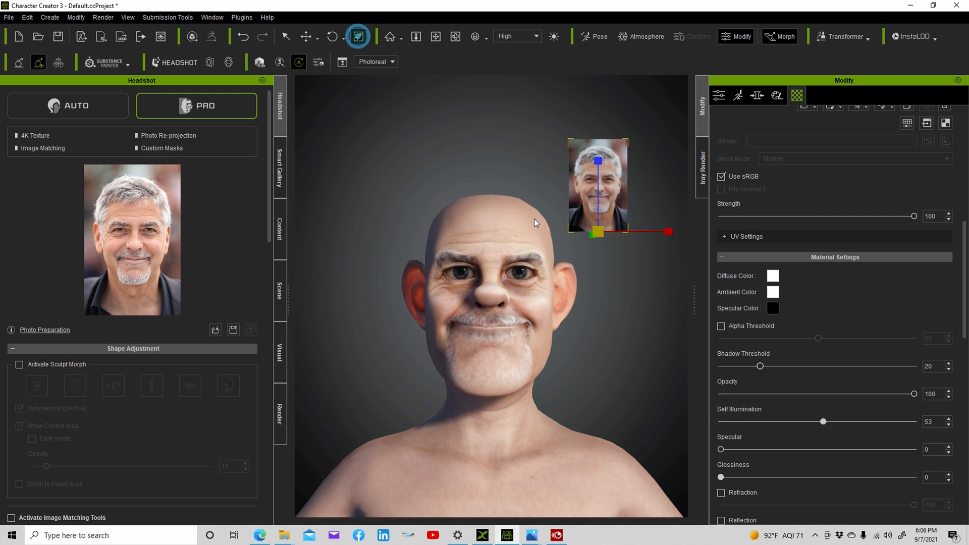
{"action": "left_click_drag", "start_coordinate": [604, 238], "coordinate": [507, 179]}
{"action": "left_click", "coordinate": [504, 174]}
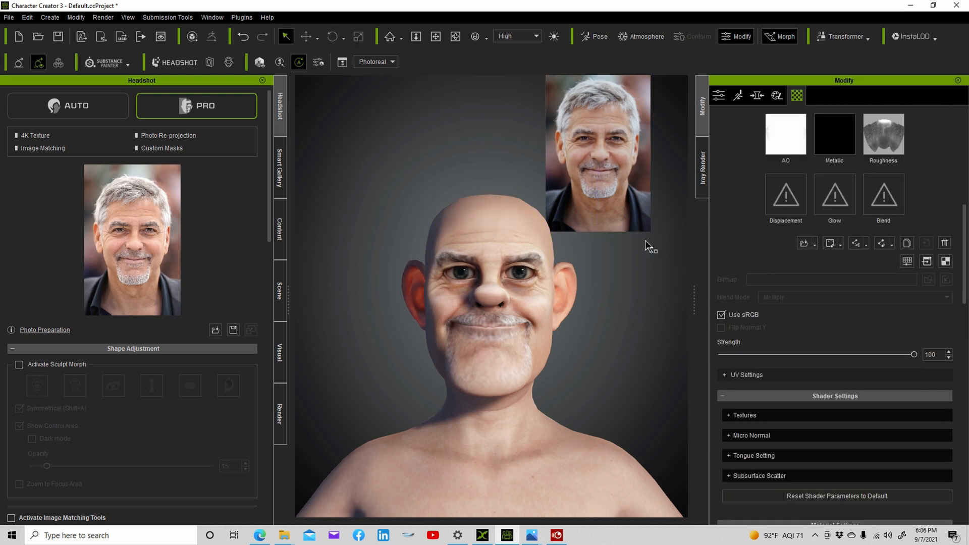
- Try the Anchor_Goat beard, replace it with Anchor_Sparse from Beard & Brows Builder, and set its texture Strength to 67
{"action": "left_click", "coordinate": [274, 172]}
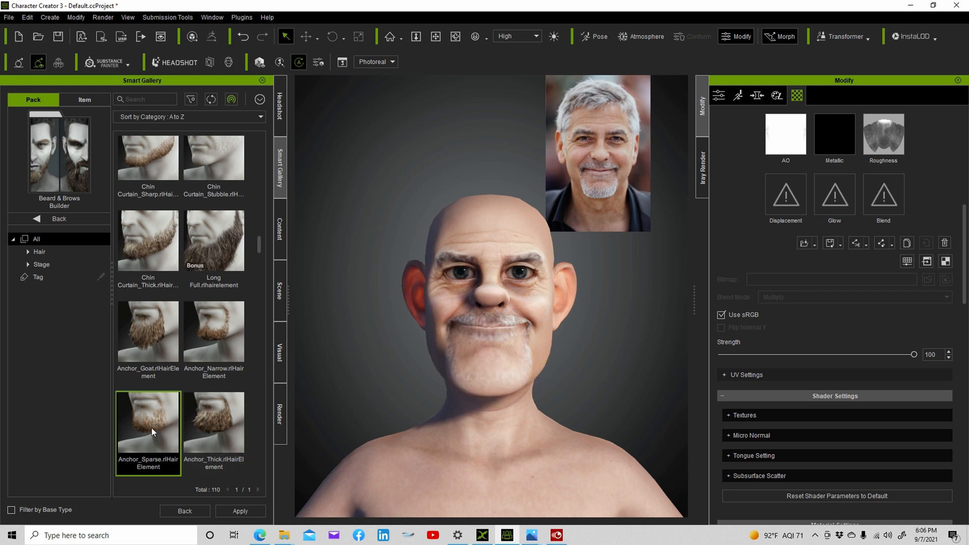
{"action": "double_click", "coordinate": [142, 330]}
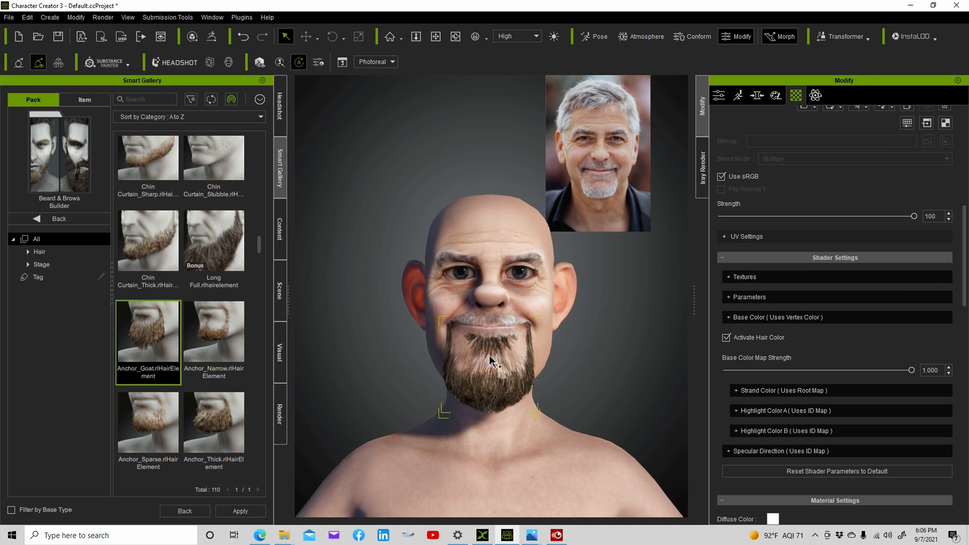
{"action": "key", "text": "Delete"}
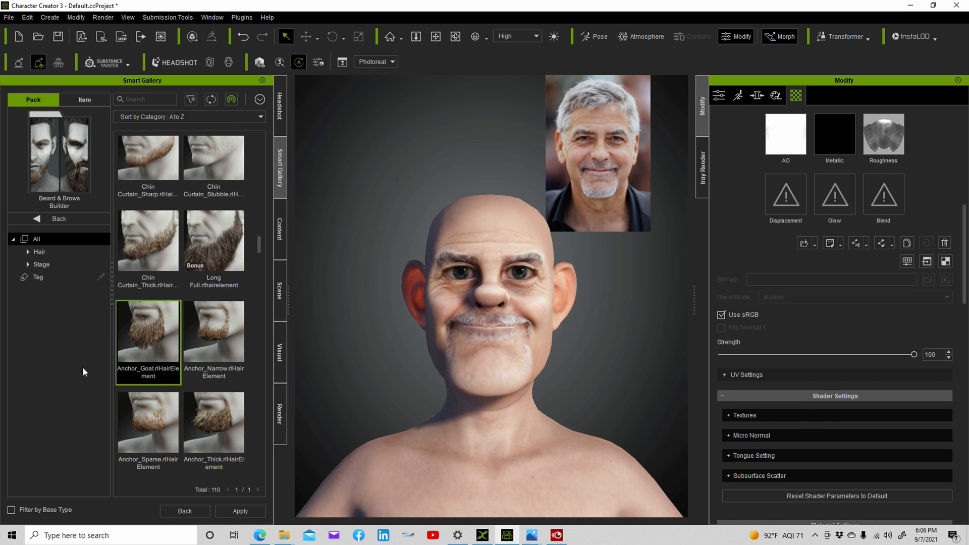
{"action": "double_click", "coordinate": [132, 411]}
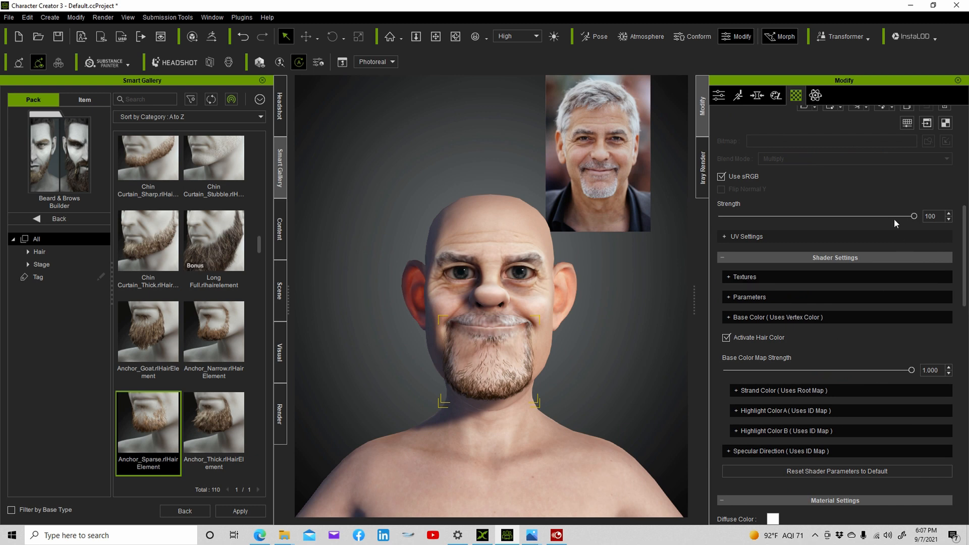
{"action": "left_click_drag", "start_coordinate": [914, 216], "coordinate": [836, 217]}
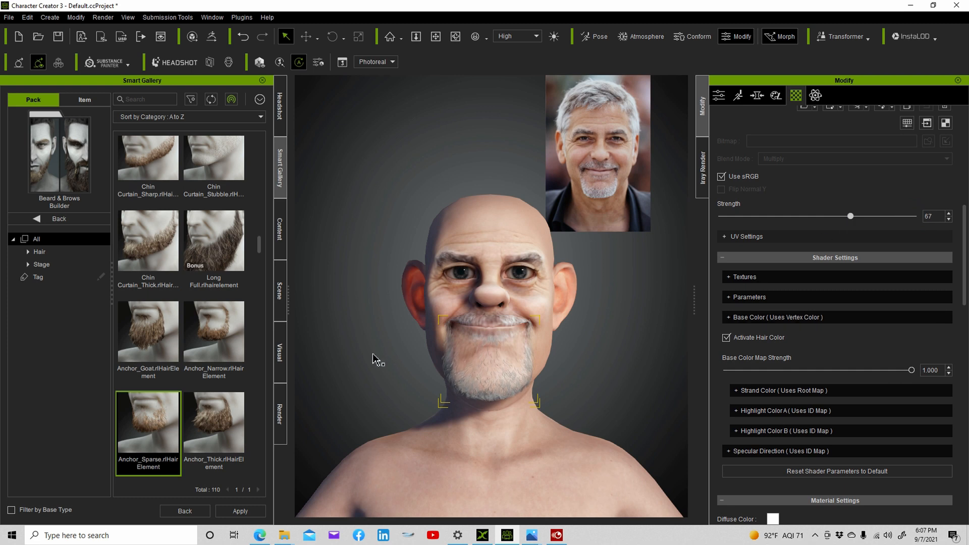
- Add a second Anchor_Sparse beard layer over the existing one and set its texture Strength to 34
{"action": "double_click", "coordinate": [158, 425]}
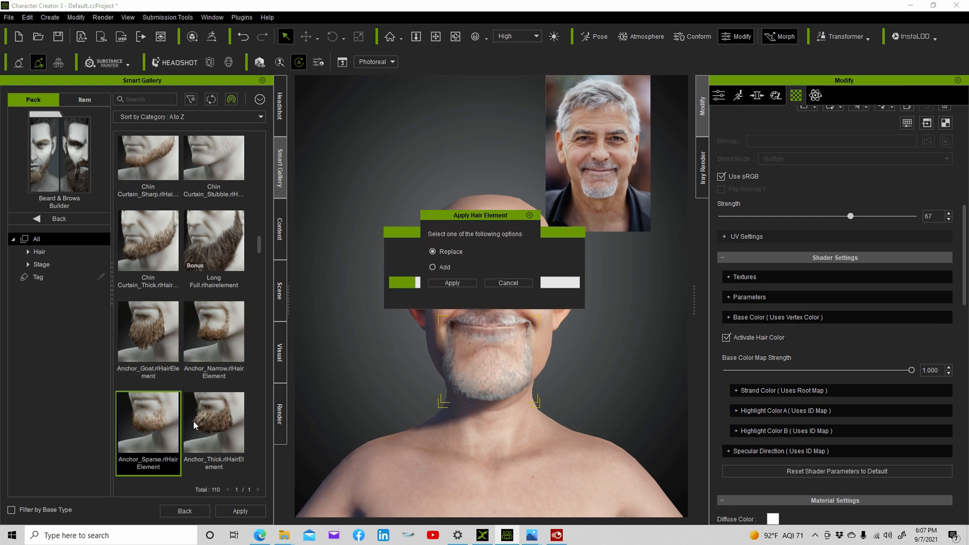
{"action": "left_click", "coordinate": [433, 267]}
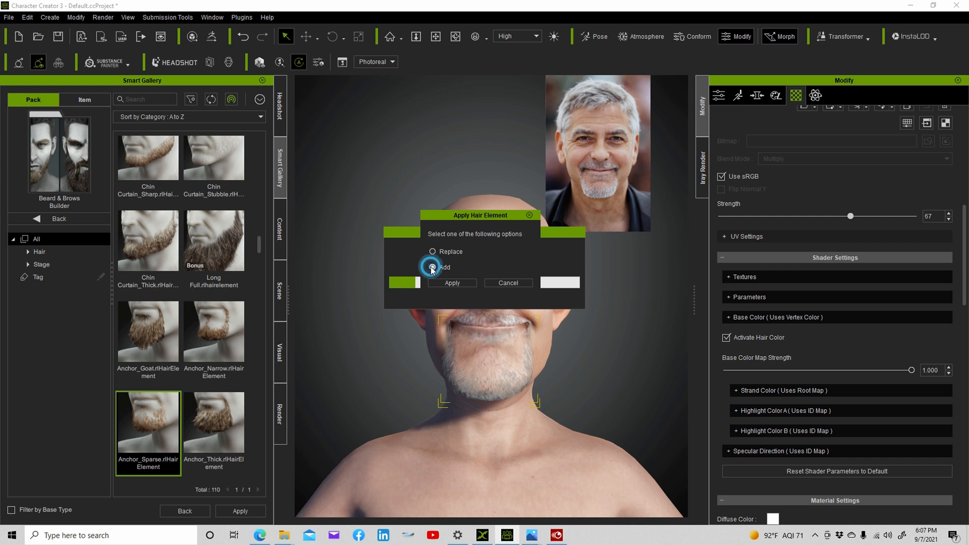
{"action": "left_click", "coordinate": [443, 283]}
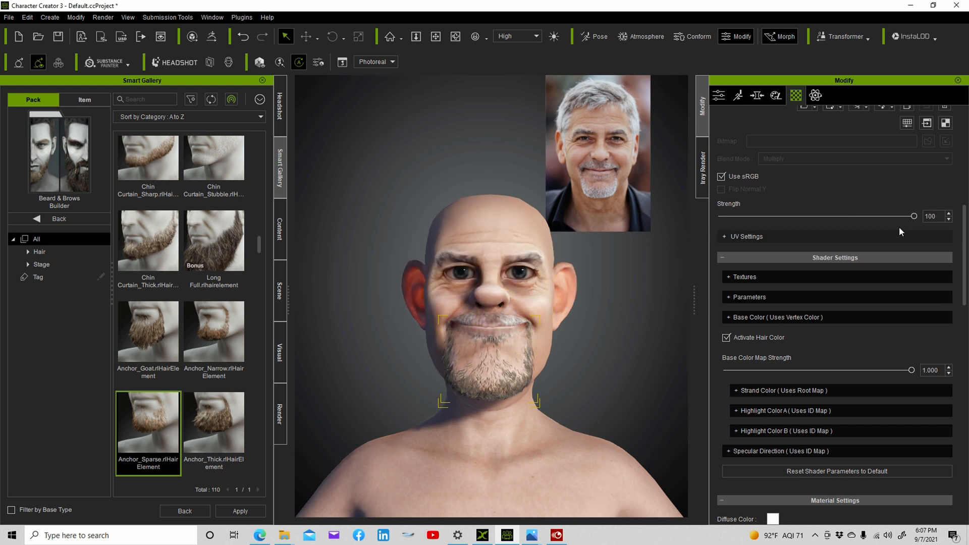
{"action": "left_click_drag", "start_coordinate": [913, 216], "coordinate": [837, 221]}
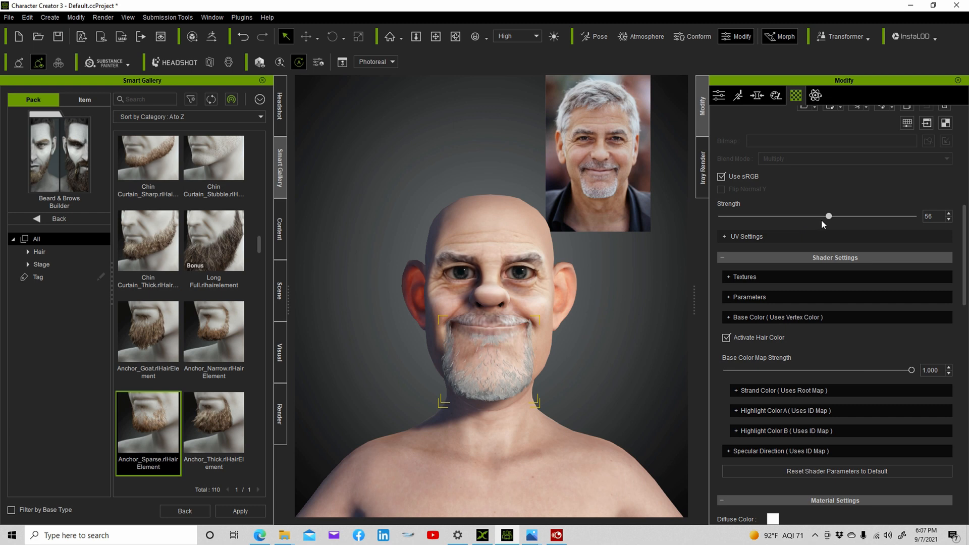
{"action": "left_click_drag", "start_coordinate": [826, 218], "coordinate": [788, 218]}
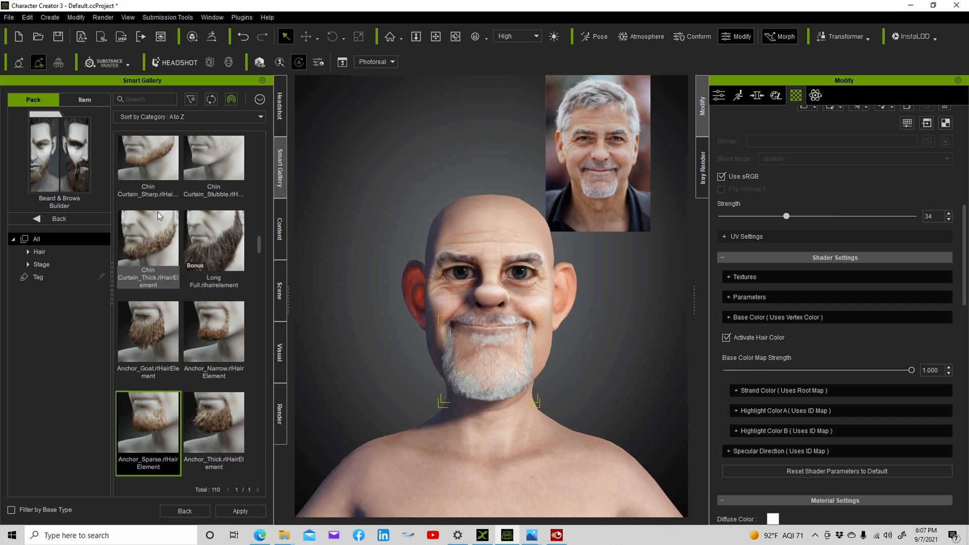
- Apply the Short blowback hair from the CC3 Embed Hair pack and set its texture Strength to 51
{"action": "left_click", "coordinate": [44, 218]}
{"action": "scroll", "coordinate": [166, 294], "scroll_direction": "down", "scroll_amount": 3}
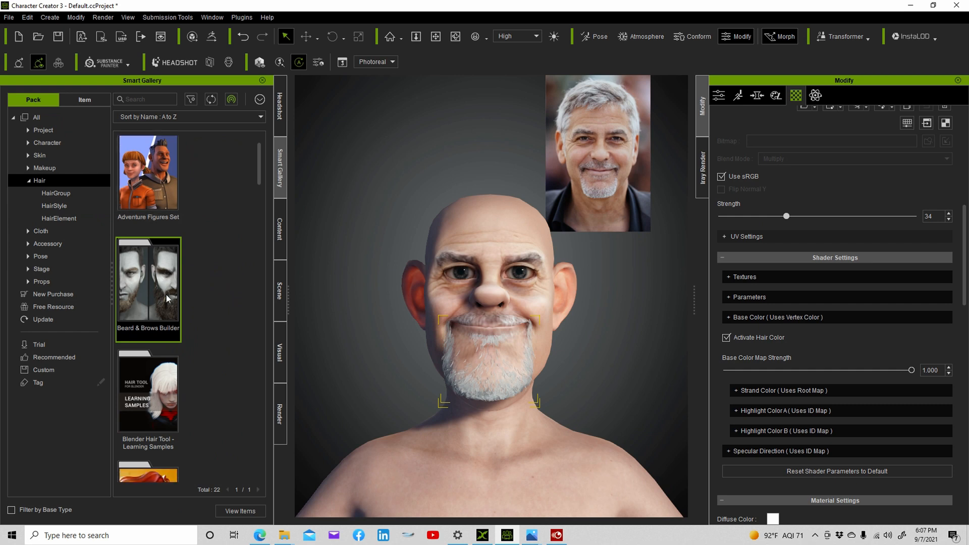
{"action": "scroll", "coordinate": [165, 295], "scroll_direction": "down", "scroll_amount": 8}
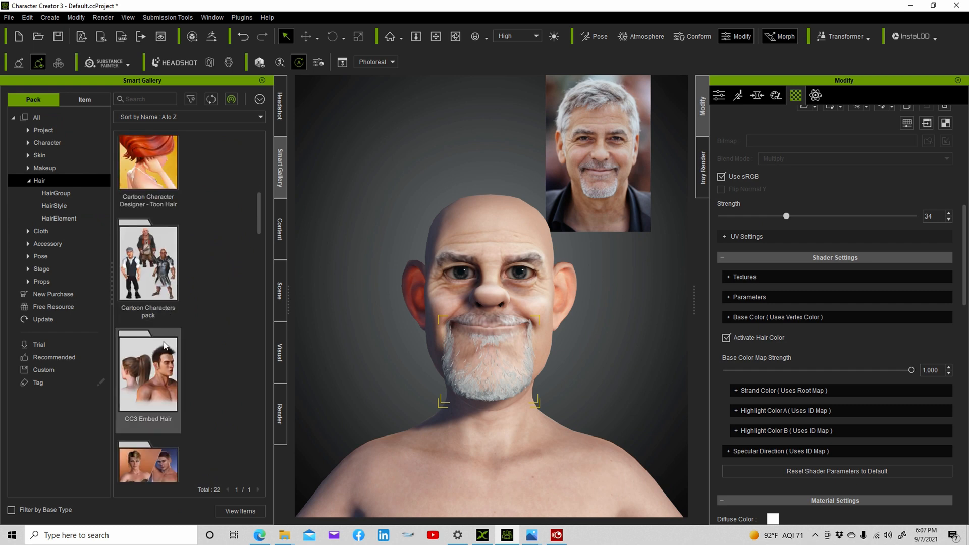
{"action": "double_click", "coordinate": [166, 367]}
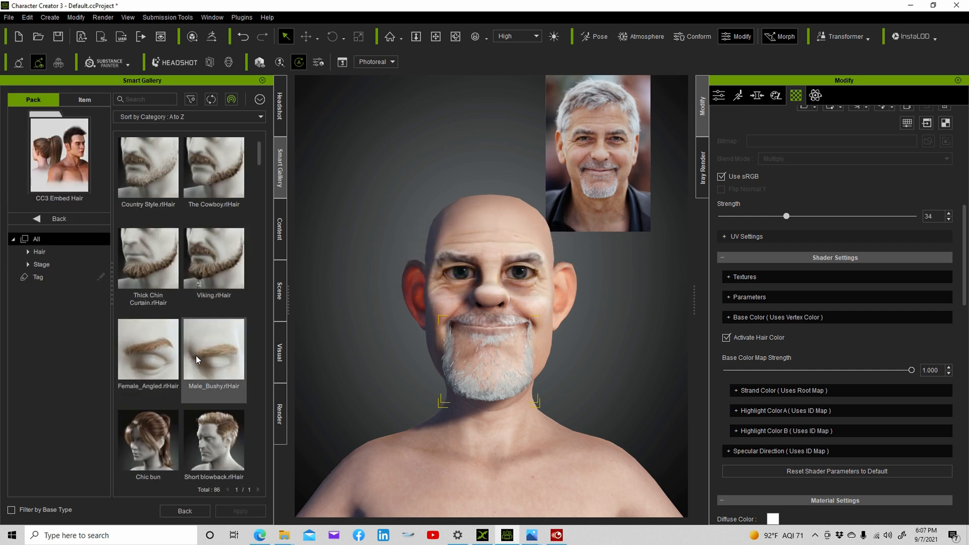
{"action": "scroll", "coordinate": [216, 383], "scroll_direction": "down", "scroll_amount": 1}
{"action": "scroll", "coordinate": [216, 383], "scroll_direction": "down", "scroll_amount": 1}
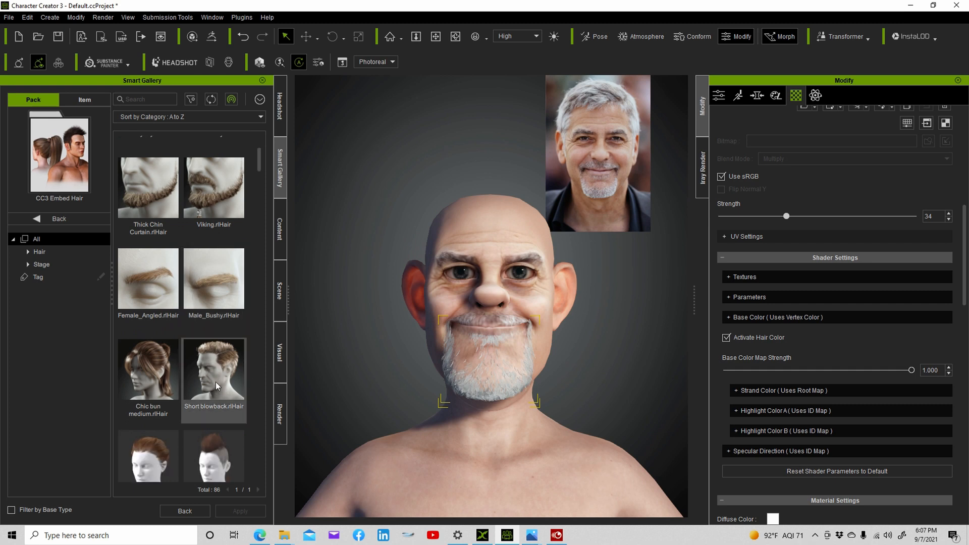
{"action": "double_click", "coordinate": [216, 381]}
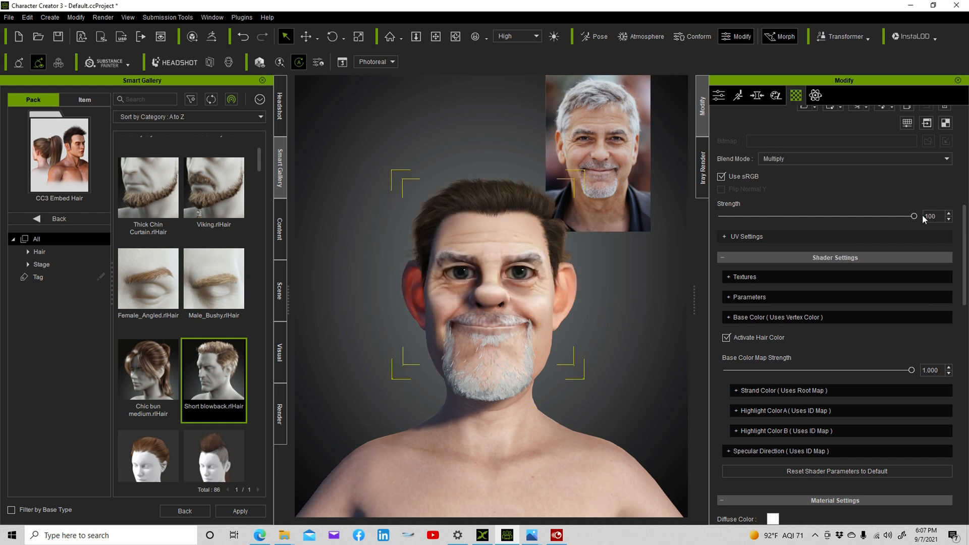
{"action": "left_click_drag", "start_coordinate": [912, 217], "coordinate": [819, 216]}
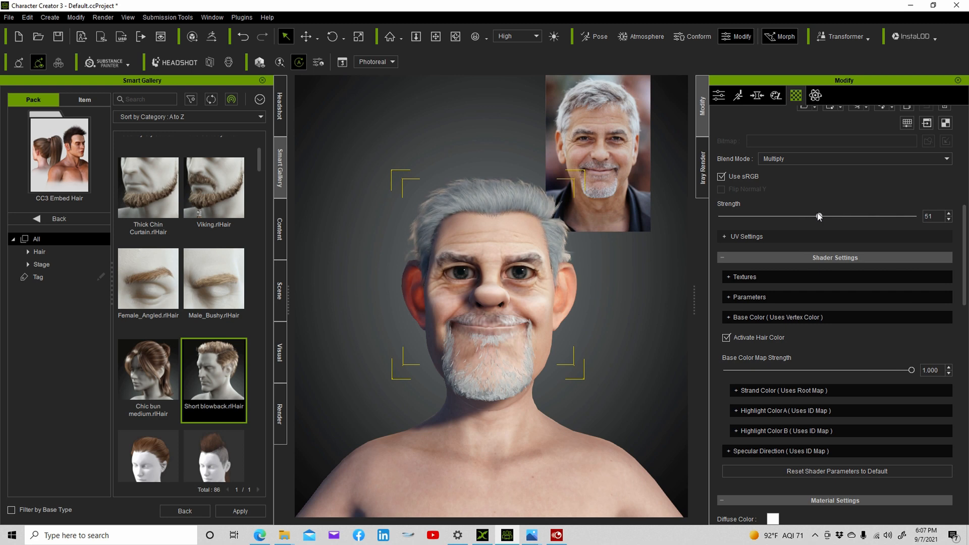
- Add the Side bangs 1_R hair element from the Hair Builder pack on top of the short blowback hair
{"action": "left_click_drag", "start_coordinate": [204, 344], "coordinate": [268, 415]}
{"action": "scroll", "coordinate": [194, 426], "scroll_direction": "down", "scroll_amount": 5}
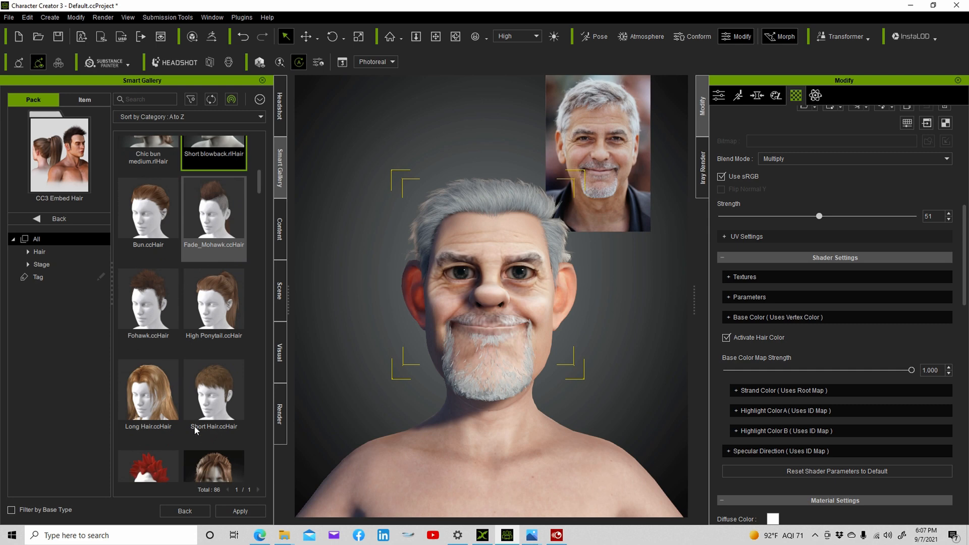
{"action": "scroll", "coordinate": [194, 429], "scroll_direction": "down", "scroll_amount": 6}
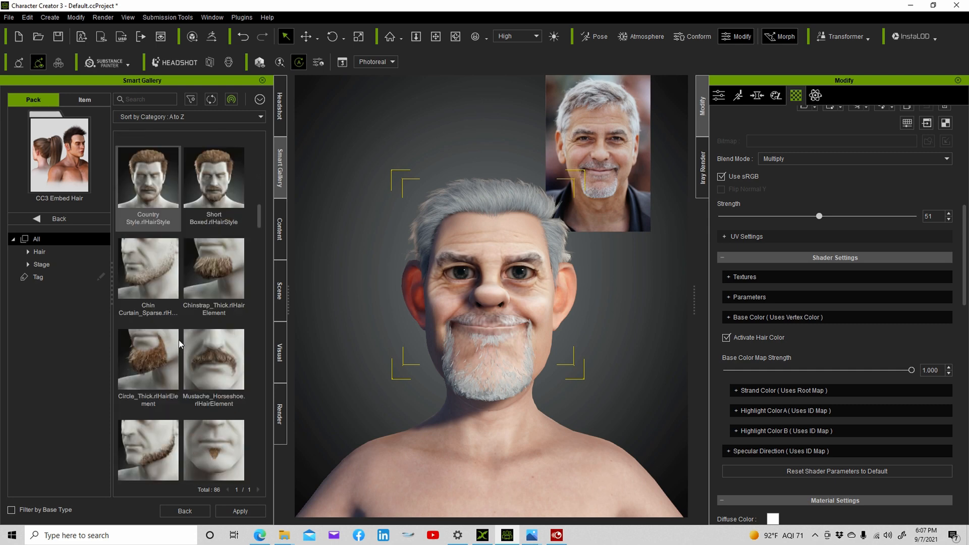
{"action": "scroll", "coordinate": [178, 340], "scroll_direction": "down", "scroll_amount": 1}
{"action": "left_click_drag", "start_coordinate": [258, 229], "coordinate": [247, 151]}
{"action": "left_click", "coordinate": [40, 221]}
{"action": "scroll", "coordinate": [152, 281], "scroll_direction": "down", "scroll_amount": 2}
{"action": "left_click_drag", "start_coordinate": [258, 190], "coordinate": [248, 304]}
{"action": "double_click", "coordinate": [160, 285]}
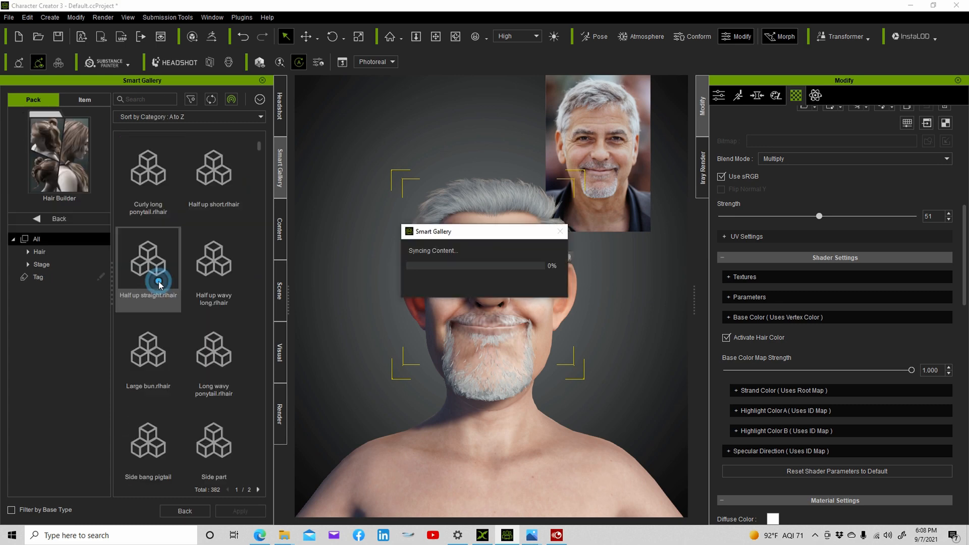
{"action": "scroll", "coordinate": [259, 156], "scroll_direction": "down", "scroll_amount": 5}
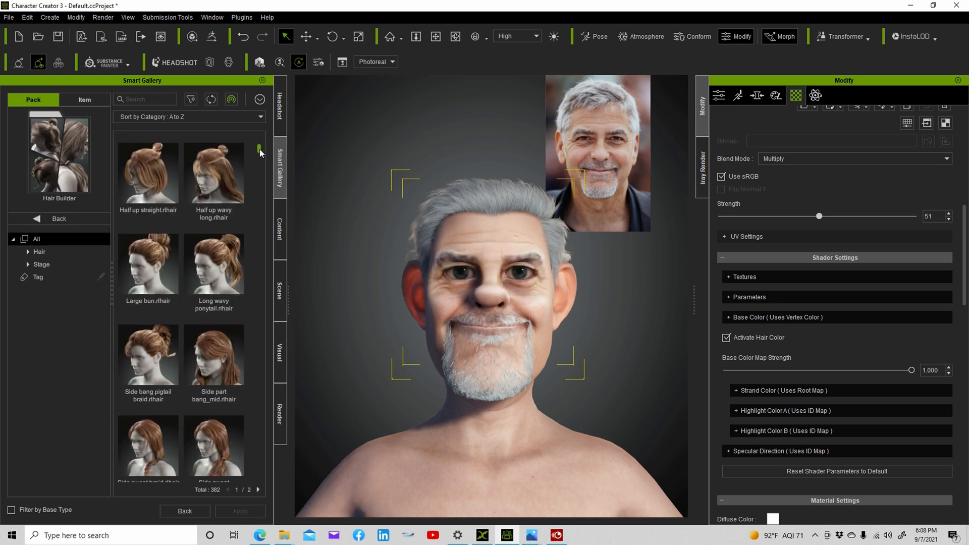
{"action": "left_click_drag", "start_coordinate": [260, 158], "coordinate": [261, 177]}
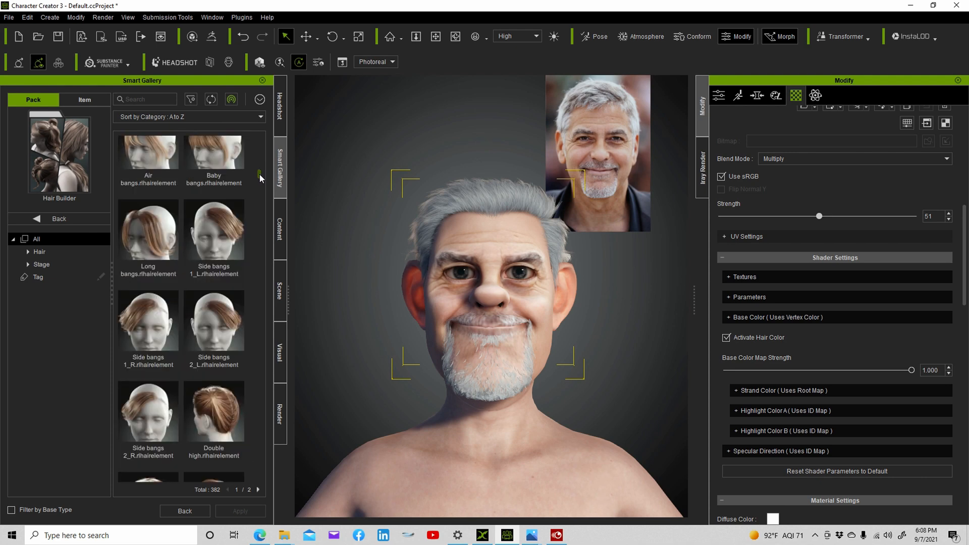
{"action": "double_click", "coordinate": [136, 318]}
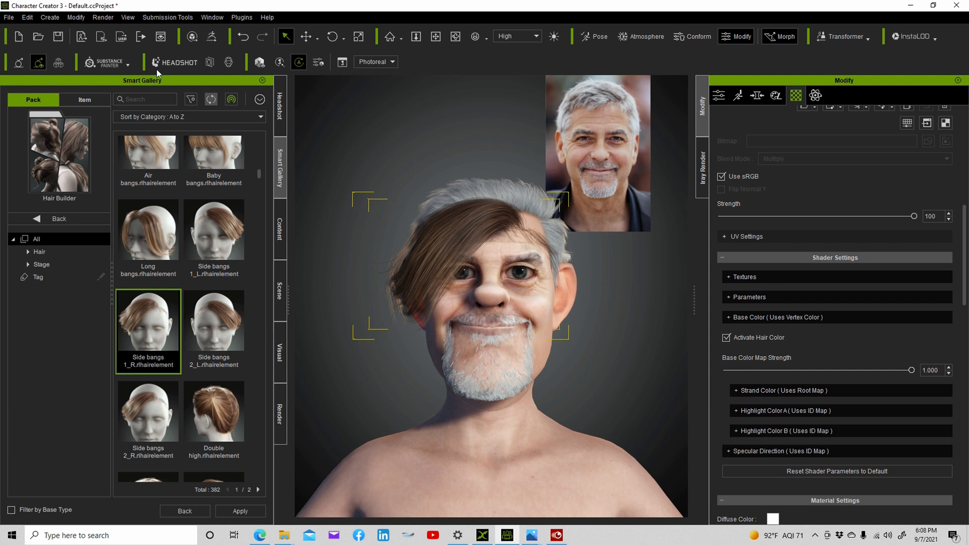
- Scale the side bangs down in height and width, and raise them to the avatar's front hairline
{"action": "left_click", "coordinate": [358, 36]}
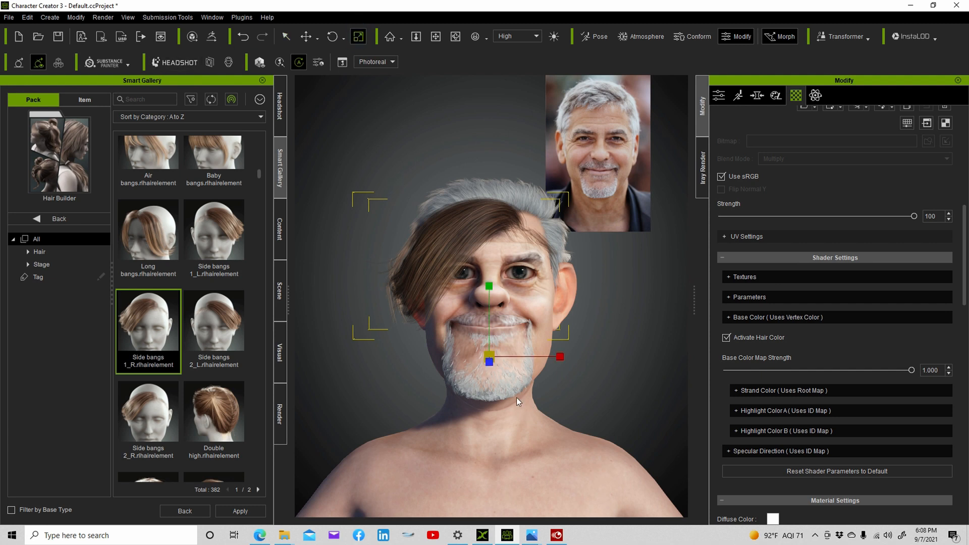
{"action": "left_click_drag", "start_coordinate": [489, 354], "coordinate": [492, 377]}
{"action": "left_click_drag", "start_coordinate": [491, 288], "coordinate": [492, 325]}
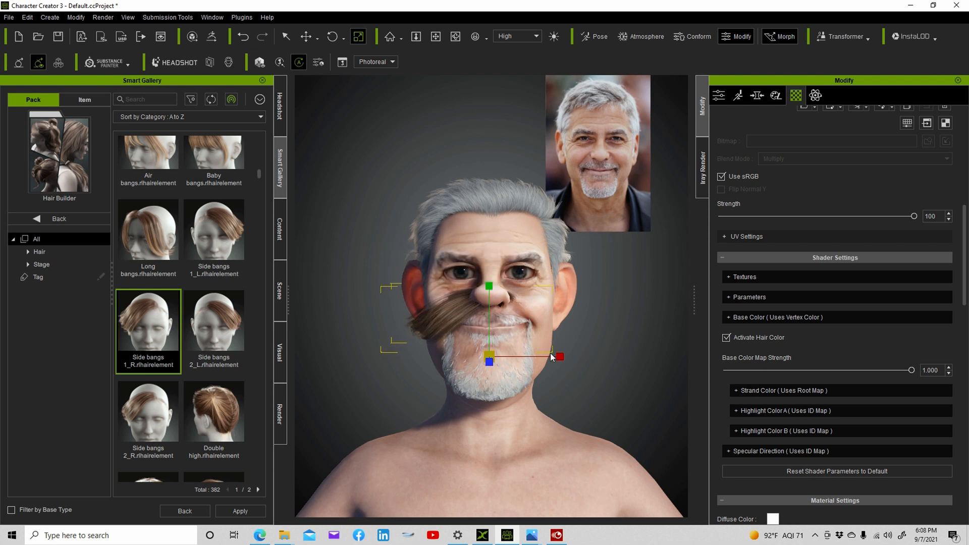
{"action": "left_click_drag", "start_coordinate": [560, 357], "coordinate": [524, 343]}
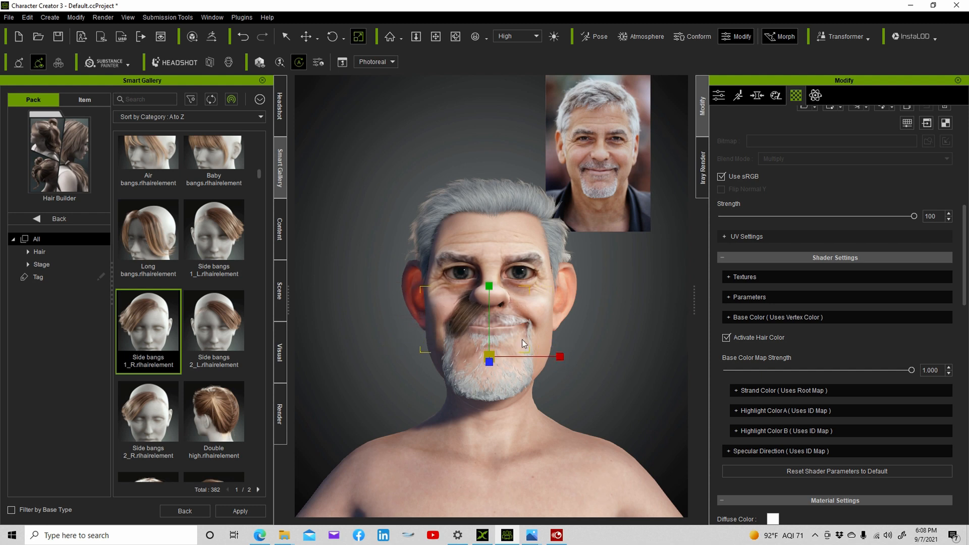
{"action": "left_click", "coordinate": [305, 36]}
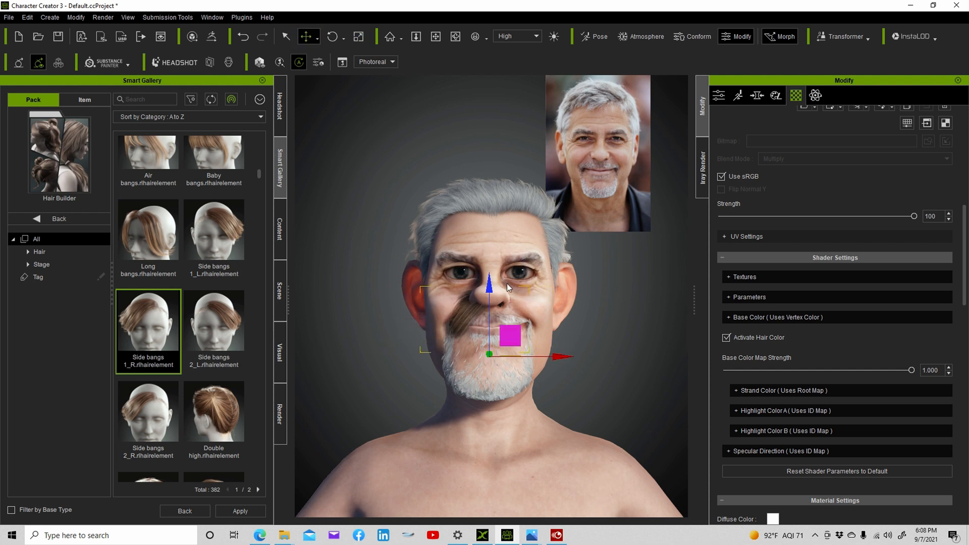
{"action": "left_click_drag", "start_coordinate": [489, 284], "coordinate": [490, 264]}
{"action": "left_click_drag", "start_coordinate": [496, 228], "coordinate": [488, 206]}
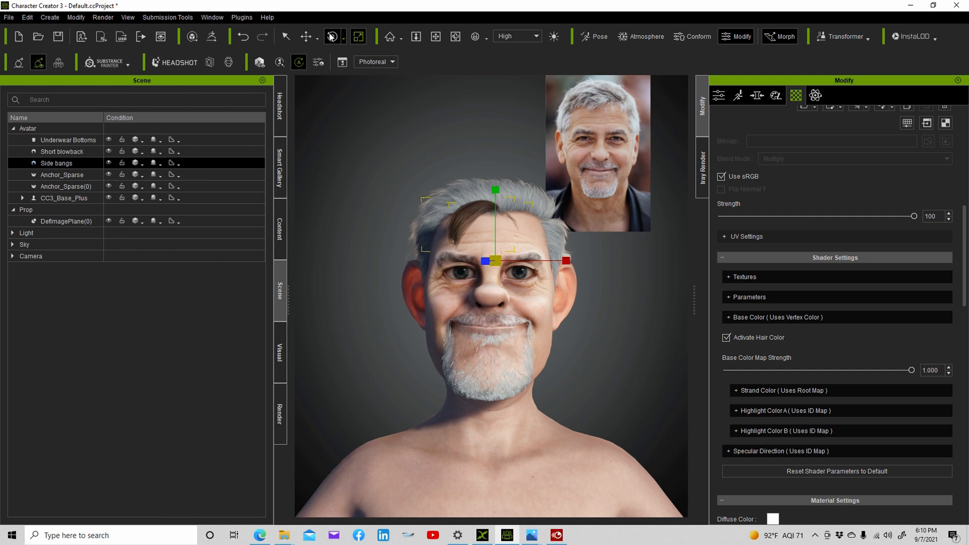
- Tilt and nudge the side bangs to follow the front hairline, and set their texture Strength to 40
{"action": "left_click", "coordinate": [332, 37]}
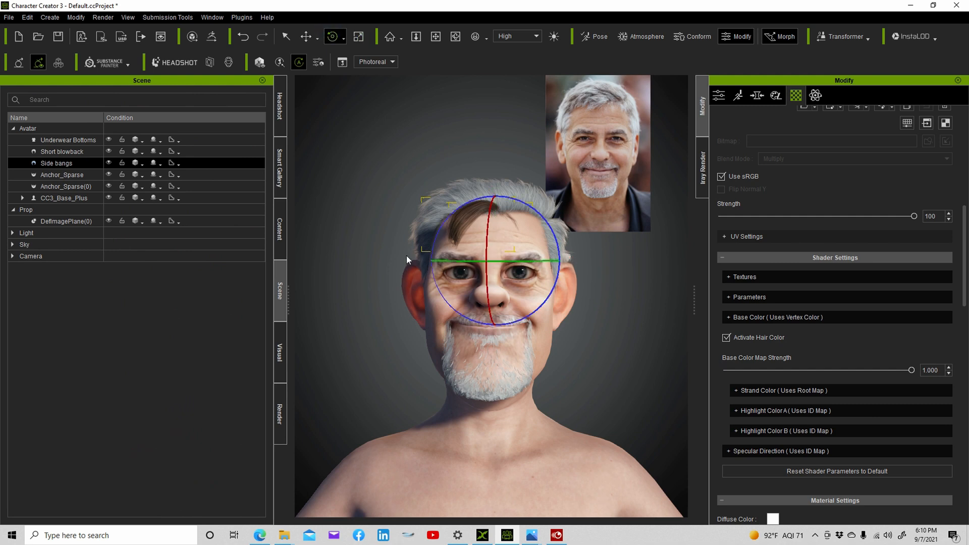
{"action": "left_click_drag", "start_coordinate": [439, 283], "coordinate": [435, 275]}
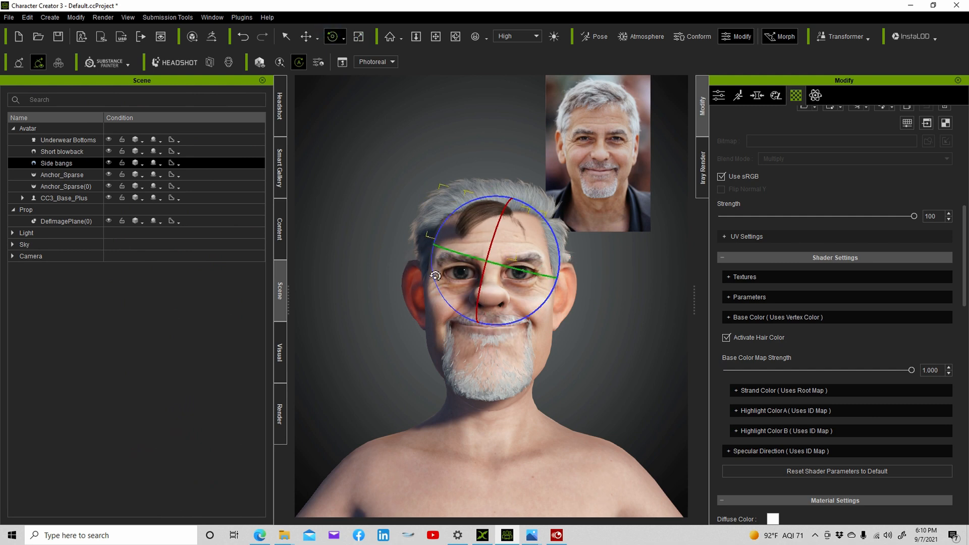
{"action": "left_click", "coordinate": [306, 36]}
{"action": "left_click_drag", "start_coordinate": [496, 192], "coordinate": [496, 185]}
{"action": "left_click_drag", "start_coordinate": [571, 256], "coordinate": [574, 258]}
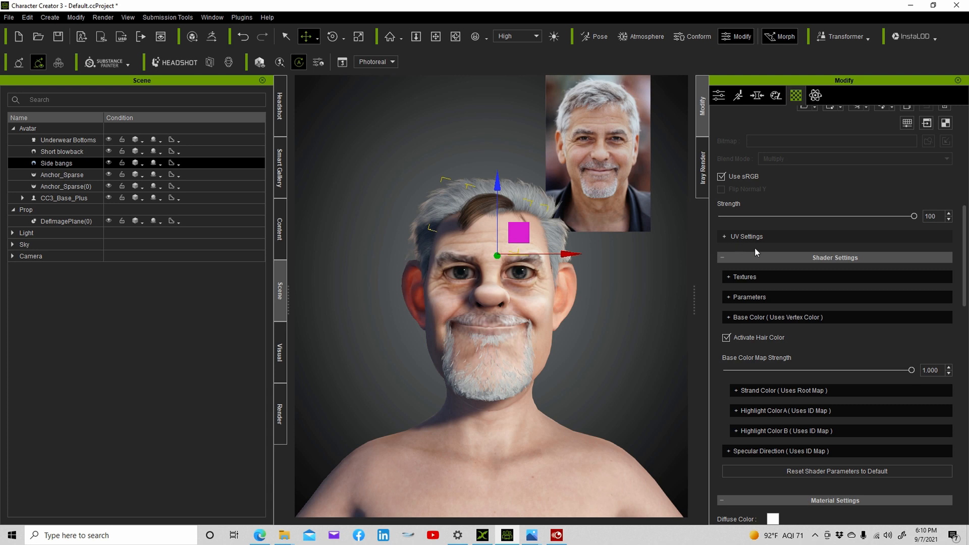
{"action": "left_click_drag", "start_coordinate": [913, 217], "coordinate": [808, 217]}
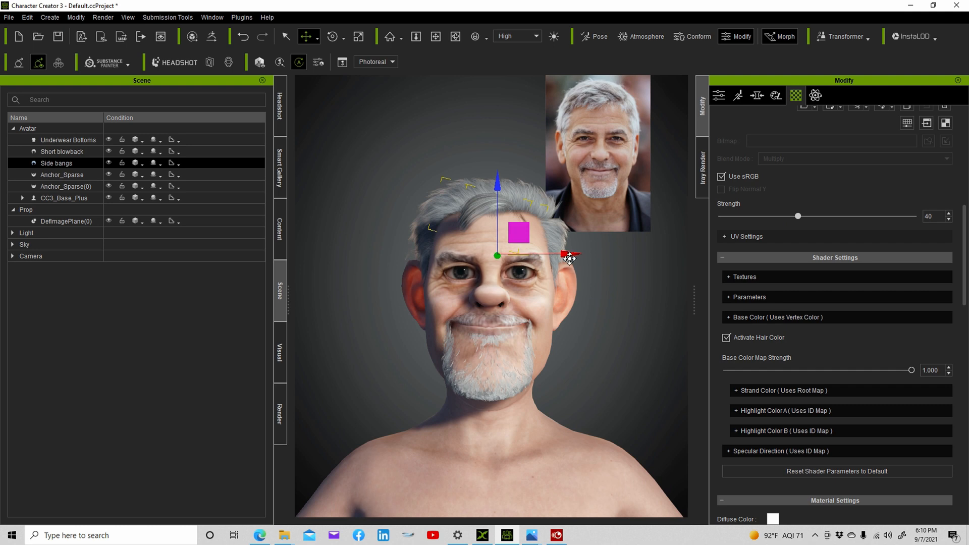
{"action": "left_click", "coordinate": [620, 320]}
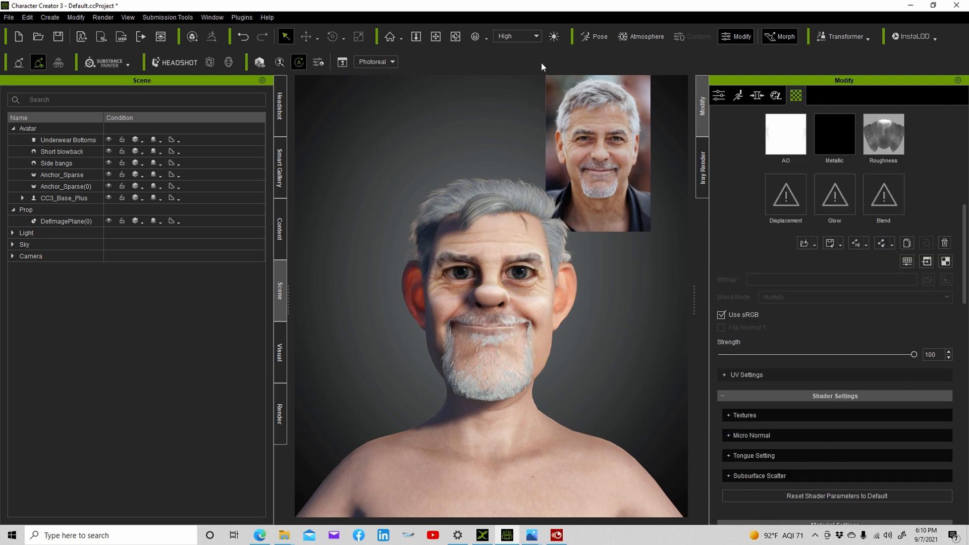
- Move the floating side bangs backward in profile until they meet the hairline, and check the fit from the front
{"action": "left_click", "coordinate": [455, 36]}
{"action": "left_click_drag", "start_coordinate": [467, 245], "coordinate": [180, 197]}
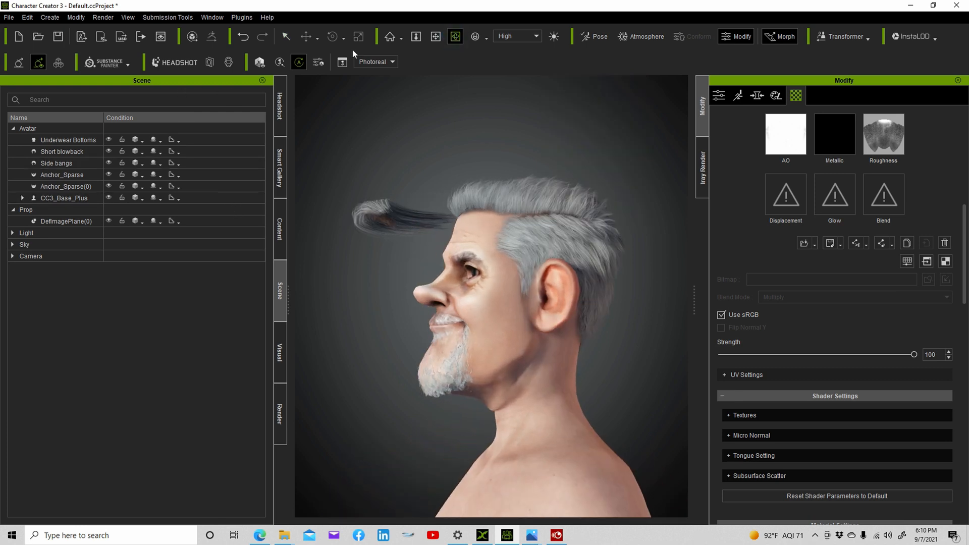
{"action": "left_click", "coordinate": [285, 37]}
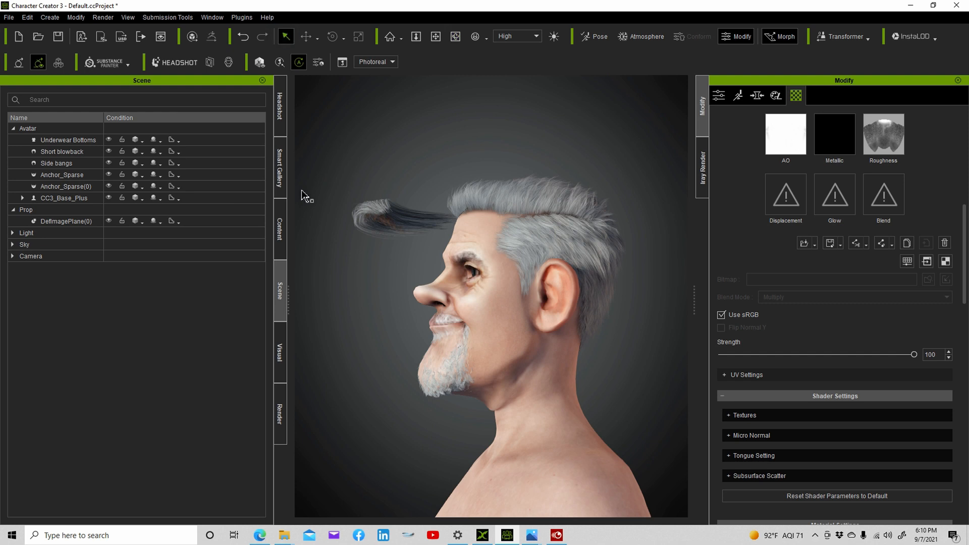
{"action": "left_click", "coordinate": [392, 211]}
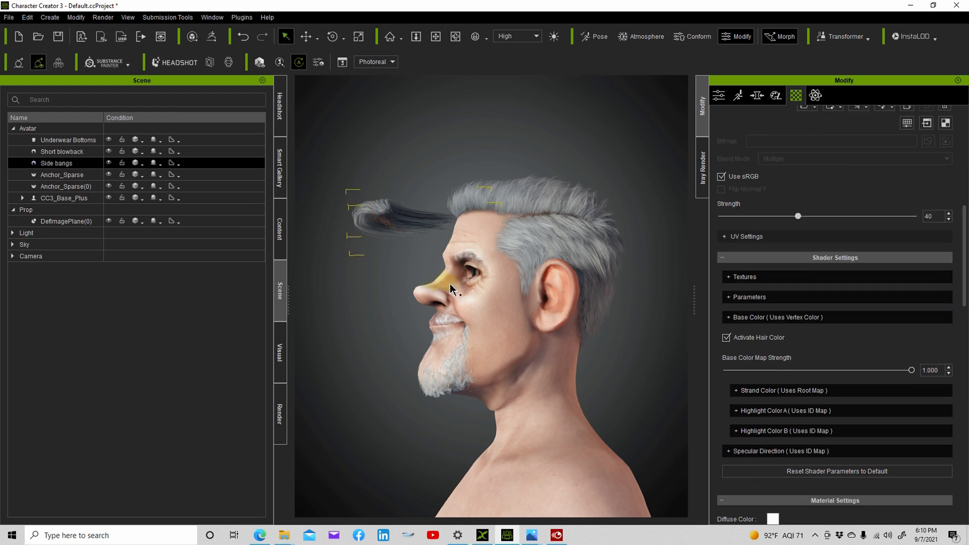
{"action": "left_click", "coordinate": [305, 36]}
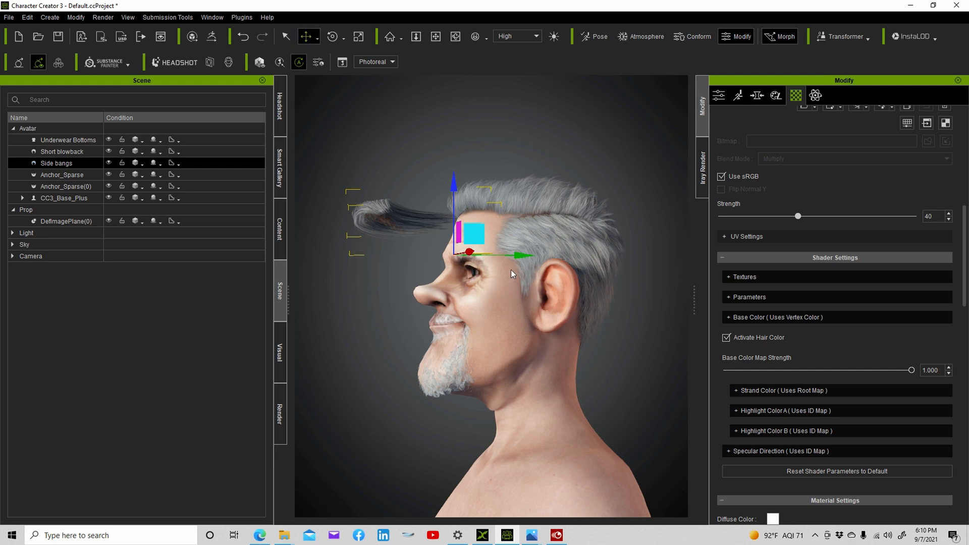
{"action": "left_click_drag", "start_coordinate": [520, 257], "coordinate": [599, 257]}
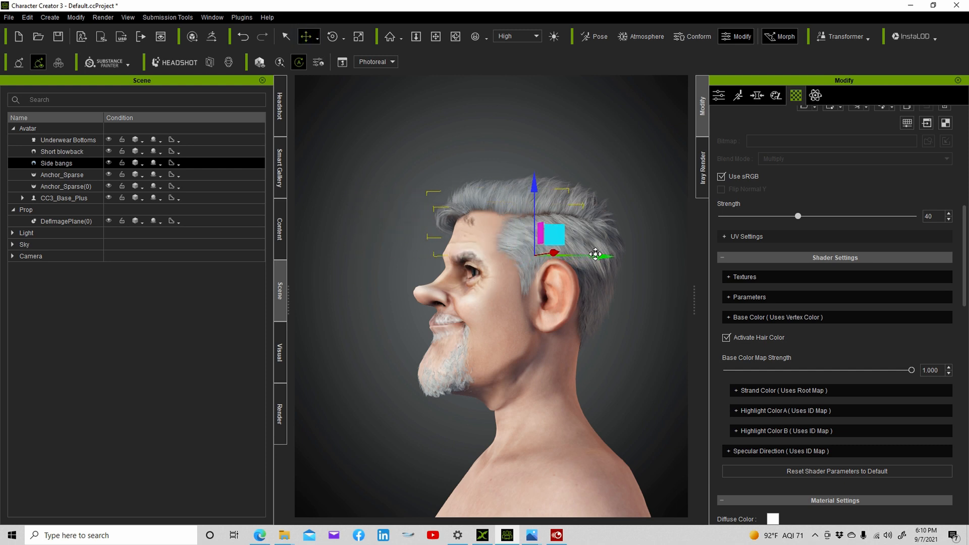
{"action": "left_click", "coordinate": [455, 36]}
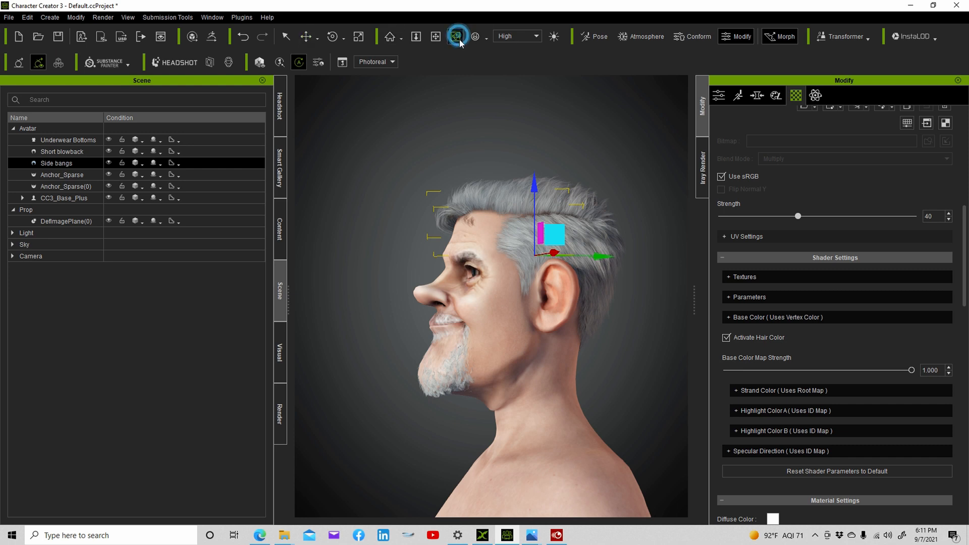
{"action": "left_click_drag", "start_coordinate": [450, 267], "coordinate": [733, 257]}
{"action": "mouse_move", "coordinate": [627, 274]}
{"action": "left_mouse_down"}
{"action": "mouse_move", "coordinate": [660, 267]}
{"action": "mouse_move", "coordinate": [636, 270]}
{"action": "left_mouse_up"}
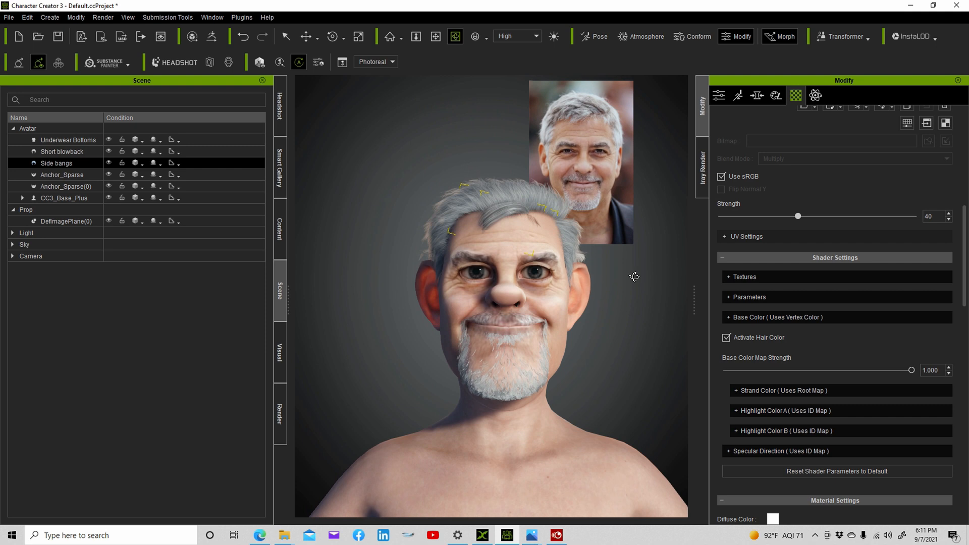
{"action": "left_click", "coordinate": [285, 36]}
{"action": "left_click", "coordinate": [569, 341]}
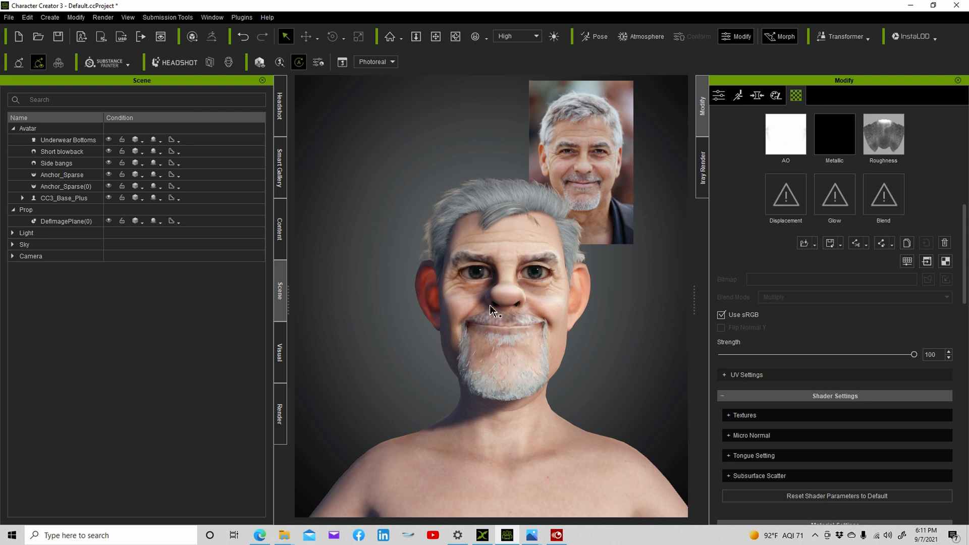
- Pull the nose tip slightly farther forward in profile with the interactive Morph tool, and compare the front view with the reference photo
{"action": "left_click", "coordinate": [455, 36]}
{"action": "left_click_drag", "start_coordinate": [537, 351], "coordinate": [239, 318]}
{"action": "key", "text": "q"}
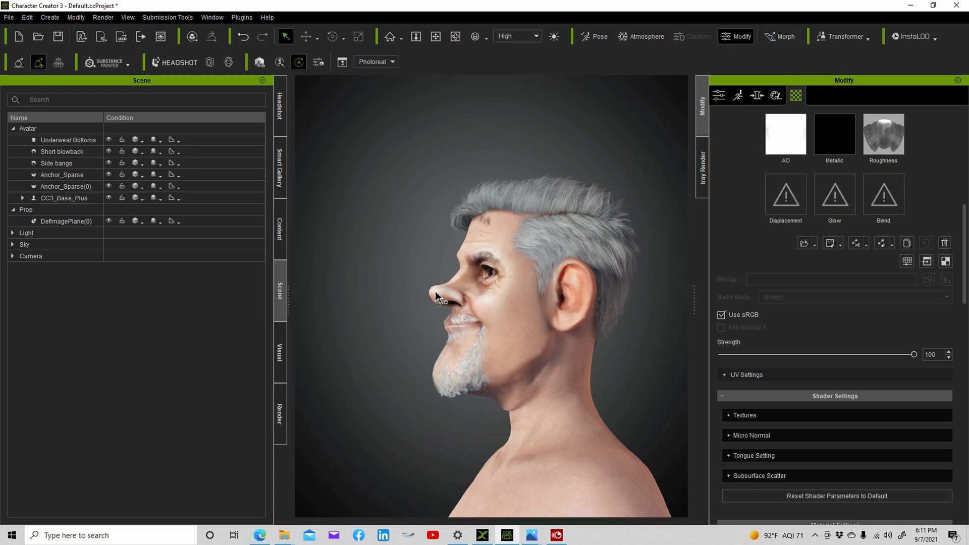
{"action": "left_click", "coordinate": [779, 36]}
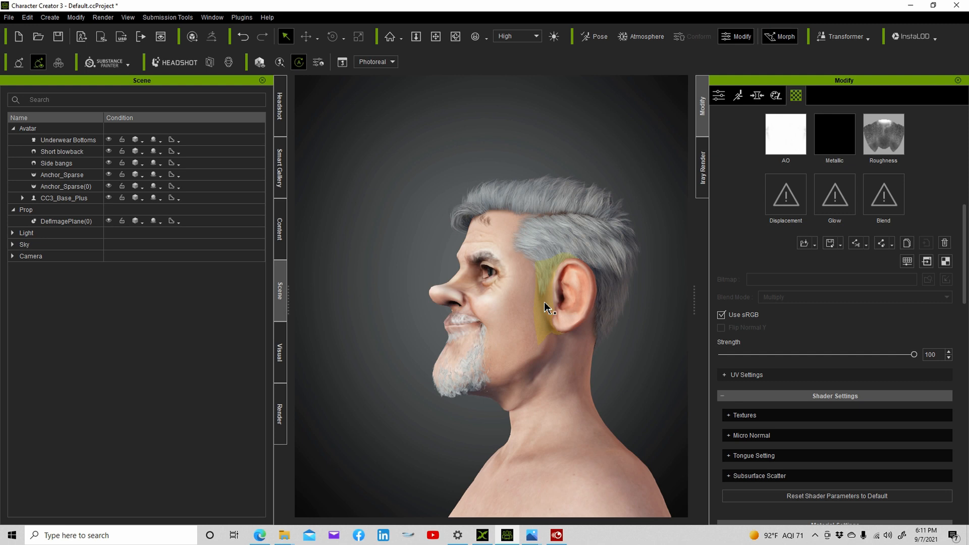
{"action": "left_click", "coordinate": [435, 305]}
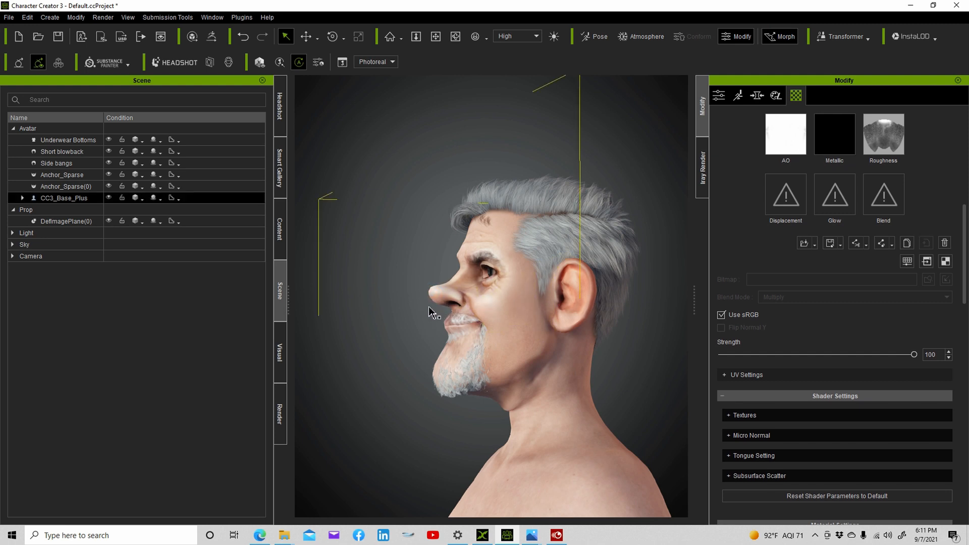
{"action": "left_click_drag", "start_coordinate": [436, 291], "coordinate": [417, 296]}
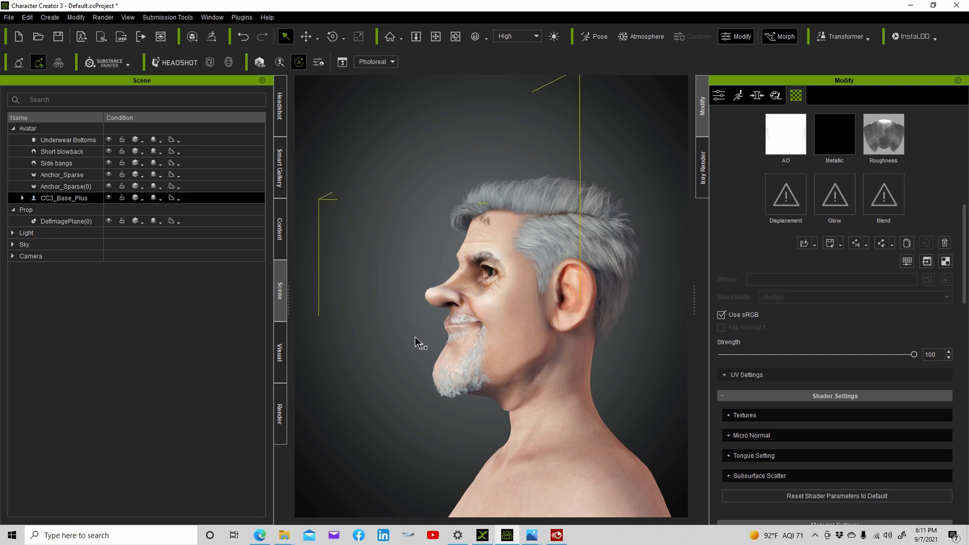
{"action": "left_click", "coordinate": [506, 420]}
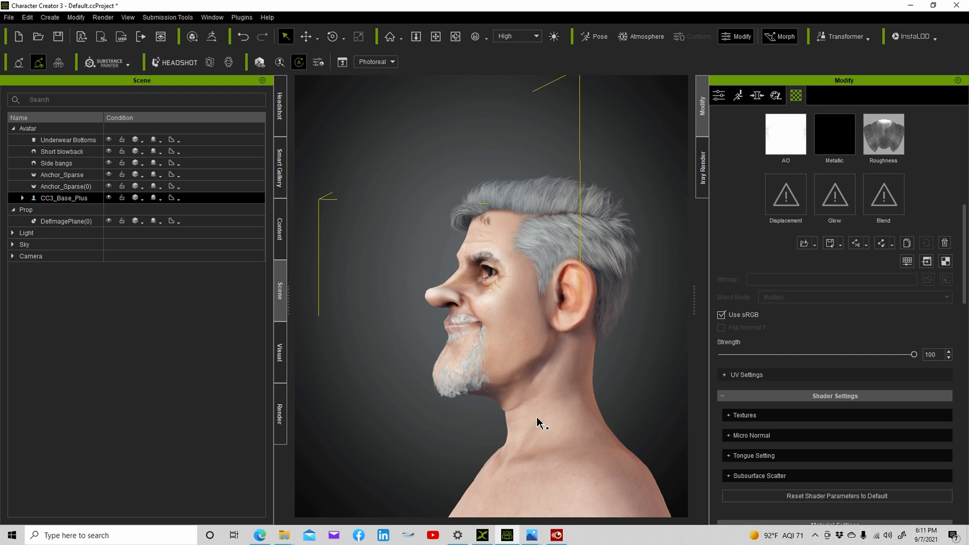
{"action": "left_click", "coordinate": [456, 37]}
{"action": "left_click_drag", "start_coordinate": [509, 331], "coordinate": [756, 334]}
{"action": "left_click_drag", "start_coordinate": [592, 377], "coordinate": [636, 366]}
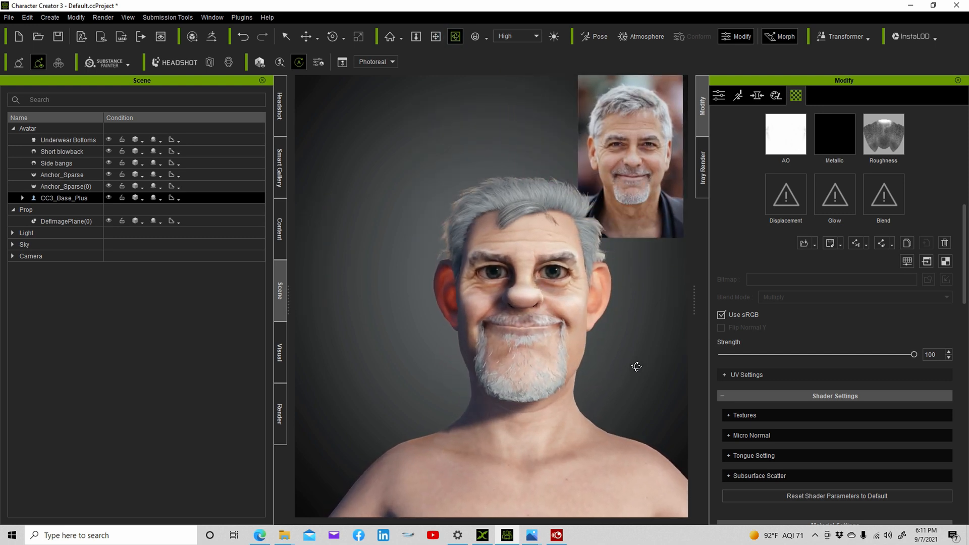
- Frame the whole avatar from head to feet and list the Full Body morphs
{"action": "scroll", "coordinate": [607, 365], "scroll_direction": "down", "scroll_amount": 4}
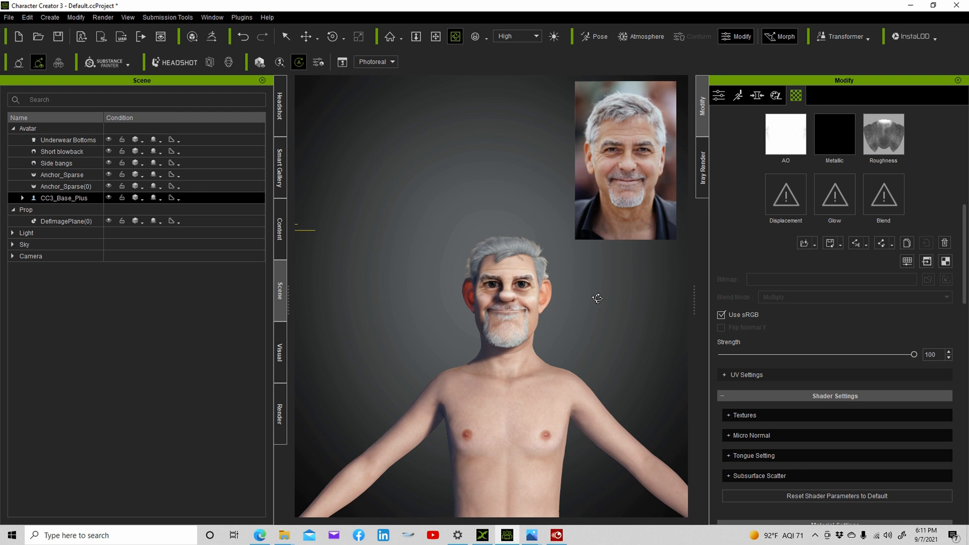
{"action": "left_click", "coordinate": [737, 95]}
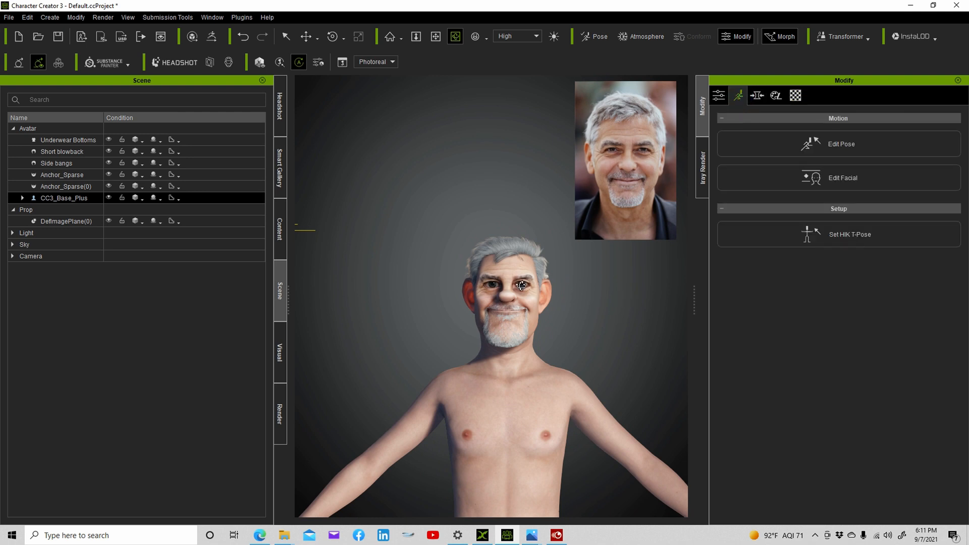
{"action": "scroll", "coordinate": [427, 127], "scroll_direction": "down", "scroll_amount": 3}
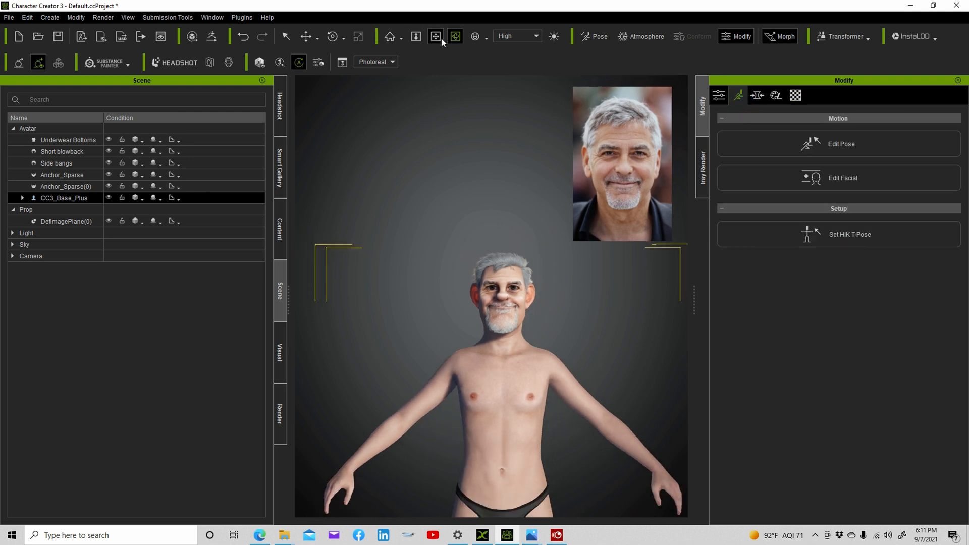
{"action": "left_click_drag", "start_coordinate": [549, 424], "coordinate": [550, 277]}
{"action": "scroll", "coordinate": [546, 297], "scroll_direction": "down", "scroll_amount": 2}
{"action": "scroll", "coordinate": [544, 283], "scroll_direction": "down", "scroll_amount": 4}
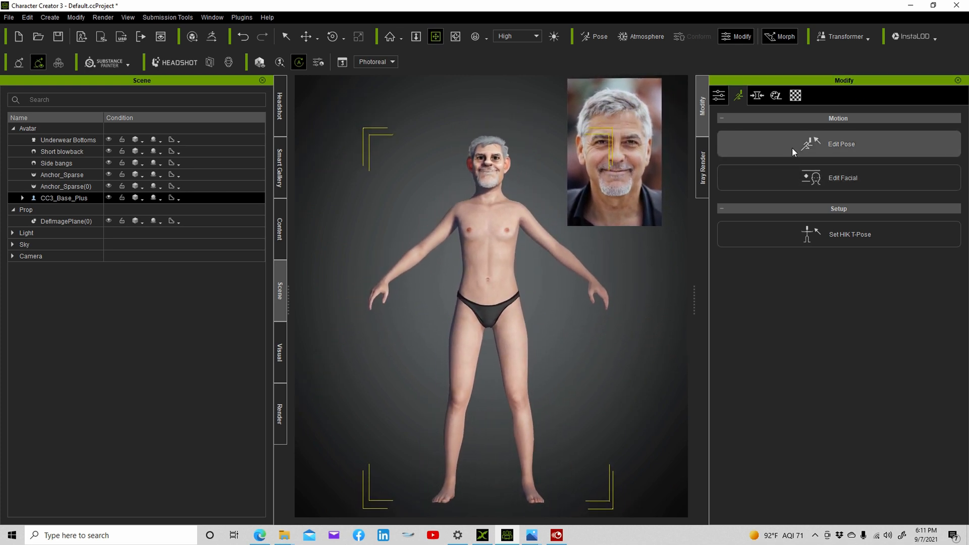
{"action": "left_click", "coordinate": [756, 96]}
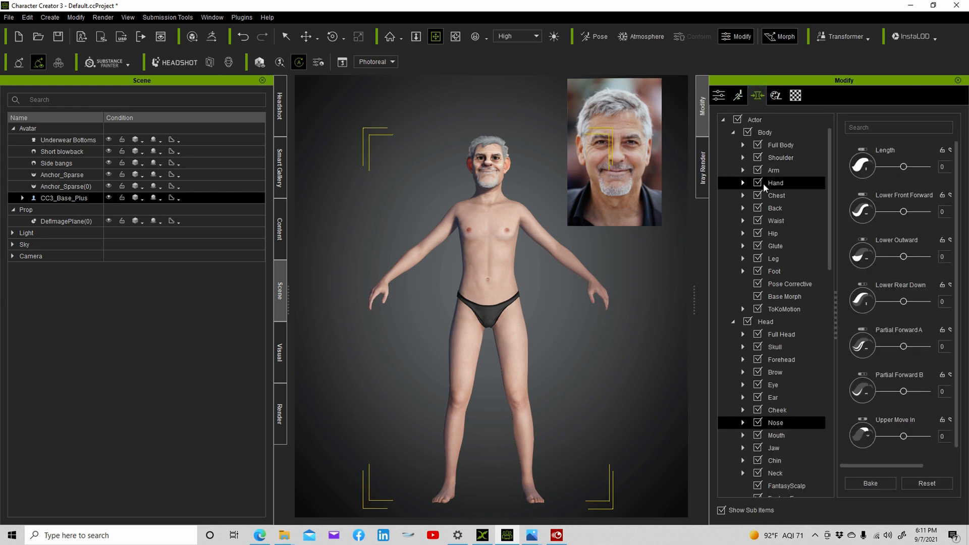
{"action": "scroll", "coordinate": [759, 182], "scroll_direction": "up", "scroll_amount": 1}
{"action": "left_click", "coordinate": [758, 169]}
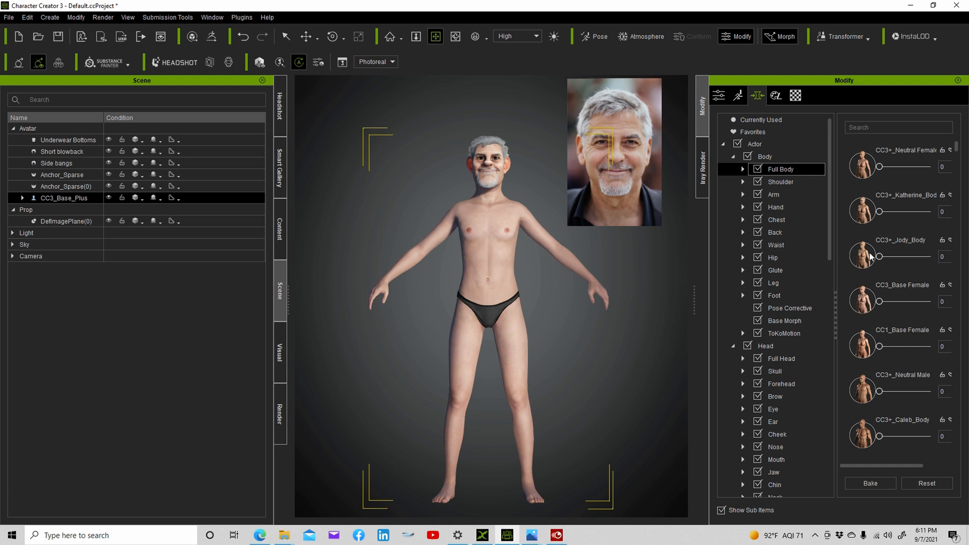
- Try the CC3+_Kevin_Body, CC3+_Neutral Male and Body Fat A morphs on the avatar, restoring the body after each
{"action": "scroll", "coordinate": [874, 280], "scroll_direction": "down", "scroll_amount": 1}
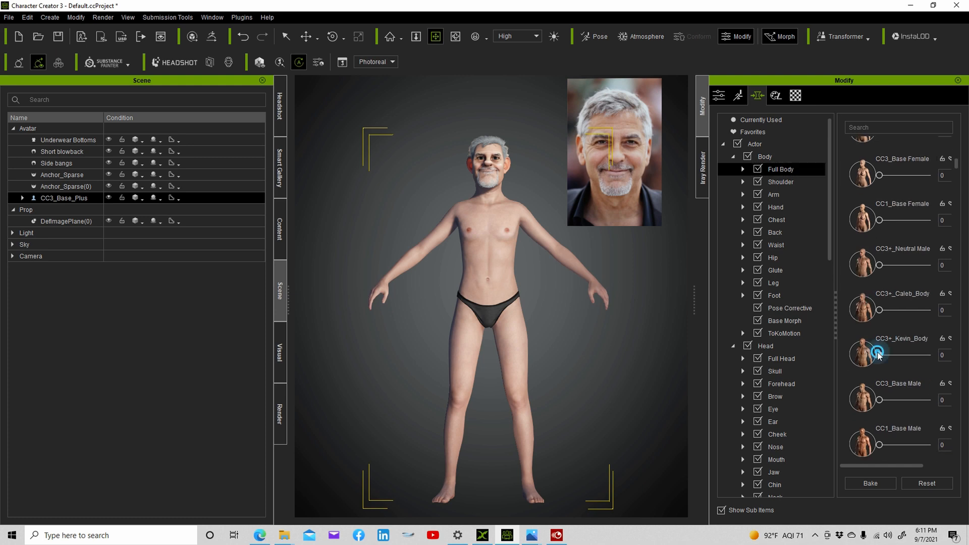
{"action": "left_click_drag", "start_coordinate": [879, 355], "coordinate": [962, 356]}
{"action": "left_click_drag", "start_coordinate": [892, 355], "coordinate": [854, 356]}
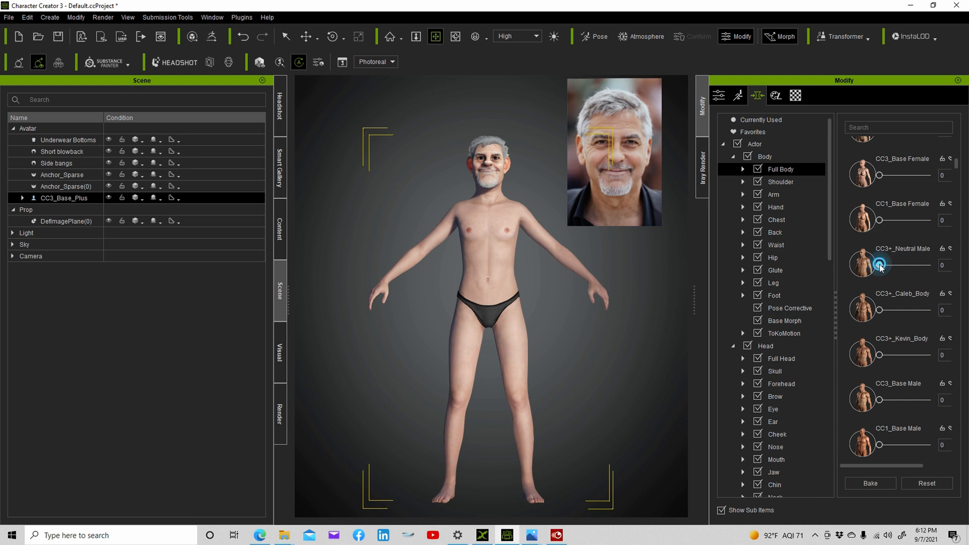
{"action": "mouse_move", "coordinate": [879, 265]}
{"action": "left_mouse_down"}
{"action": "mouse_move", "coordinate": [929, 265]}
{"action": "mouse_move", "coordinate": [865, 264]}
{"action": "left_mouse_up"}
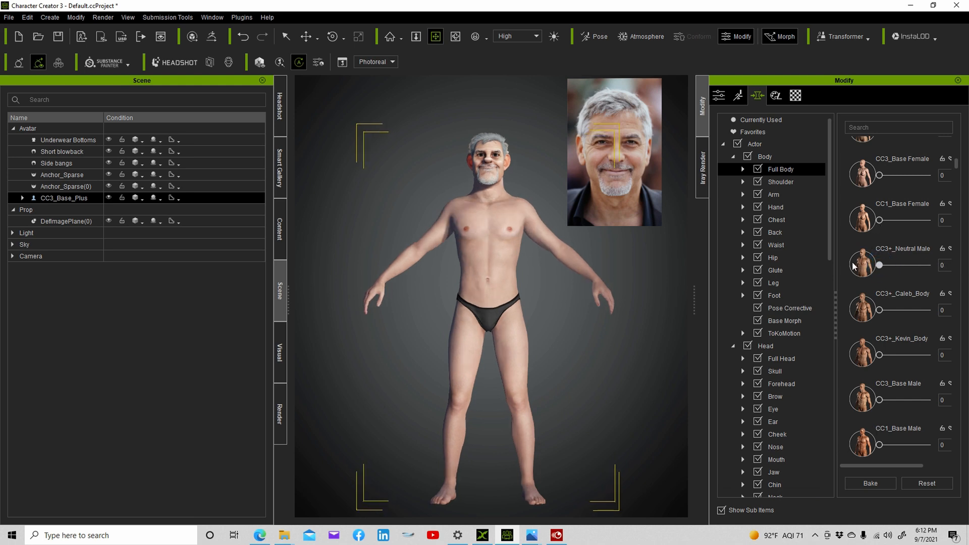
{"action": "scroll", "coordinate": [853, 314], "scroll_direction": "down", "scroll_amount": 3}
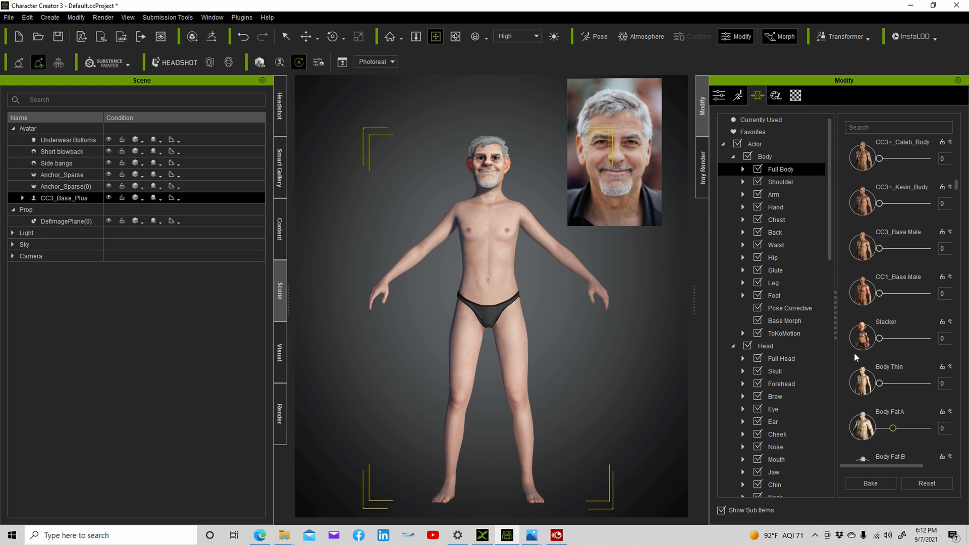
{"action": "mouse_move", "coordinate": [902, 427]}
{"action": "left_mouse_down"}
{"action": "mouse_move", "coordinate": [930, 425]}
{"action": "mouse_move", "coordinate": [883, 424]}
{"action": "left_mouse_up"}
{"action": "key", "text": "ctrl+z"}
{"action": "scroll", "coordinate": [865, 408], "scroll_direction": "down", "scroll_amount": 2}
{"action": "mouse_move", "coordinate": [879, 399]}
{"action": "left_mouse_down"}
{"action": "mouse_move", "coordinate": [932, 398]}
{"action": "mouse_move", "coordinate": [877, 398]}
{"action": "left_mouse_up"}
- Try other full-body morphs farther down the list, including the second CC Toon Base body, and return them to 0
{"action": "scroll", "coordinate": [857, 404], "scroll_direction": "down", "scroll_amount": 10}
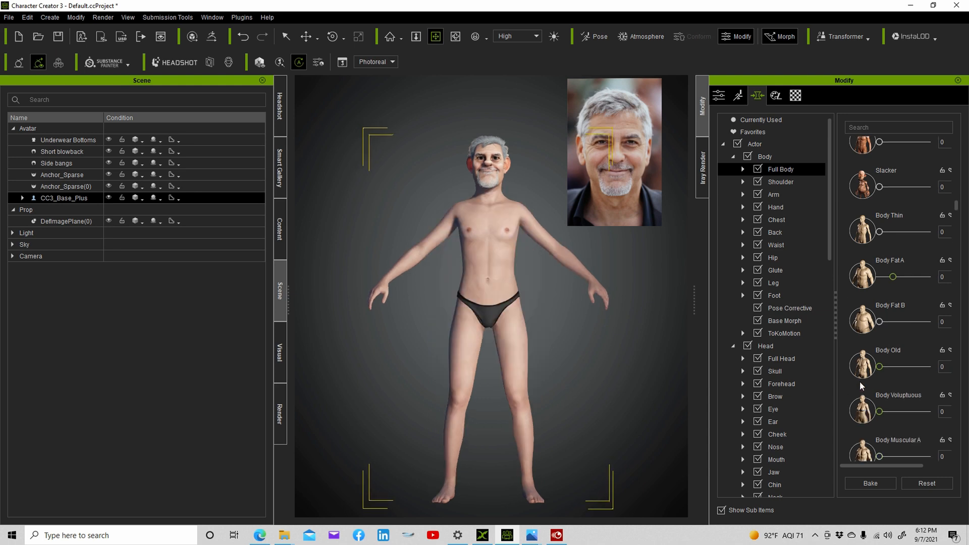
{"action": "scroll", "coordinate": [861, 386], "scroll_direction": "down", "scroll_amount": 15}
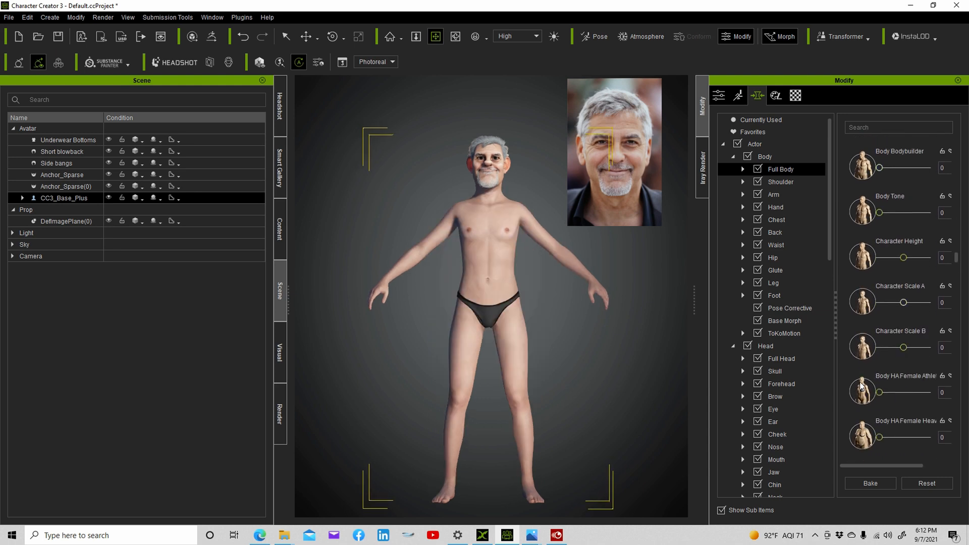
{"action": "left_click_drag", "start_coordinate": [879, 359], "coordinate": [841, 358]}
{"action": "scroll", "coordinate": [869, 411], "scroll_direction": "down", "scroll_amount": 4}
{"action": "scroll", "coordinate": [869, 411], "scroll_direction": "down", "scroll_amount": 5}
{"action": "scroll", "coordinate": [866, 405], "scroll_direction": "down", "scroll_amount": 5}
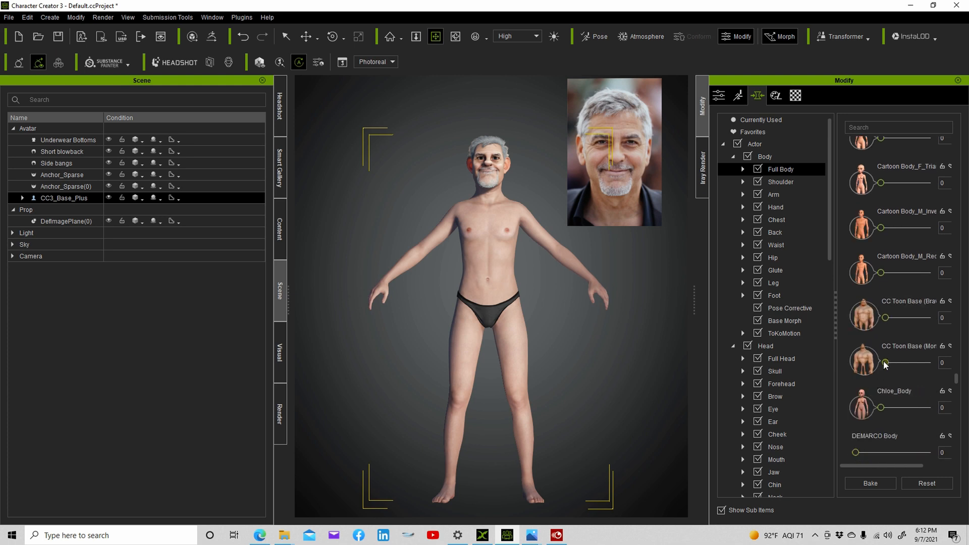
{"action": "left_click_drag", "start_coordinate": [886, 362], "coordinate": [858, 363]}
- Set the MANNY Body morph to 100 and bake it into the avatar's shape
{"action": "scroll", "coordinate": [857, 400], "scroll_direction": "down", "scroll_amount": 8}
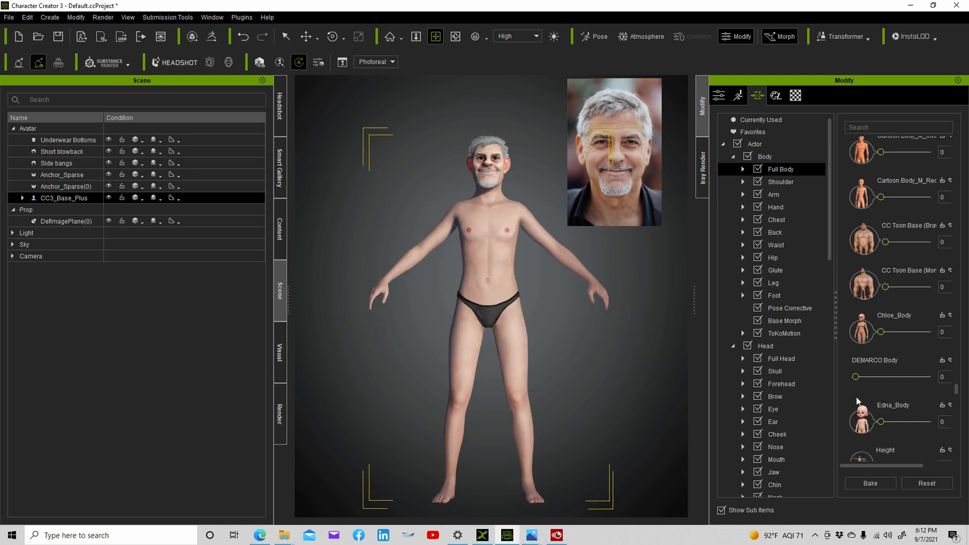
{"action": "scroll", "coordinate": [857, 400], "scroll_direction": "down", "scroll_amount": 3}
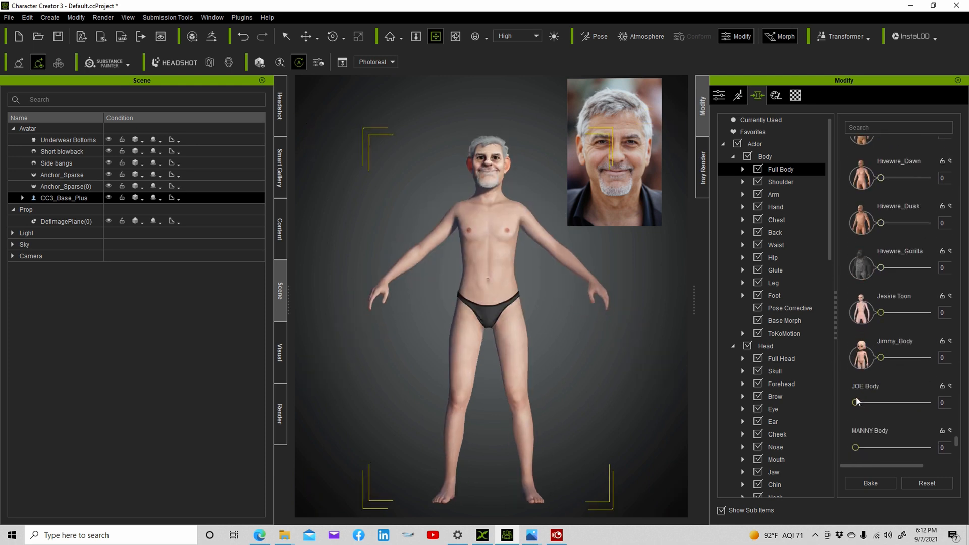
{"action": "scroll", "coordinate": [859, 357], "scroll_direction": "down", "scroll_amount": 1}
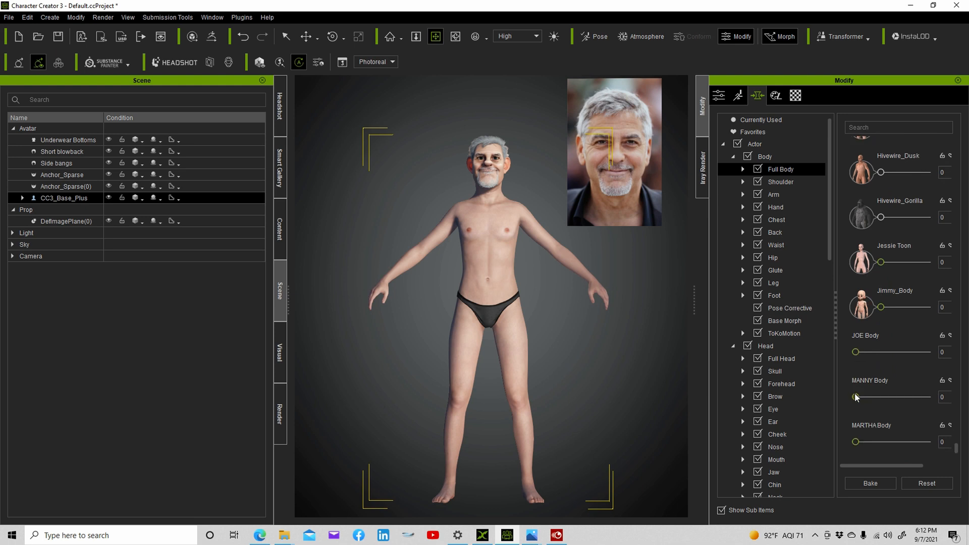
{"action": "left_click_drag", "start_coordinate": [856, 398], "coordinate": [960, 398]}
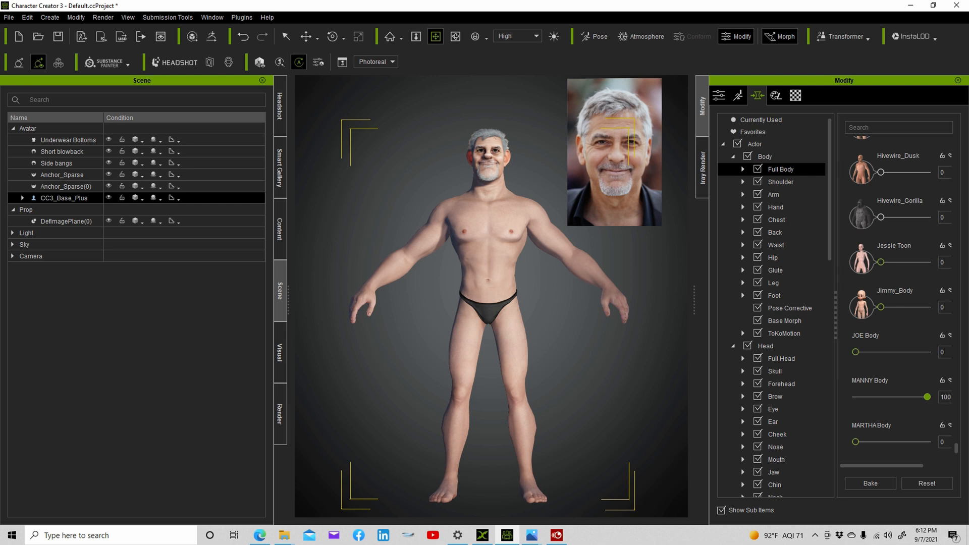
{"action": "left_click_drag", "start_coordinate": [949, 394], "coordinate": [927, 397]}
{"action": "left_click", "coordinate": [860, 480]}
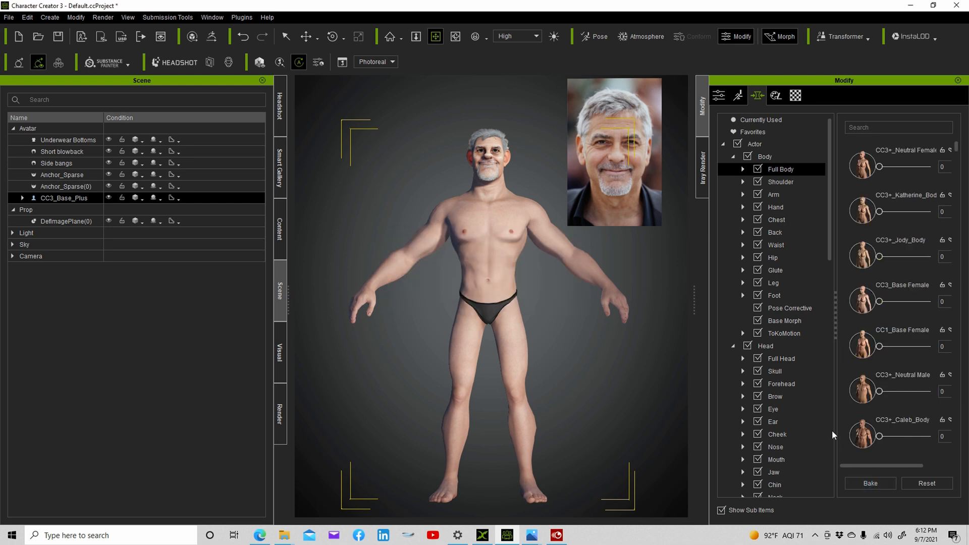
- Apply the MANNY Body morph again on top of the baked shape, at a value of 37
{"action": "scroll", "coordinate": [863, 394], "scroll_direction": "down", "scroll_amount": 5}
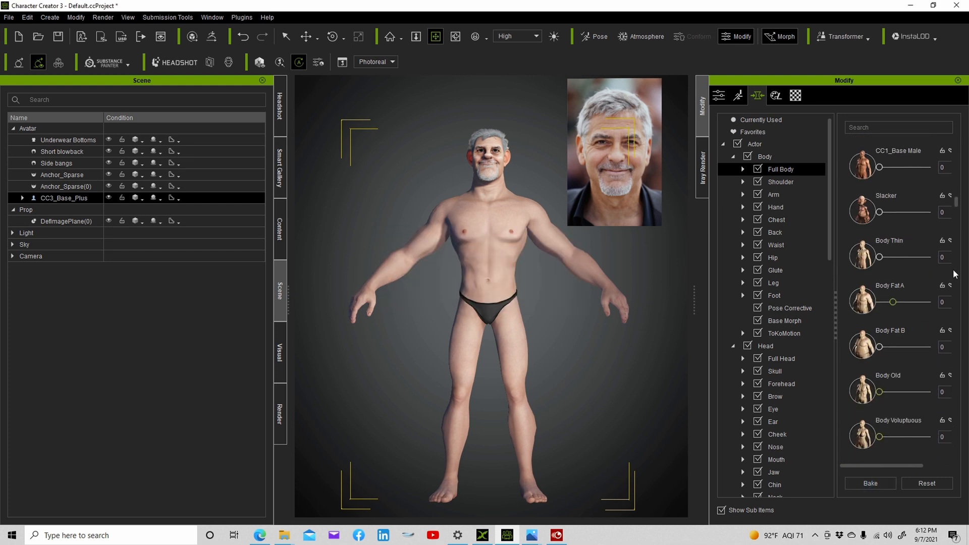
{"action": "left_click_drag", "start_coordinate": [958, 204], "coordinate": [961, 371]}
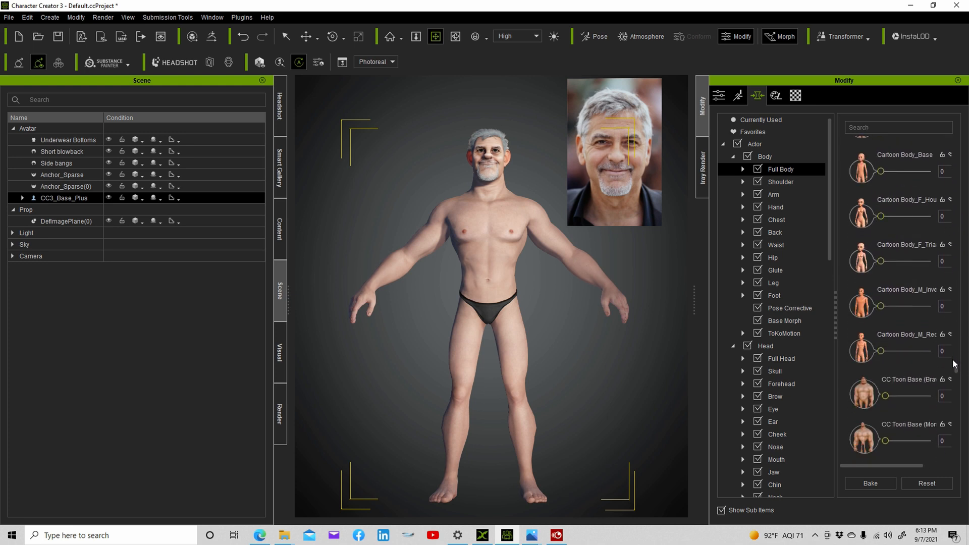
{"action": "left_click_drag", "start_coordinate": [955, 363], "coordinate": [955, 473]}
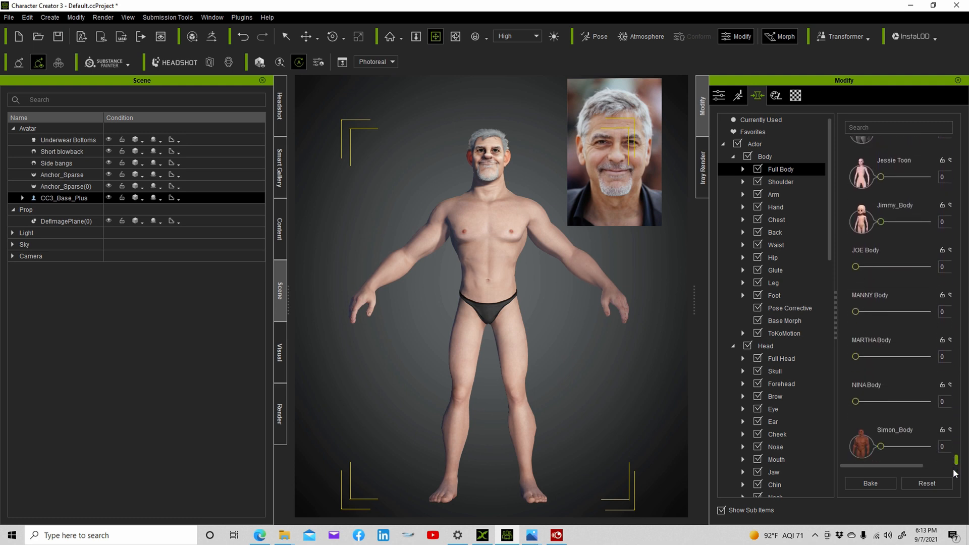
{"action": "left_click_drag", "start_coordinate": [856, 310], "coordinate": [881, 319]}
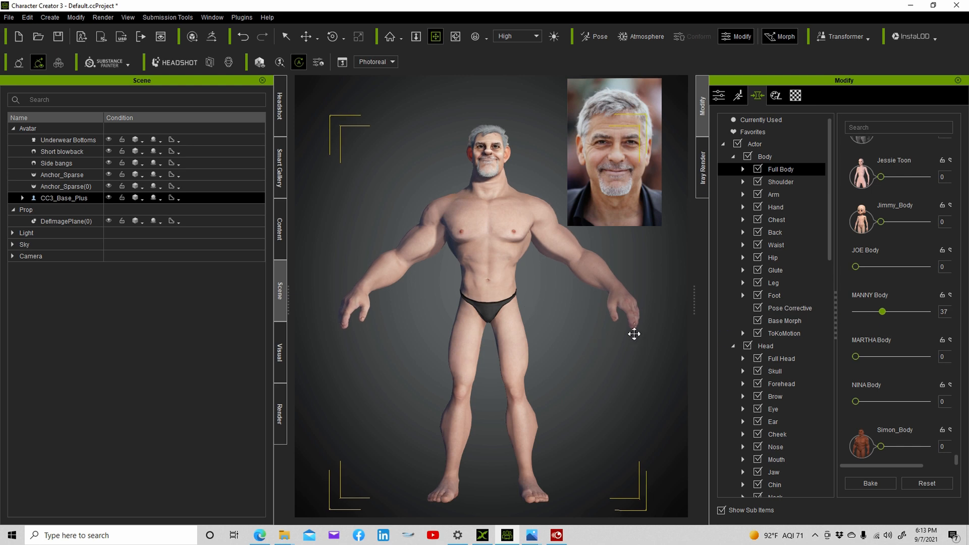
- Shorten the avatar's arms slightly with the interactive Morph tool to bring the hands closer to the body
{"action": "left_click", "coordinate": [285, 36]}
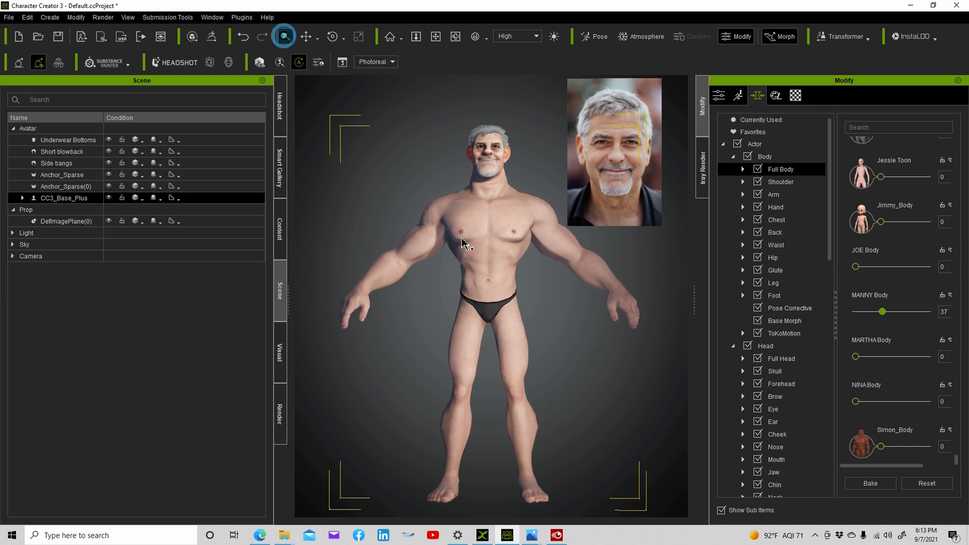
{"action": "left_click", "coordinate": [625, 299]}
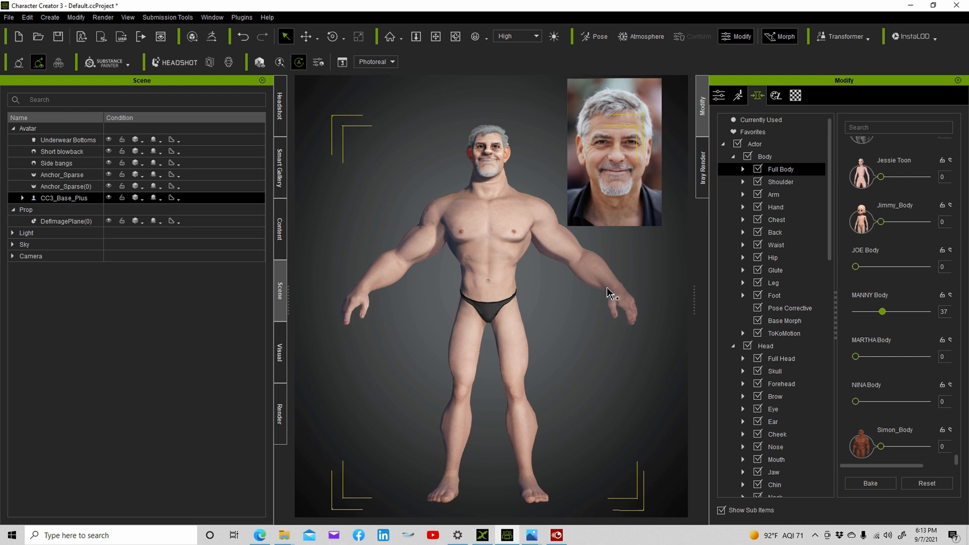
{"action": "left_click", "coordinate": [591, 280]}
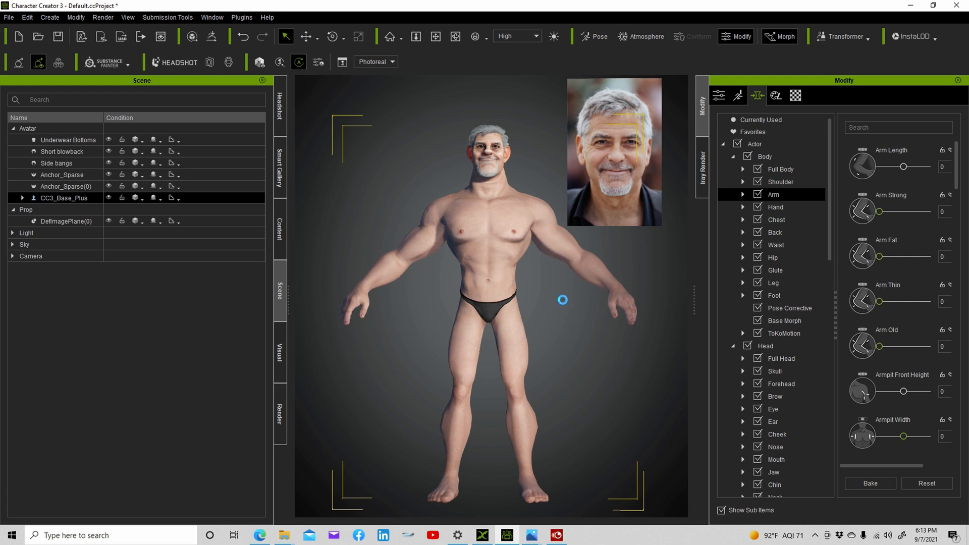
{"action": "left_click_drag", "start_coordinate": [588, 281], "coordinate": [552, 247]}
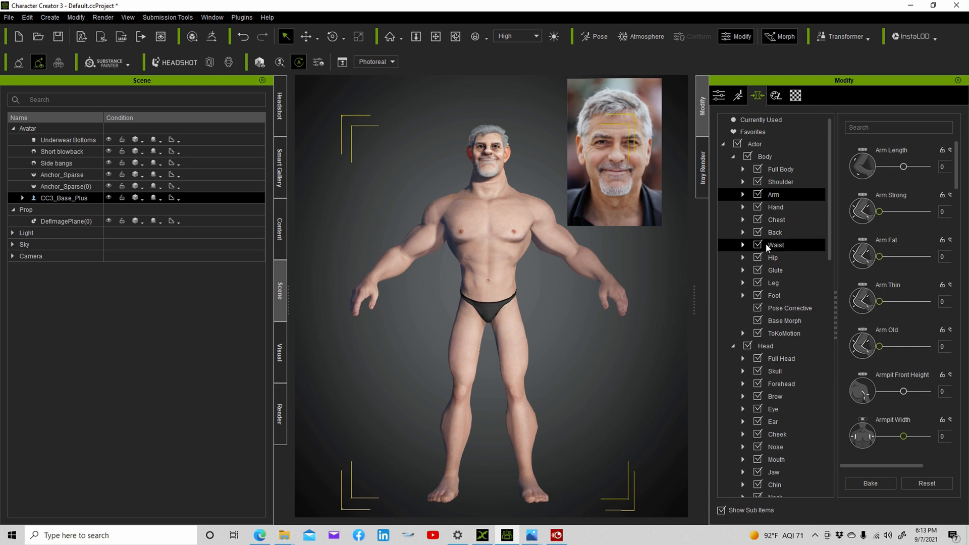
- Shrink the avatar's feet by setting Foot Scale to -44, and finish with the avatar deselected
{"action": "left_click", "coordinate": [786, 292]}
{"action": "left_click_drag", "start_coordinate": [895, 164], "coordinate": [883, 168]}
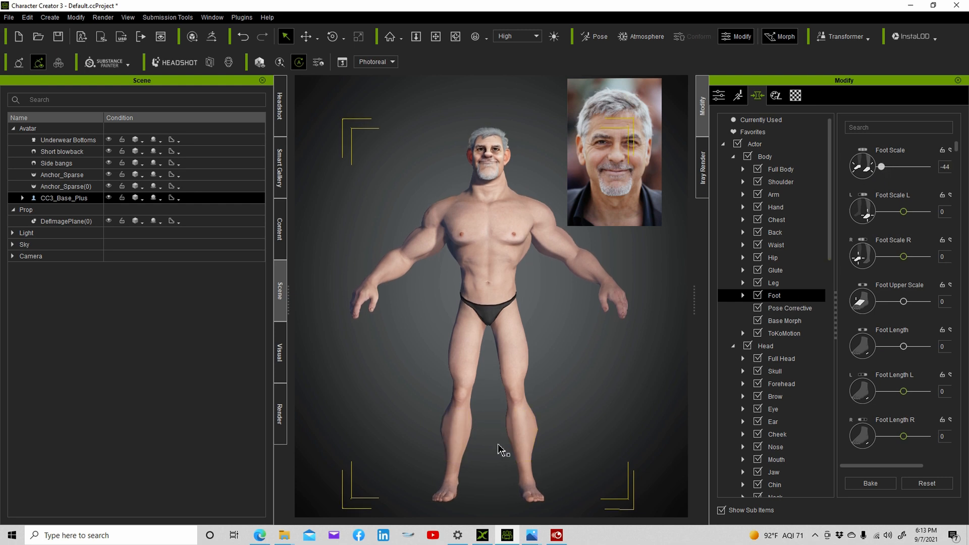
{"action": "left_click", "coordinate": [530, 434]}
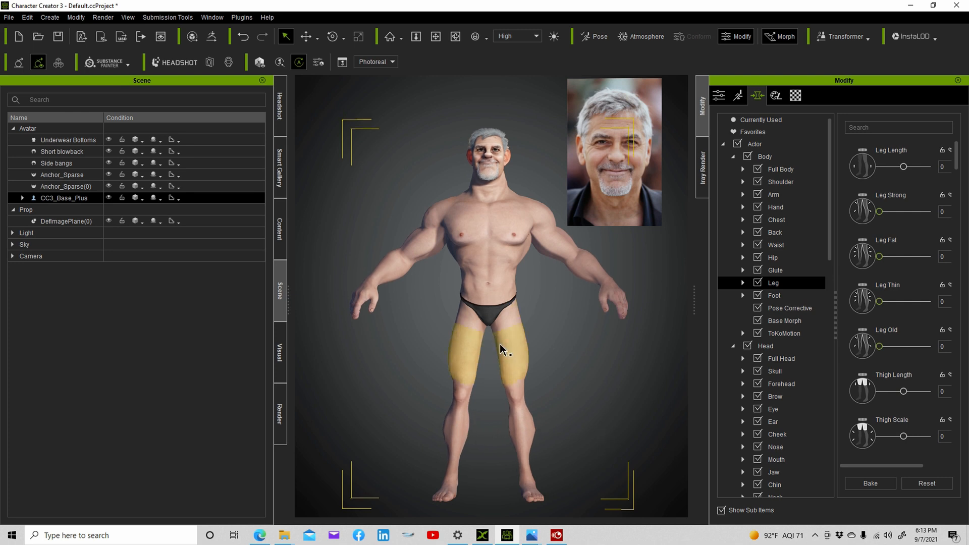
{"action": "left_click", "coordinate": [621, 347]}
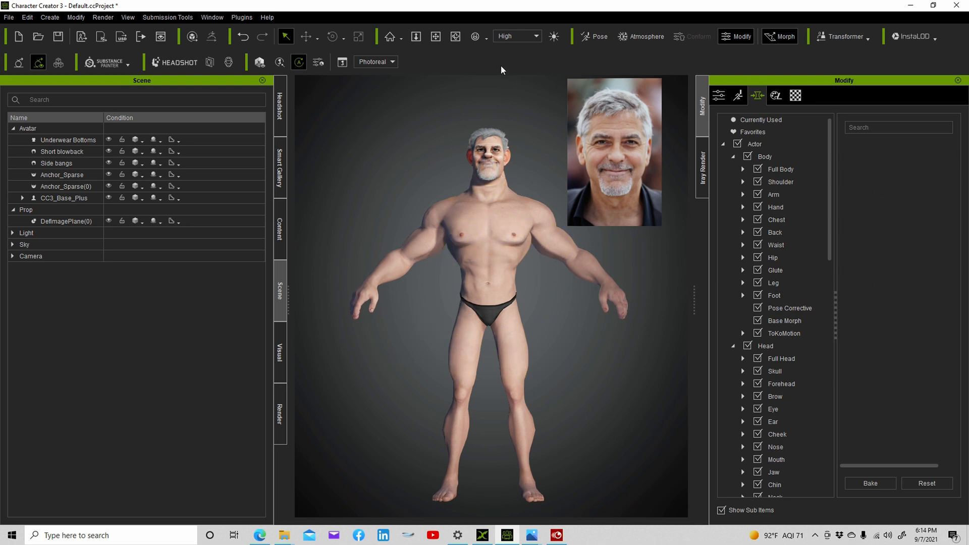
- Frame the face and apply the 13_Happy and 14_Happy expressions from the 08-ExPlus Happy Sad style in Edit Facial
{"action": "left_click", "coordinate": [486, 39]}
{"action": "left_click", "coordinate": [499, 133]}
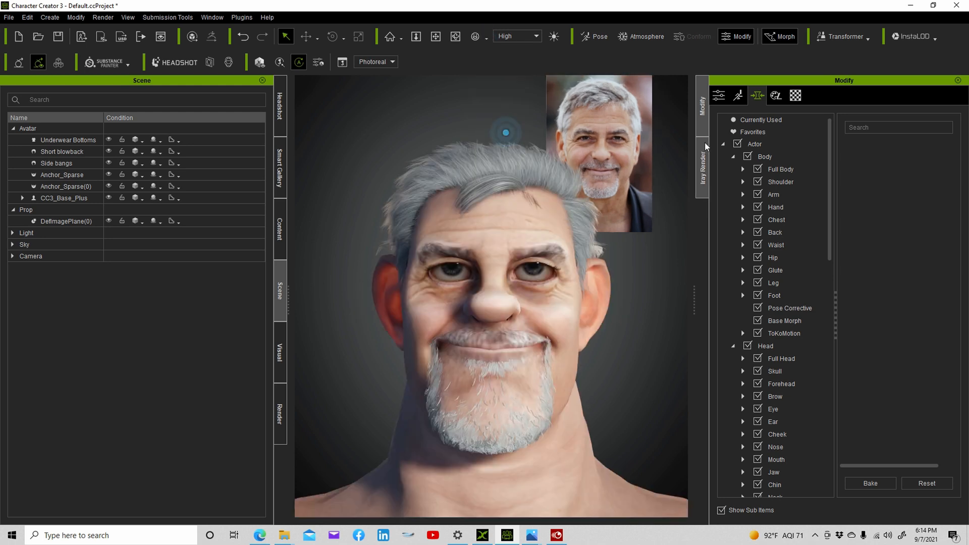
{"action": "left_click", "coordinate": [738, 95]}
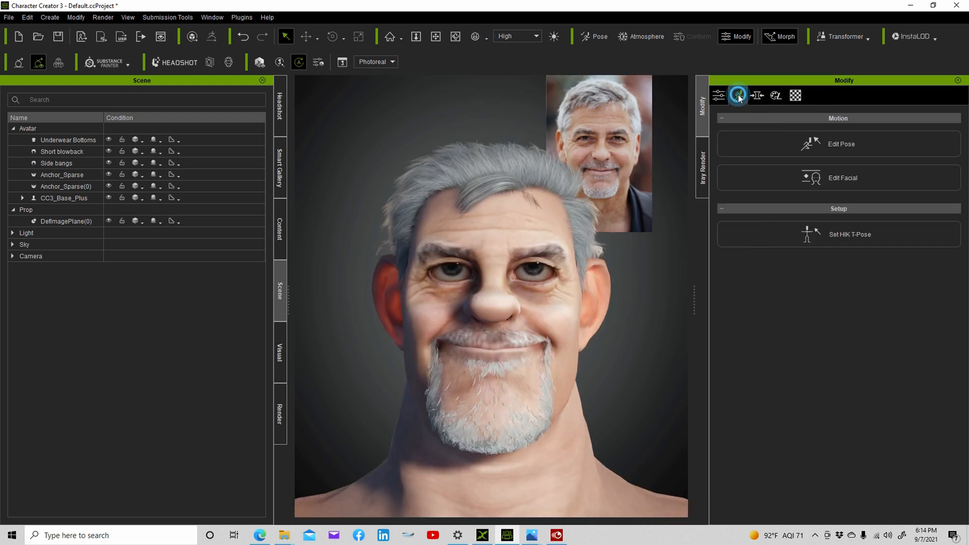
{"action": "left_click", "coordinate": [796, 169]}
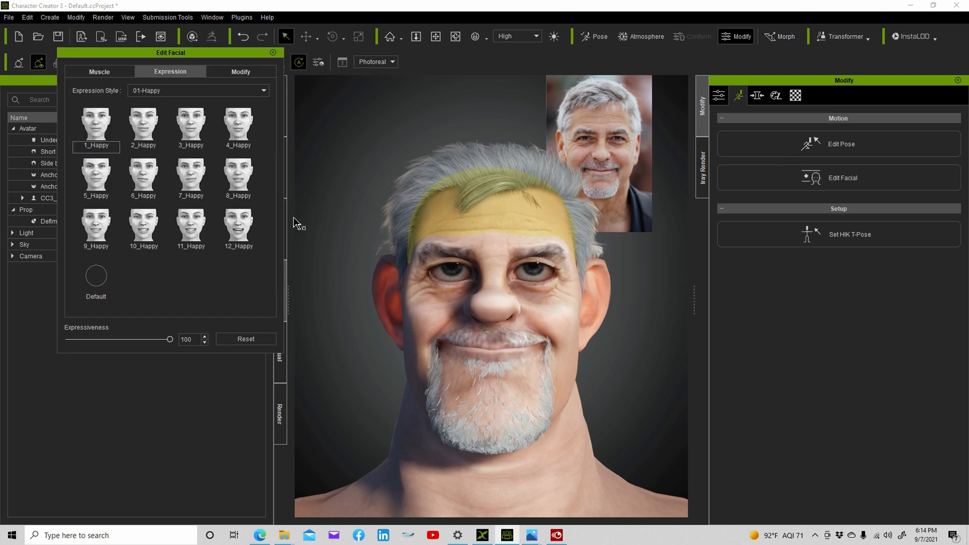
{"action": "left_click", "coordinate": [176, 91]}
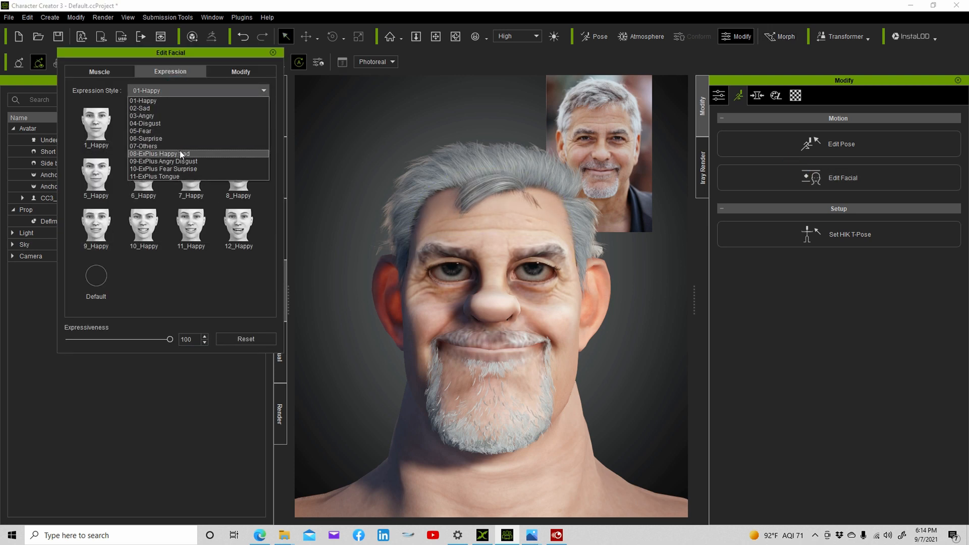
{"action": "left_click", "coordinate": [185, 154]}
{"action": "left_click", "coordinate": [90, 288]}
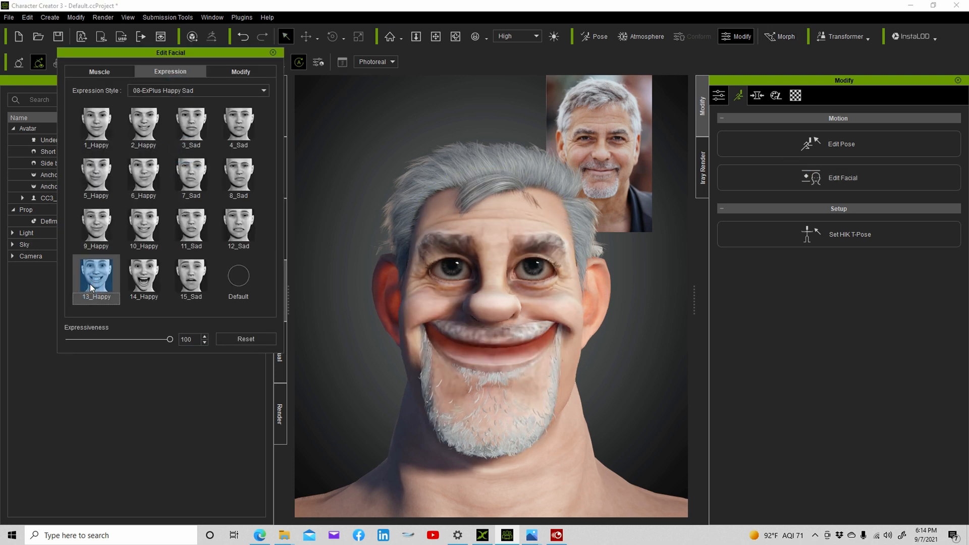
{"action": "left_click", "coordinate": [147, 280]}
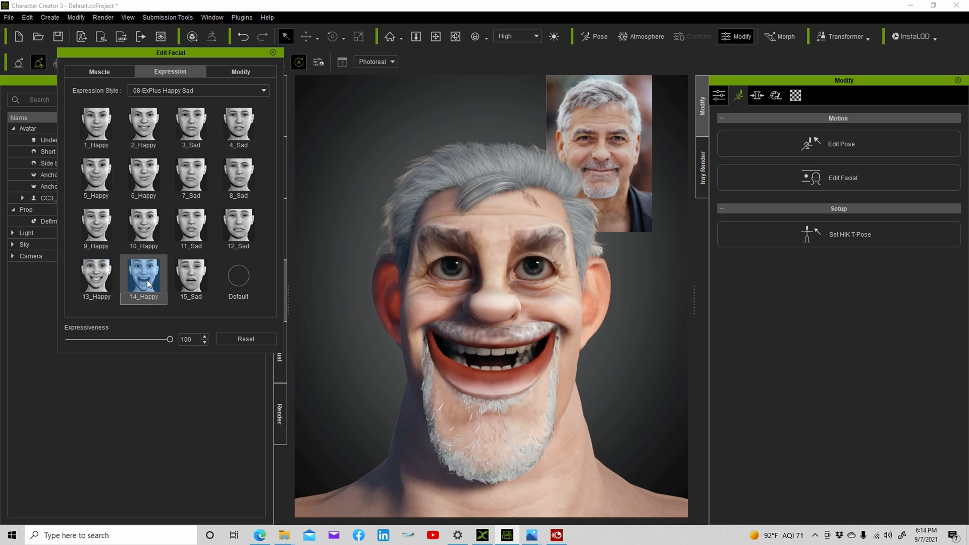
- Preview the 15_Sad, 11_Sad, 12_Sad, 10_Happy and 9_Happy expressions on the caricature's face
{"action": "left_click", "coordinate": [194, 277]}
{"action": "left_click", "coordinate": [206, 233]}
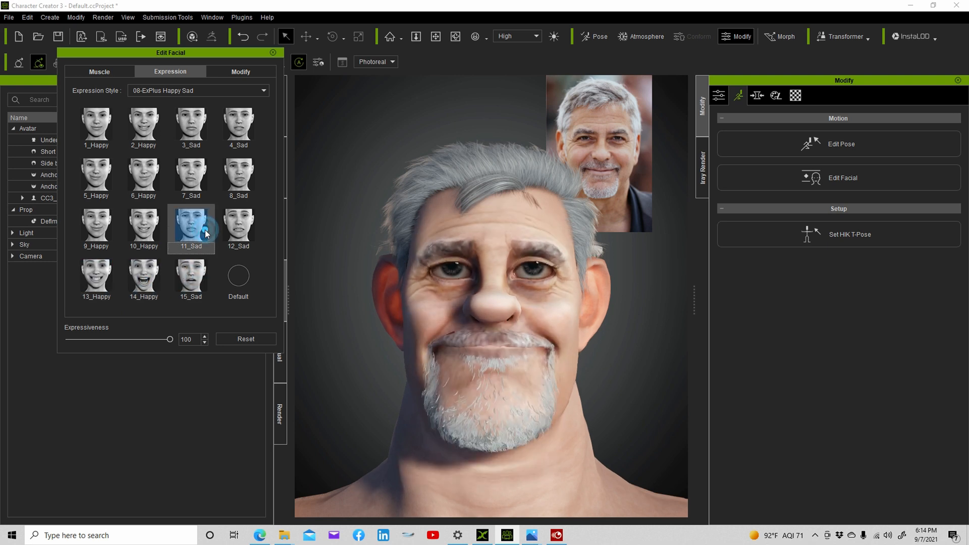
{"action": "left_click", "coordinate": [225, 231]}
{"action": "left_click", "coordinate": [146, 230]}
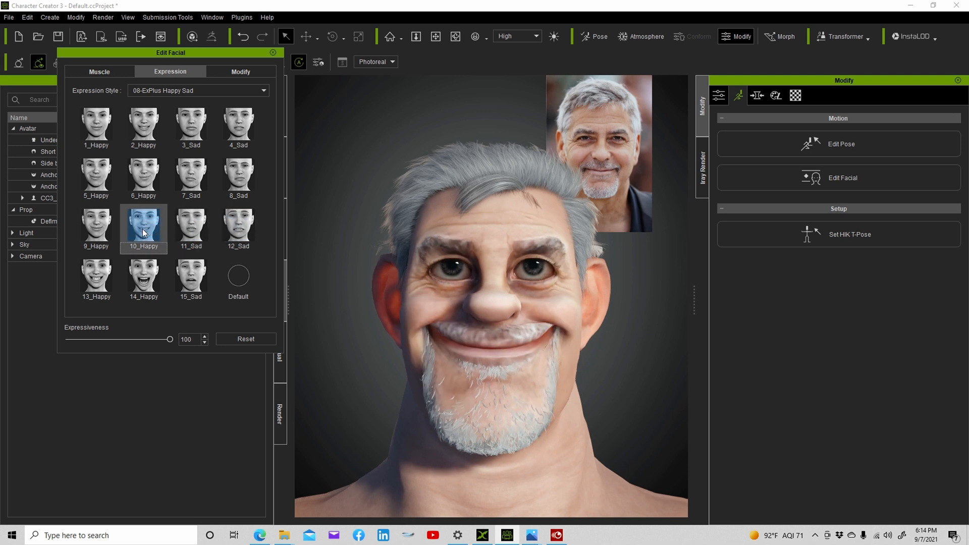
{"action": "left_click", "coordinate": [79, 221]}
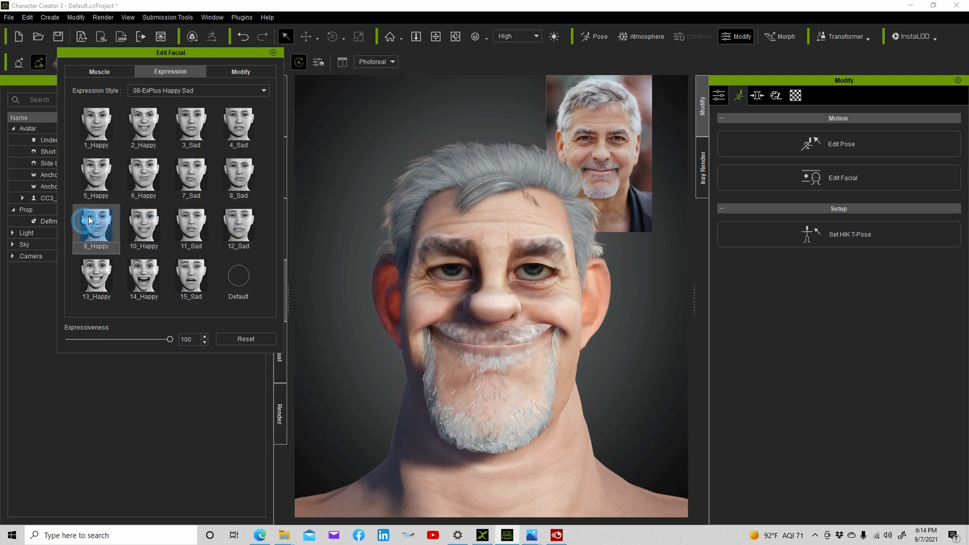
- Preview the expressions from 5_Happy to 8_Sad and 4_Sad to 1_Happy, recheck 14_Happy, and return the face to Default
{"action": "left_click", "coordinate": [86, 173]}
{"action": "left_click", "coordinate": [140, 174]}
{"action": "left_click", "coordinate": [201, 182]}
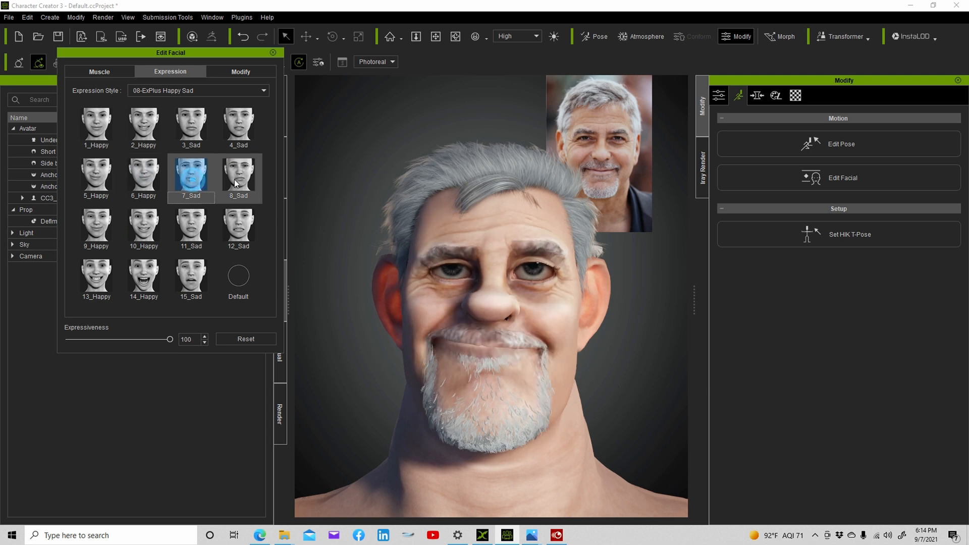
{"action": "left_click", "coordinate": [233, 179]}
{"action": "left_click", "coordinate": [235, 124]}
{"action": "left_click", "coordinate": [177, 123]}
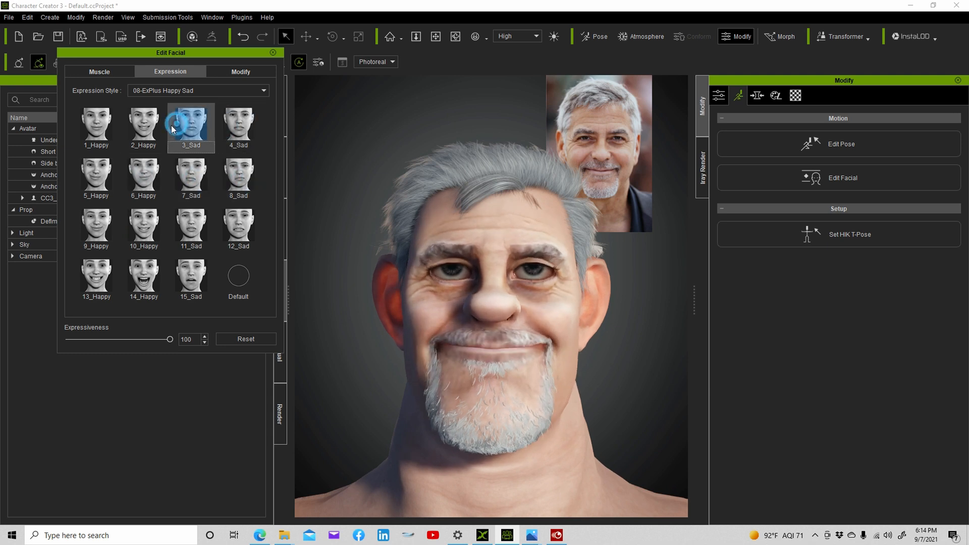
{"action": "left_click", "coordinate": [130, 127]}
{"action": "left_click", "coordinate": [99, 126]}
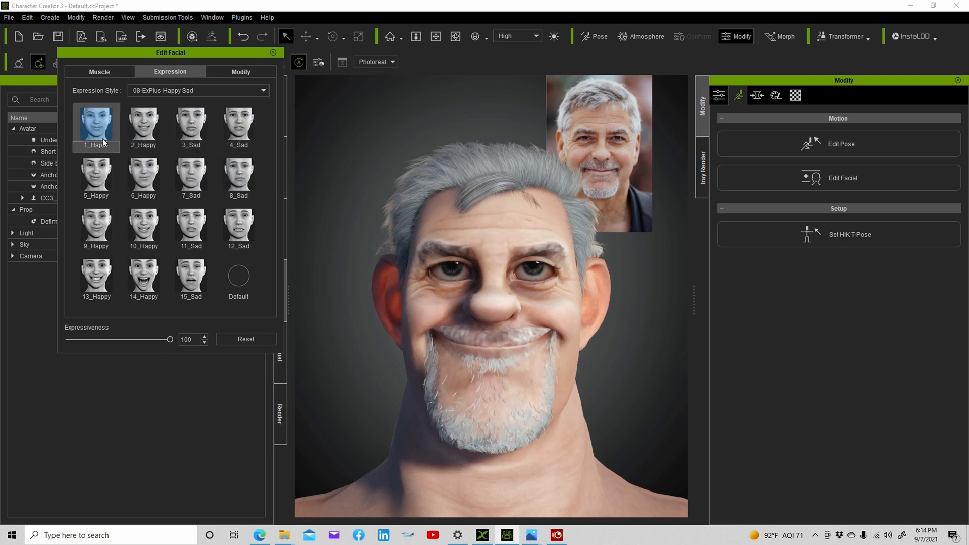
{"action": "left_click", "coordinate": [157, 276]}
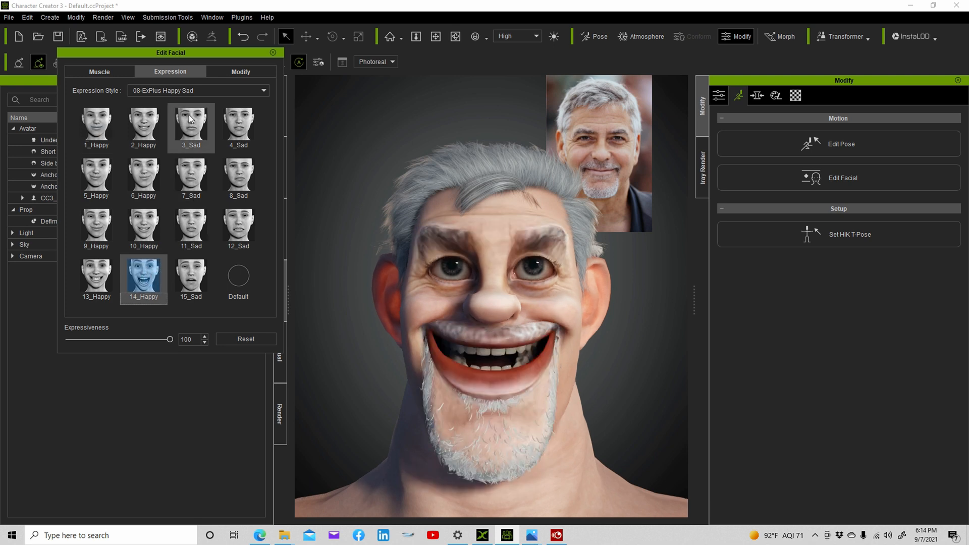
{"action": "left_click", "coordinate": [235, 283]}
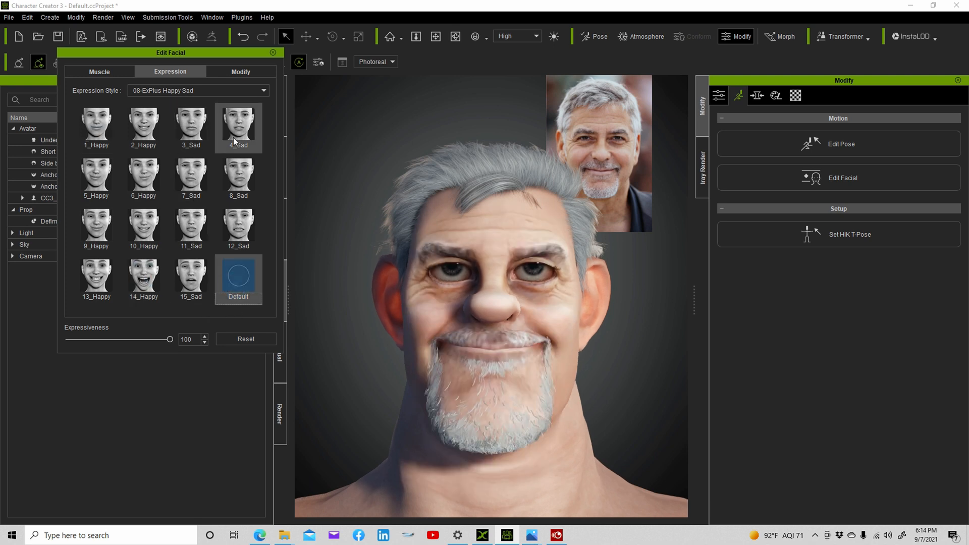
- Apply 14_Angry from the 09-ExPlus Angry Disgust style, and select the beard piece around the mouth with its morph settings shown
{"action": "left_click", "coordinate": [219, 90]}
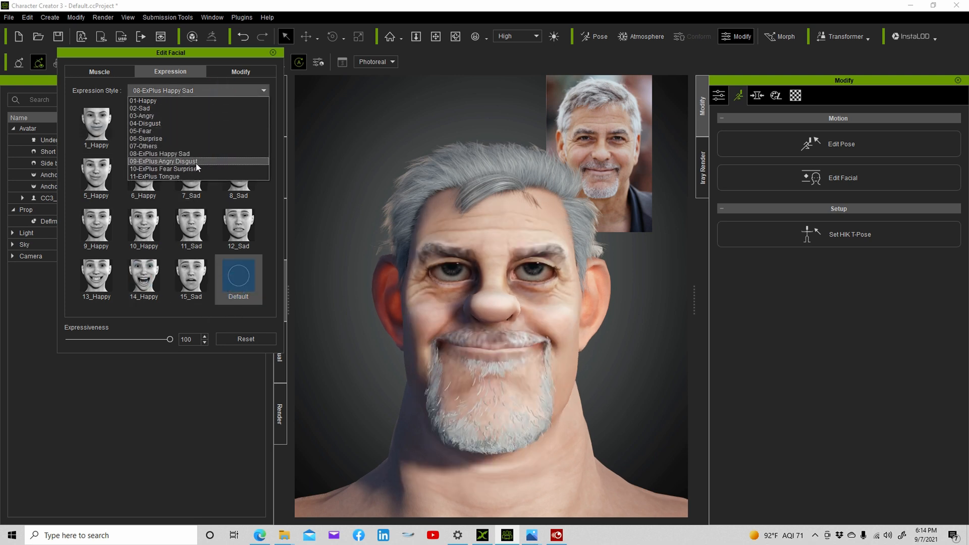
{"action": "left_click", "coordinate": [198, 162]}
{"action": "left_click", "coordinate": [146, 283]}
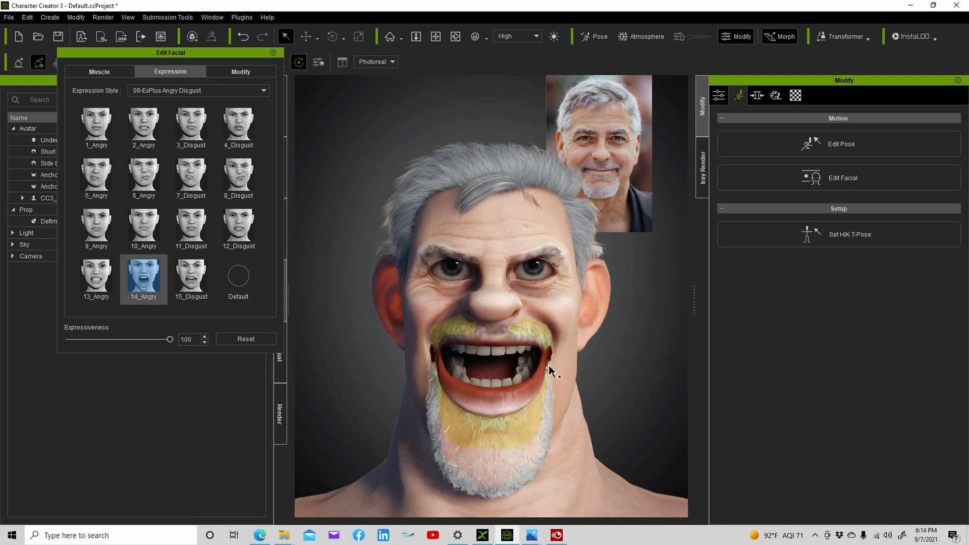
{"action": "left_click", "coordinate": [531, 370]}
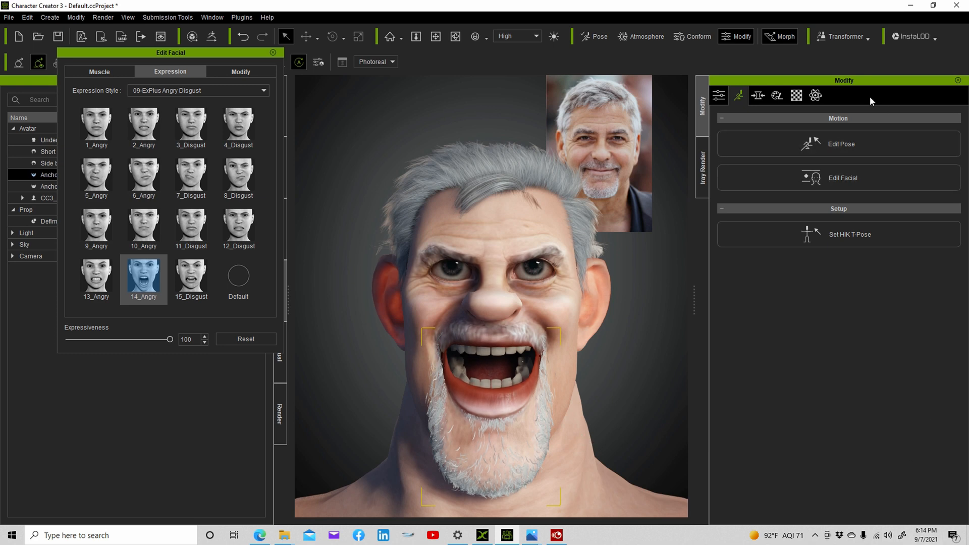
{"action": "left_click", "coordinate": [758, 95]}
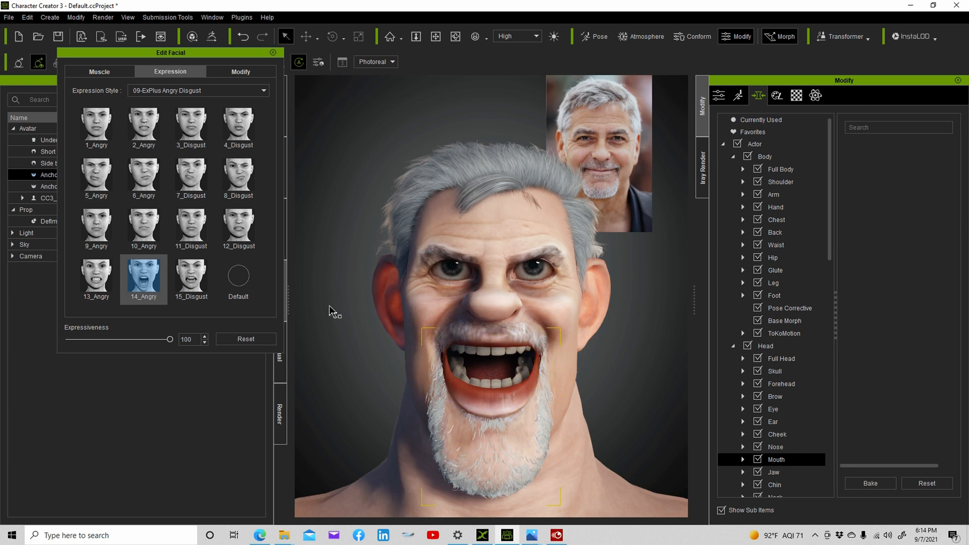
- Preview the 15_Disgust, 13_Angry, 9_Angry and 6_Angry expressions at an expressiveness of 100
{"action": "left_click", "coordinate": [191, 279]}
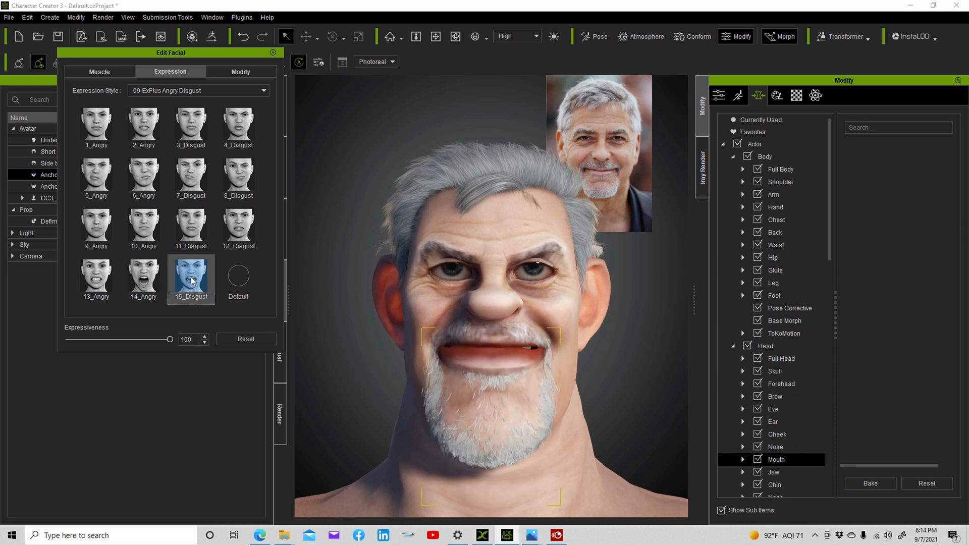
{"action": "left_click", "coordinate": [93, 284]}
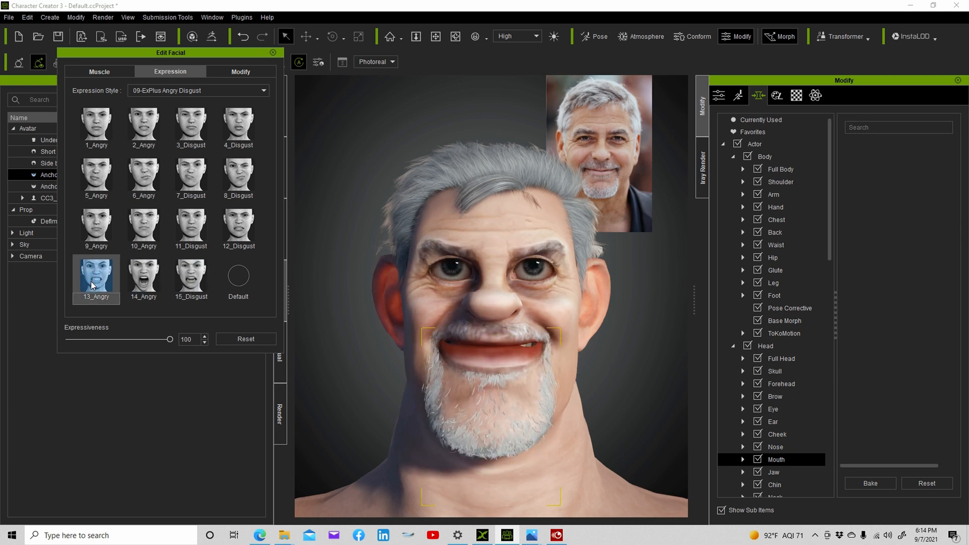
{"action": "left_click", "coordinate": [101, 227]}
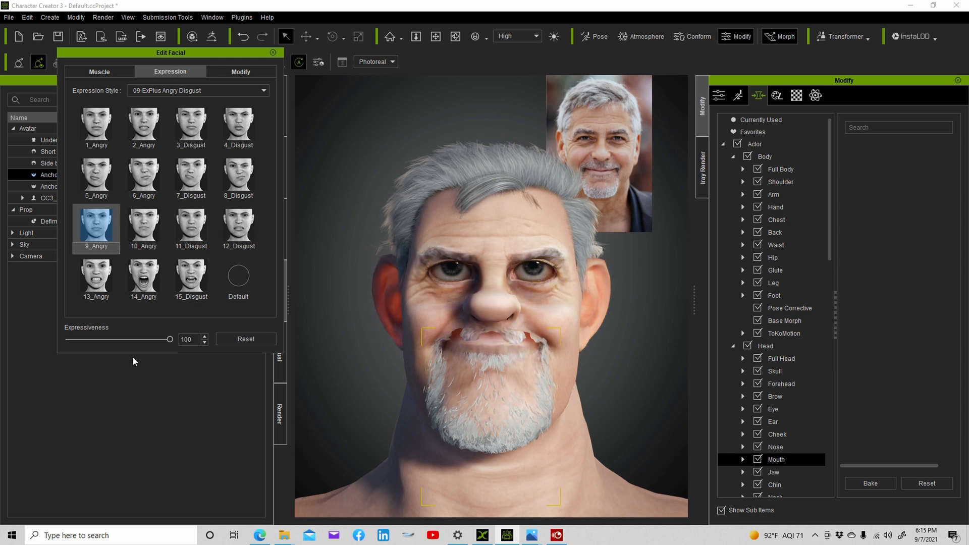
{"action": "mouse_move", "coordinate": [170, 342]}
{"action": "left_mouse_down"}
{"action": "mouse_move", "coordinate": [50, 339]}
{"action": "mouse_move", "coordinate": [184, 340]}
{"action": "mouse_move", "coordinate": [46, 339]}
{"action": "mouse_move", "coordinate": [177, 339]}
{"action": "left_mouse_up"}
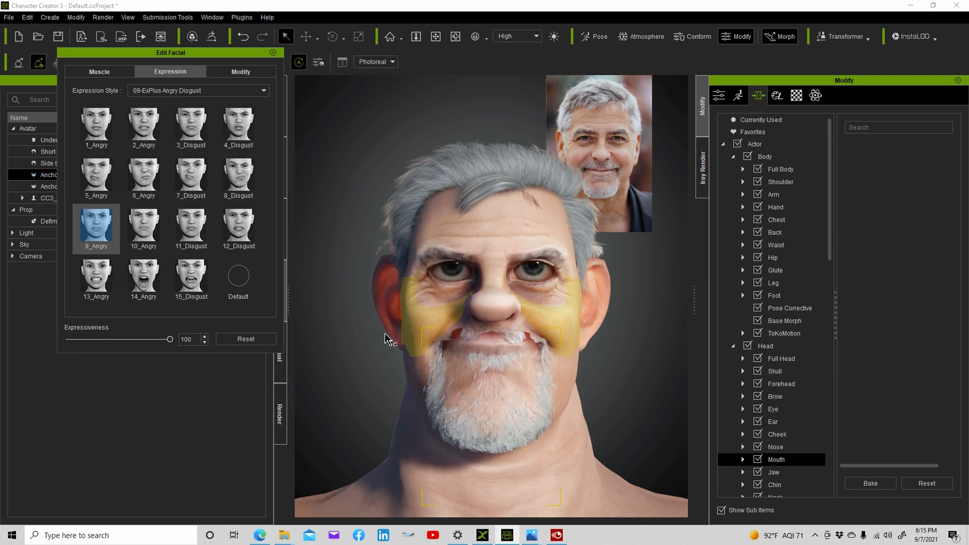
{"action": "left_click", "coordinate": [144, 182]}
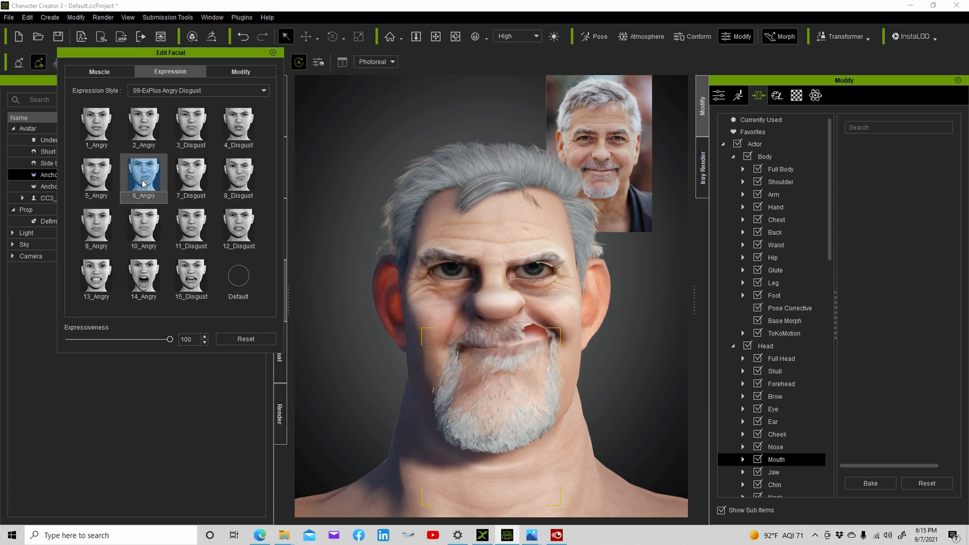
- Select the avatar and, in the mouth's Lip morphs, set Lip Lower Width to 52 and Lip Lower Depth to -100
{"action": "left_click_drag", "start_coordinate": [530, 339], "coordinate": [570, 334]}
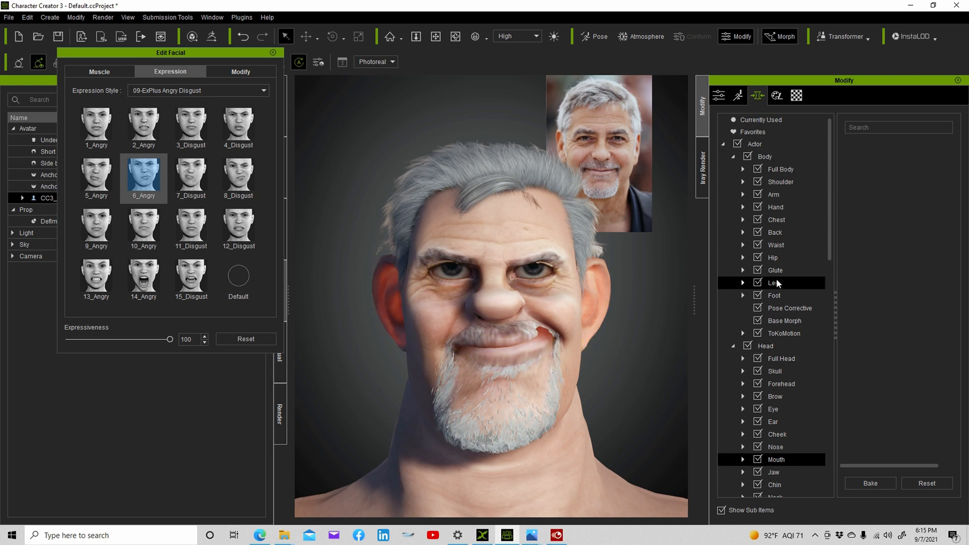
{"action": "left_click", "coordinate": [741, 459]}
{"action": "scroll", "coordinate": [797, 434], "scroll_direction": "down", "scroll_amount": 2}
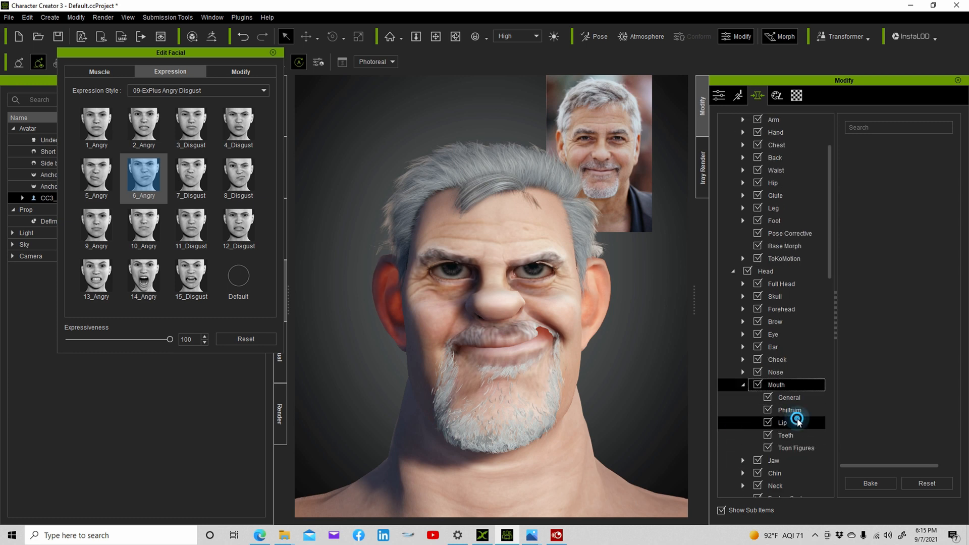
{"action": "left_click", "coordinate": [798, 423]}
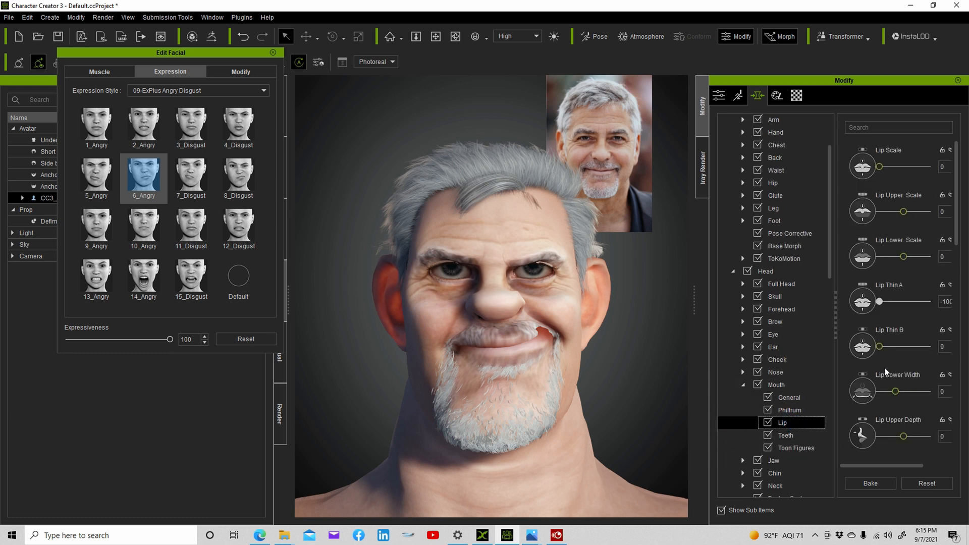
{"action": "left_click_drag", "start_coordinate": [895, 391], "coordinate": [892, 392]}
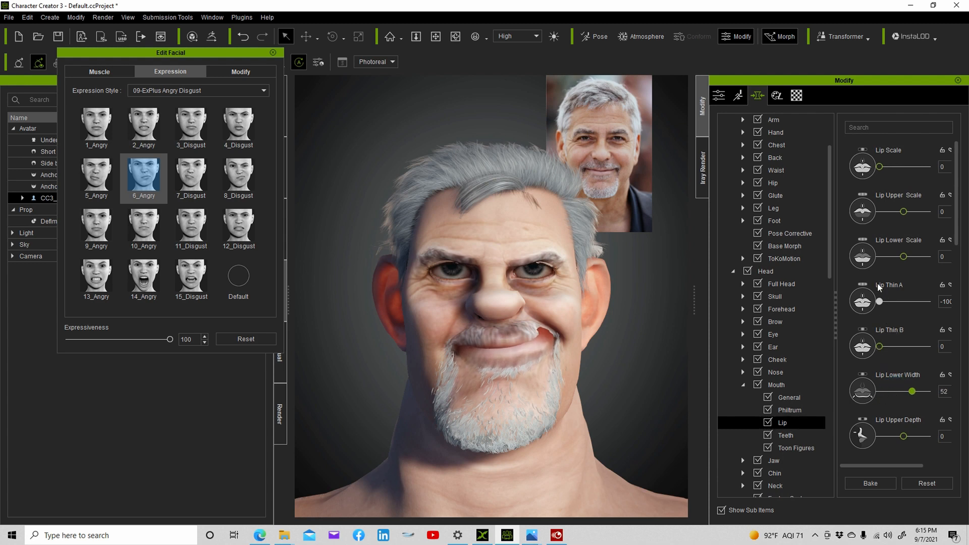
{"action": "scroll", "coordinate": [863, 298], "scroll_direction": "down", "scroll_amount": 3}
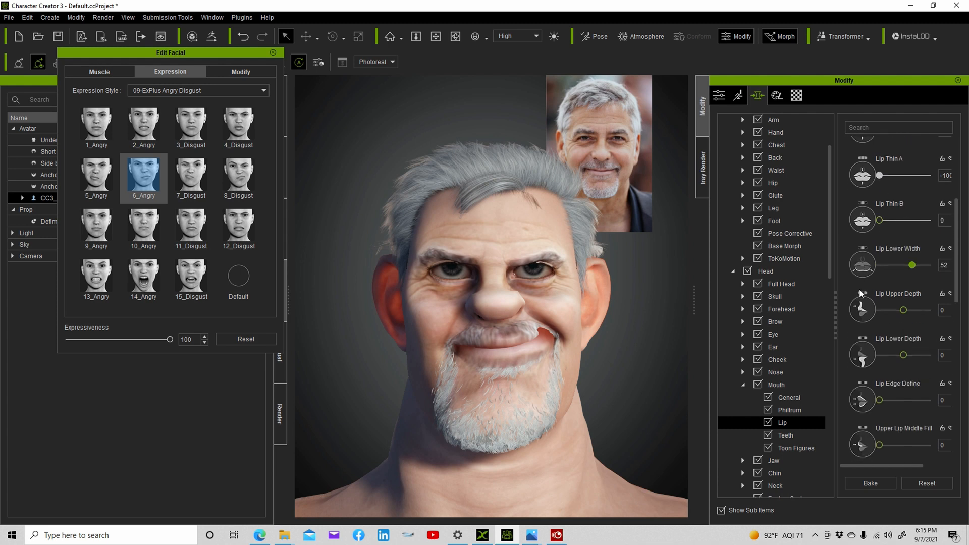
{"action": "left_click_drag", "start_coordinate": [904, 357], "coordinate": [877, 353]}
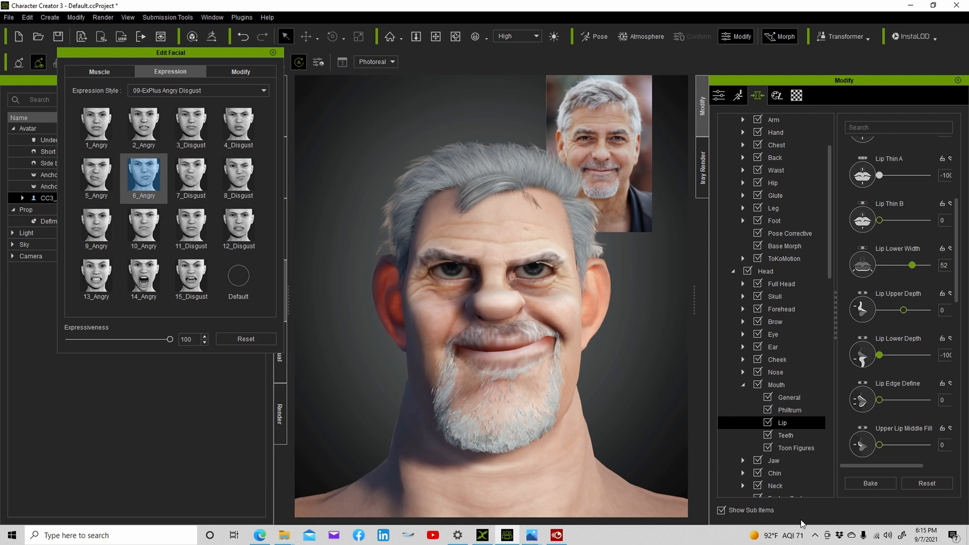
- Check the reshaped lips with the 12_Disgust, 11_Disgust, 14_Angry, 13_Angry, 9_Angry and 5_Angry expressions
{"action": "left_click", "coordinate": [230, 232]}
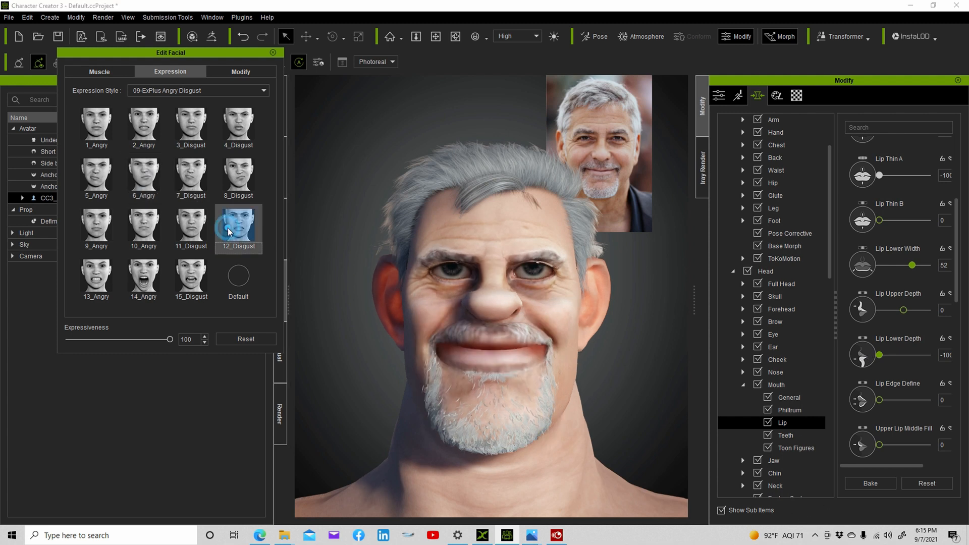
{"action": "left_click", "coordinate": [196, 228]}
{"action": "left_click", "coordinate": [139, 279]}
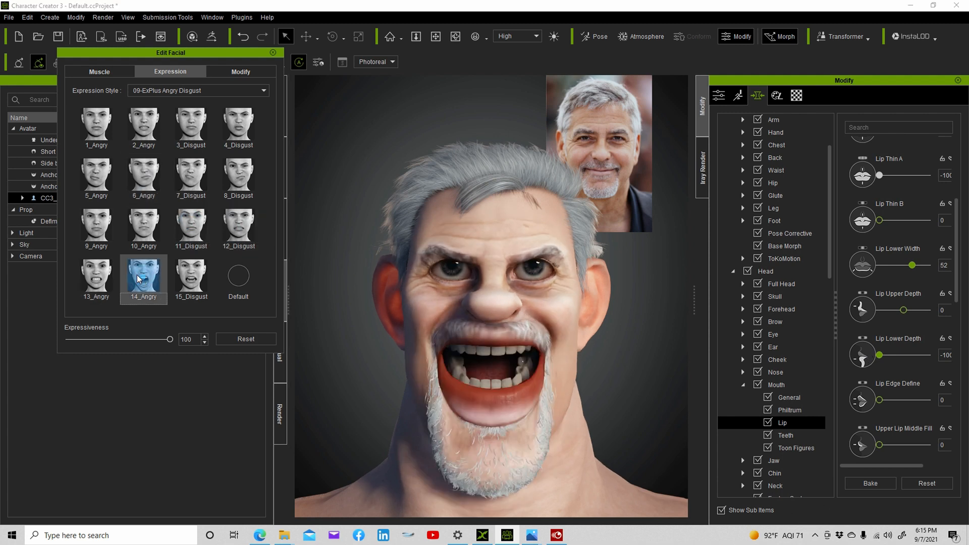
{"action": "left_click", "coordinate": [92, 275]}
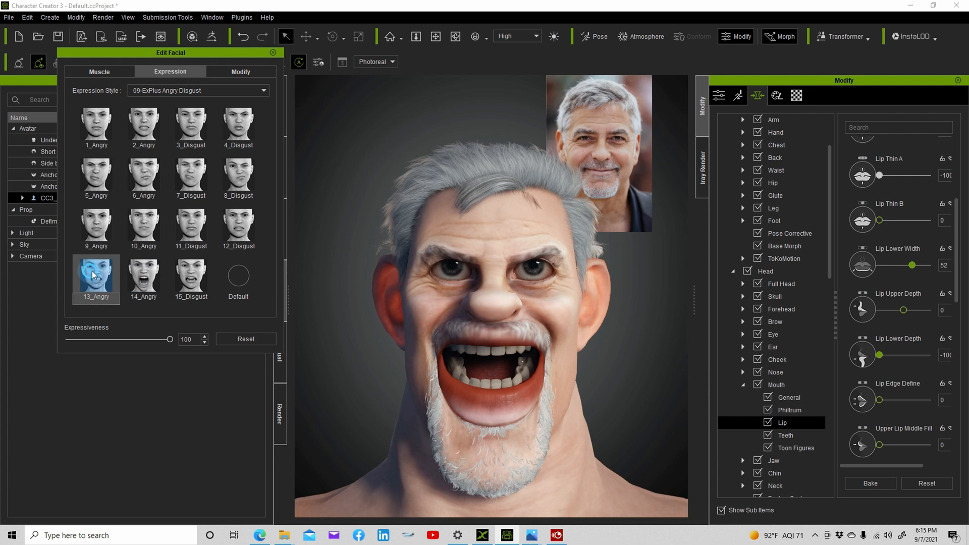
{"action": "left_click", "coordinate": [98, 241]}
{"action": "left_click", "coordinate": [96, 177]}
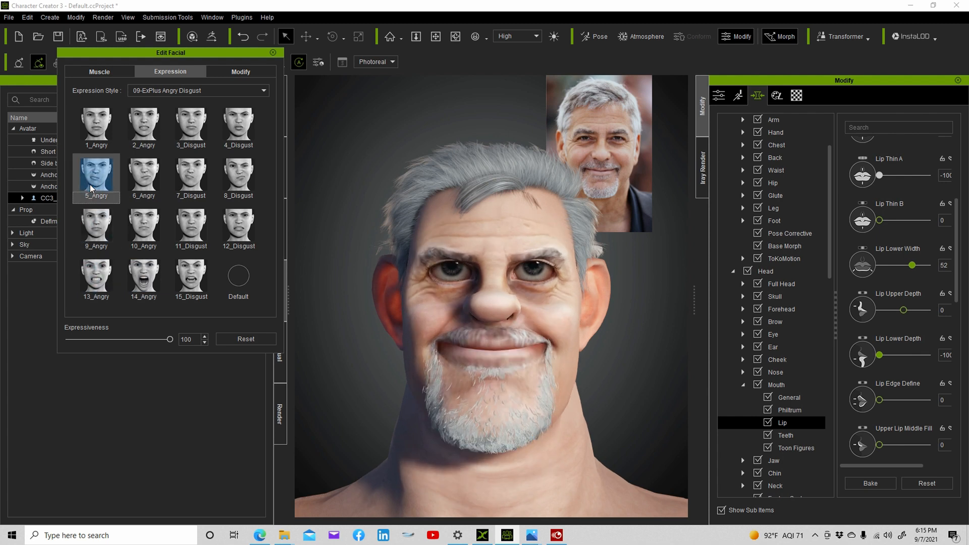
- Preview 6_Angry, 7_Disgust, 8_Disgust and the expressions from 4_Disgust back to 1_Angry, ending on 12_Disgust
{"action": "left_click", "coordinate": [155, 175]}
{"action": "left_click", "coordinate": [189, 178]}
{"action": "left_click", "coordinate": [238, 174]}
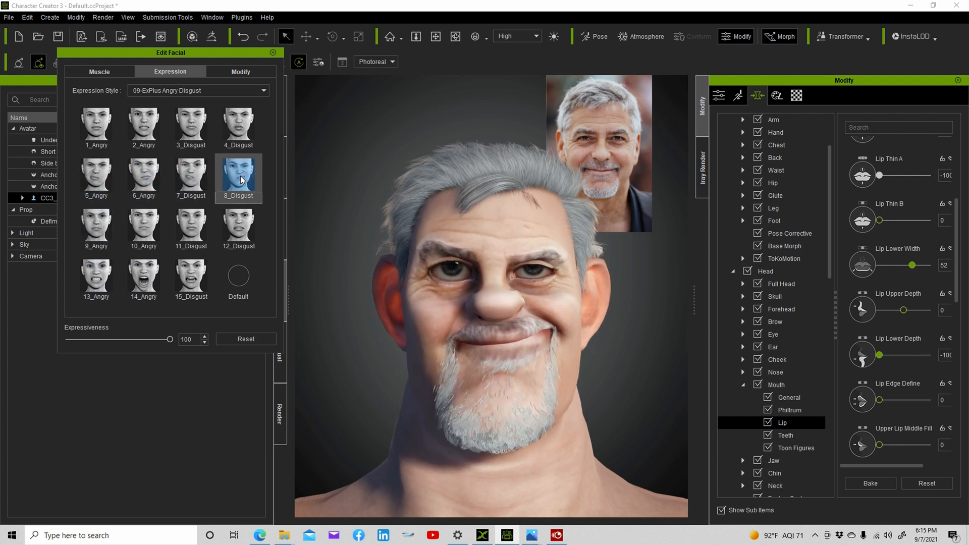
{"action": "left_click", "coordinate": [237, 125]}
{"action": "left_click", "coordinate": [190, 132]}
{"action": "left_click", "coordinate": [144, 127]}
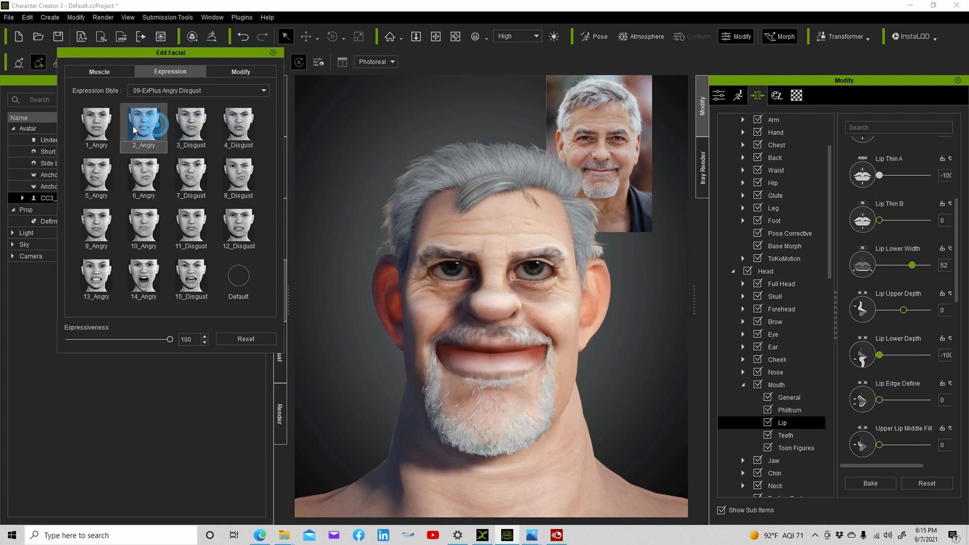
{"action": "left_click", "coordinate": [100, 137]}
{"action": "left_click", "coordinate": [237, 227]}
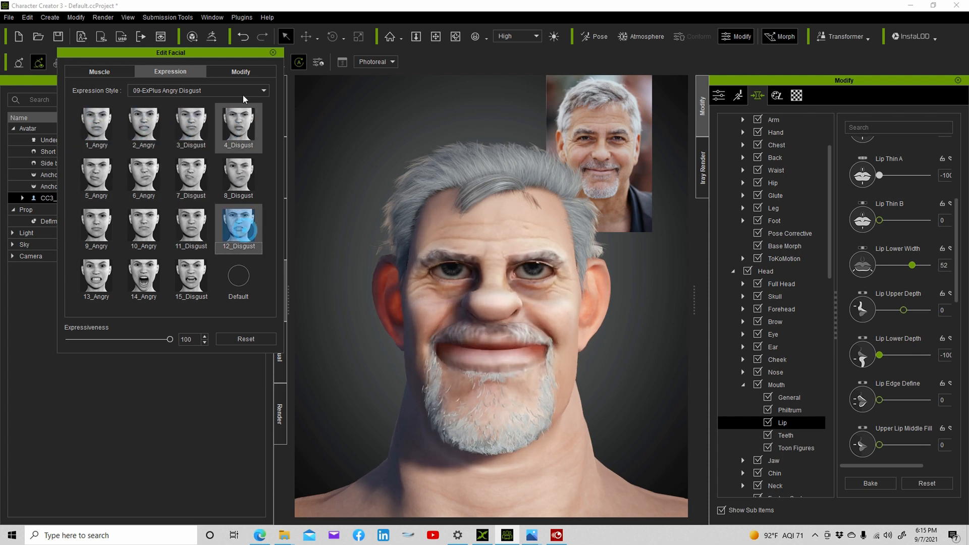
- Switch the expression style to 10-ExPlus Fear Surprise and preview the 14_Fear expression
{"action": "left_click", "coordinate": [197, 96]}
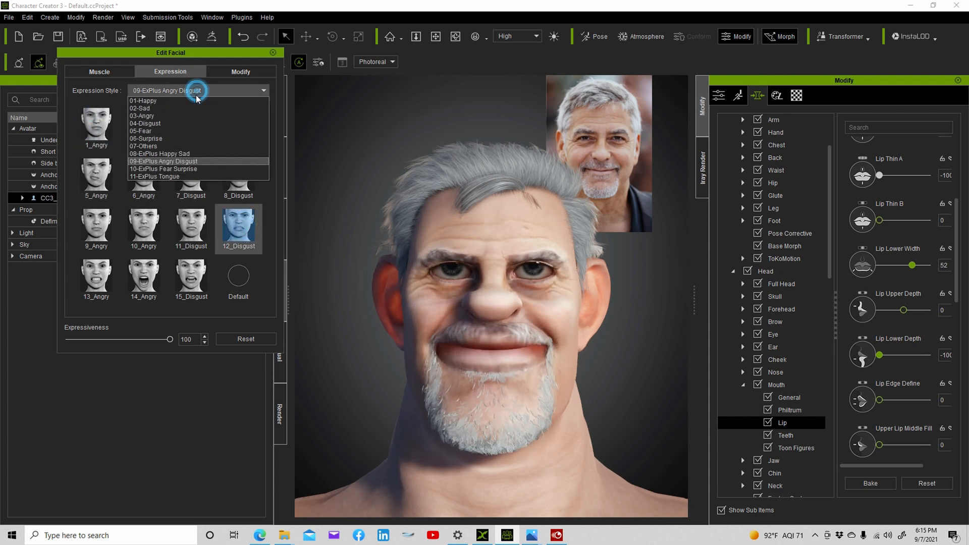
{"action": "left_click", "coordinate": [191, 169]}
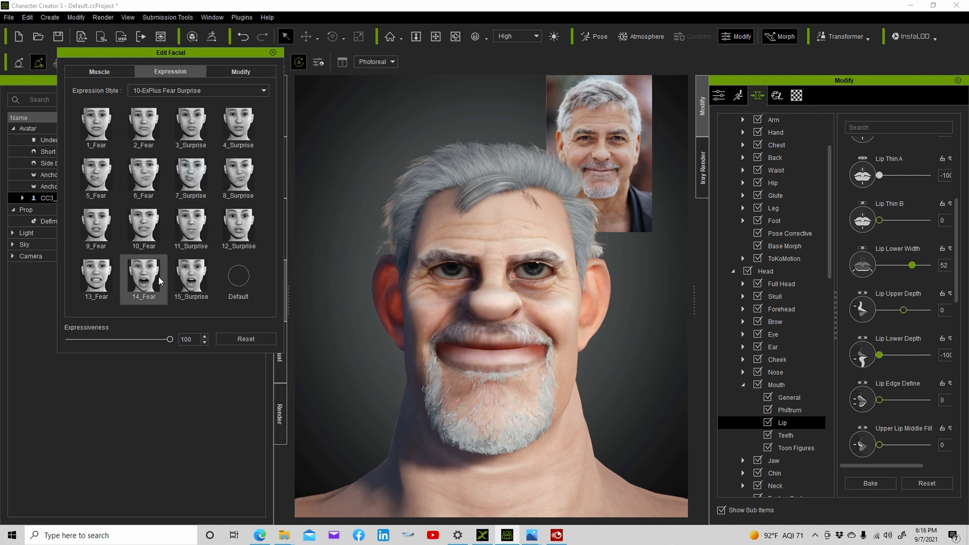
{"action": "left_click", "coordinate": [143, 278]}
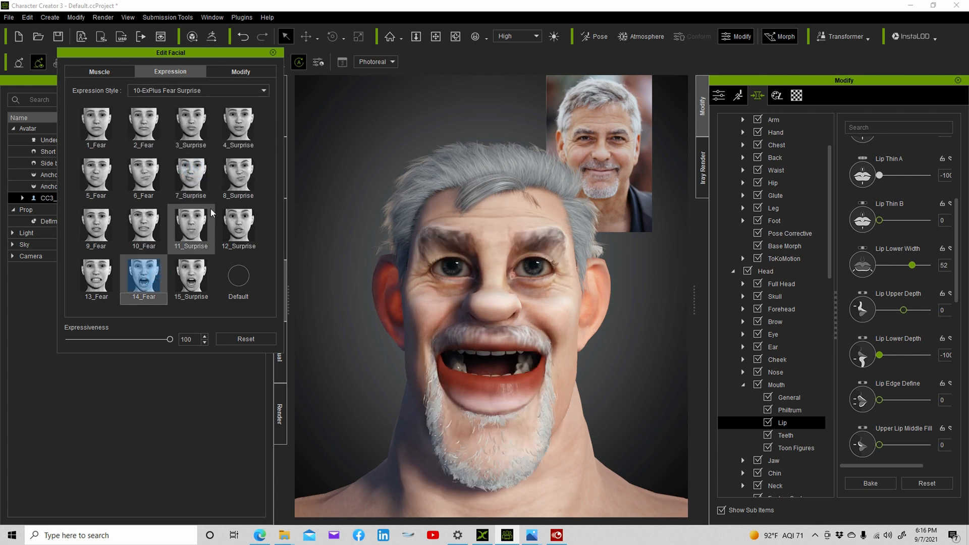
- Return to the 08-ExPlus Happy Sad expression style and apply the 14_Happy expression
{"action": "left_click", "coordinate": [211, 90]}
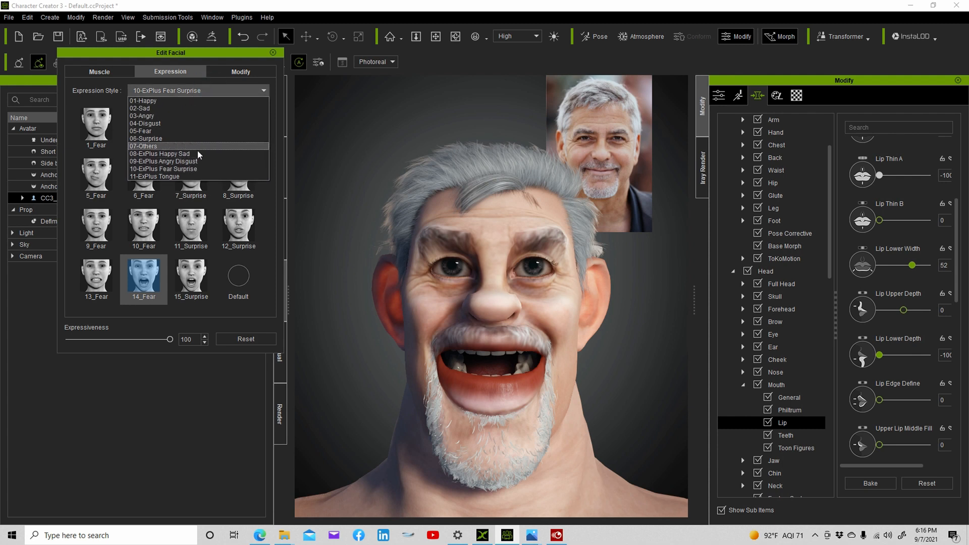
{"action": "left_click", "coordinate": [198, 153]}
{"action": "left_click", "coordinate": [144, 284]}
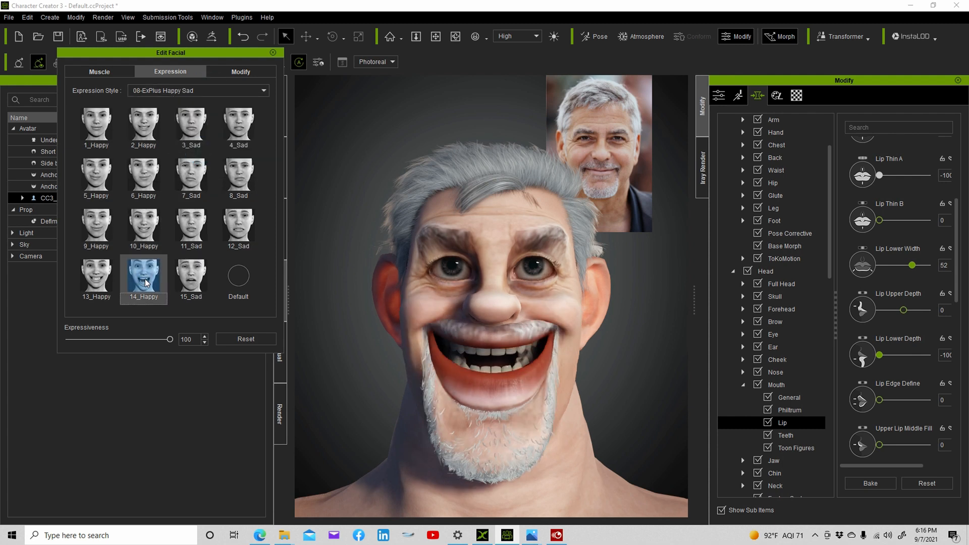
- Preview the 15_Sad, 11_Sad, 10_Happy, 6_Happy and 7_Sad expressions, then reset the face to Default
{"action": "left_click", "coordinate": [188, 281]}
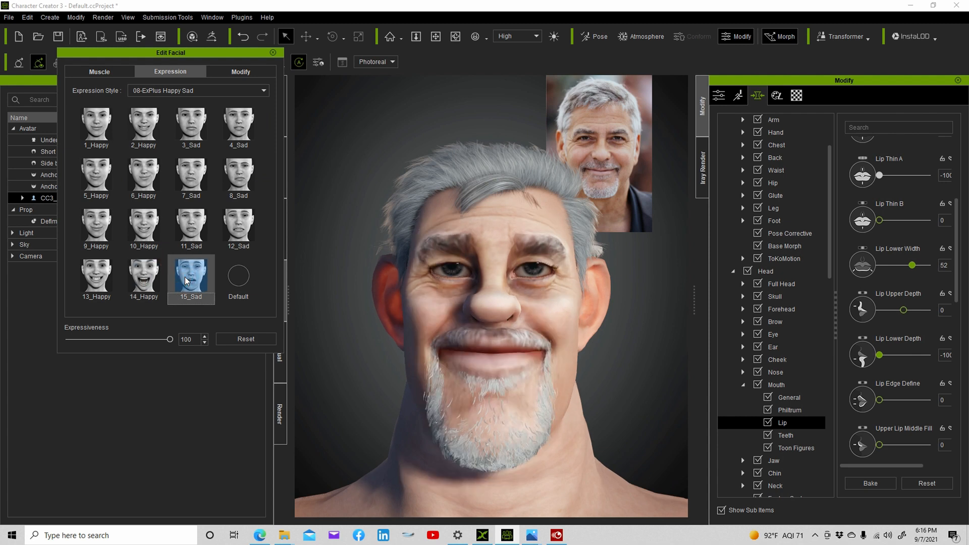
{"action": "left_click", "coordinate": [189, 231]}
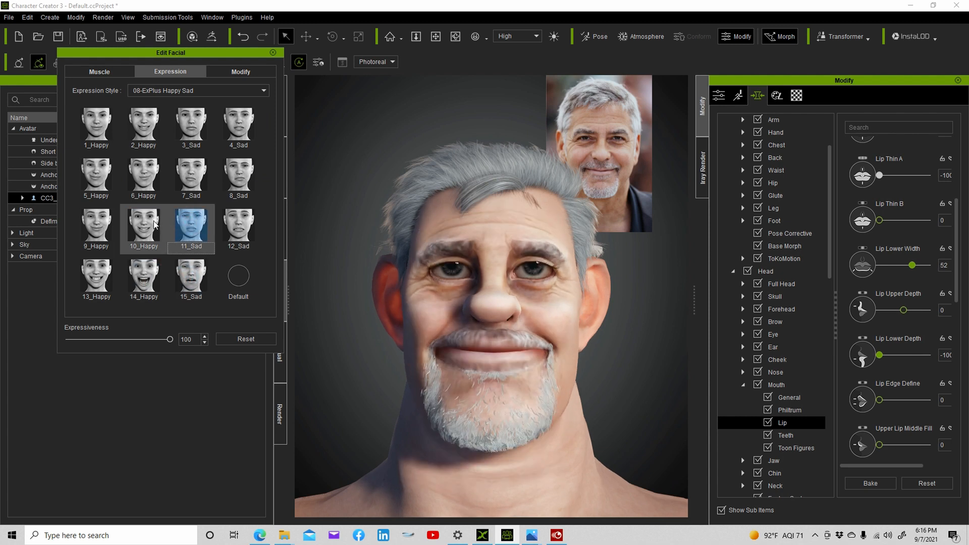
{"action": "left_click", "coordinate": [157, 225]}
{"action": "left_click", "coordinate": [142, 191]}
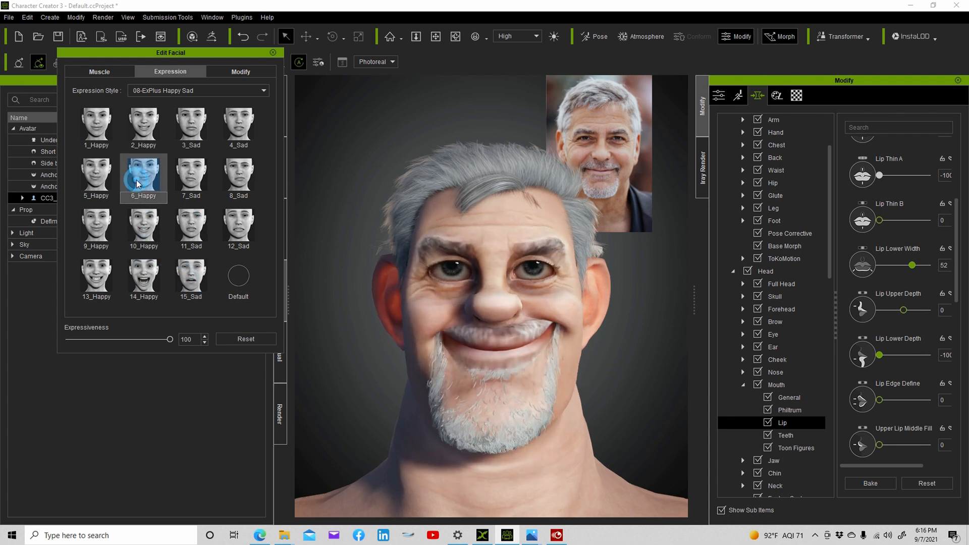
{"action": "left_click", "coordinate": [191, 174]}
{"action": "left_click", "coordinate": [237, 279]}
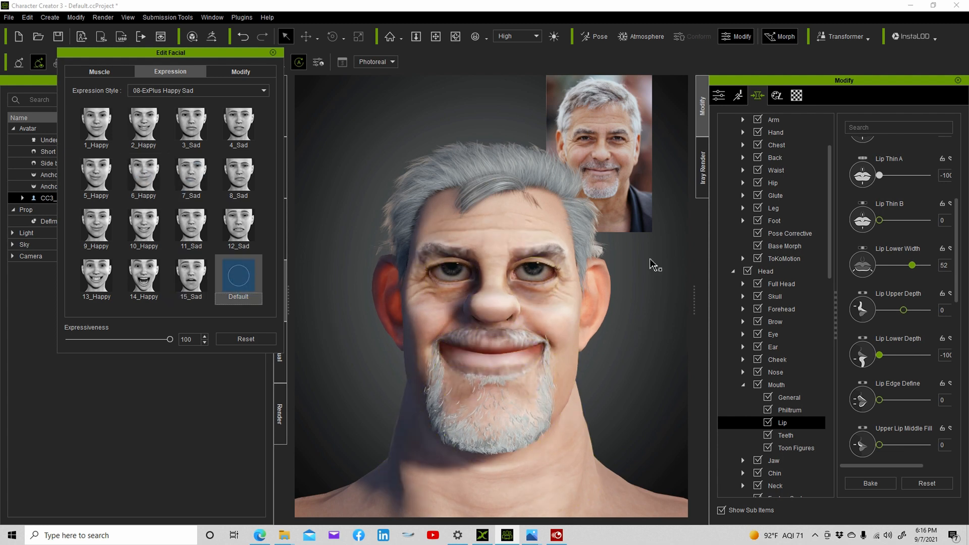
- Close the facial editor and check the avatar's eye display and open-mouth display
{"action": "left_click", "coordinate": [719, 96]}
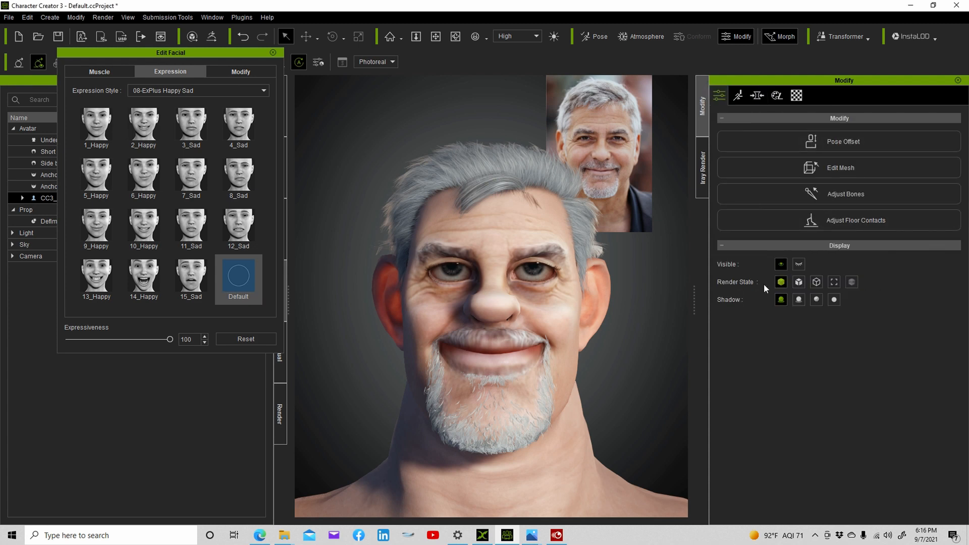
{"action": "left_click", "coordinate": [782, 266]}
{"action": "left_click", "coordinate": [277, 52]}
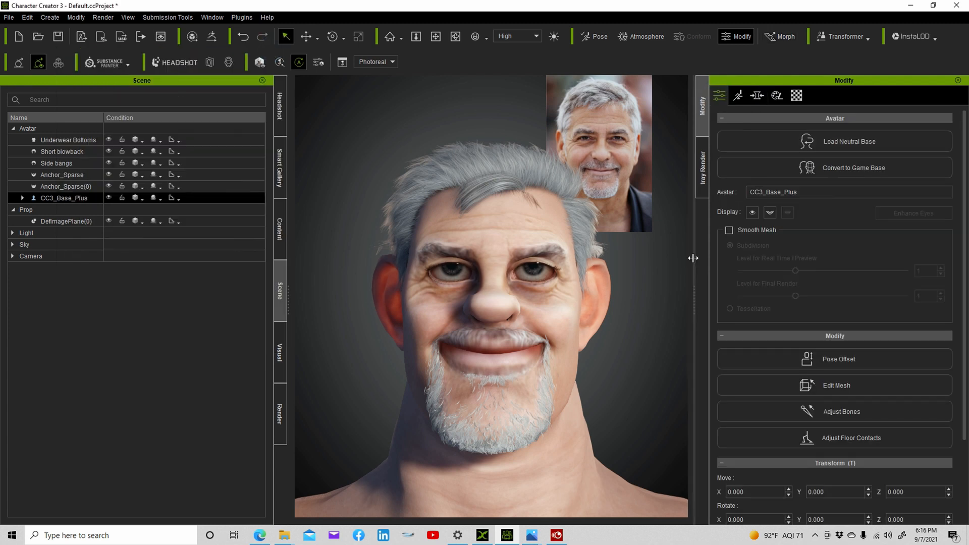
{"action": "left_click", "coordinate": [751, 212]}
{"action": "left_click", "coordinate": [752, 213]}
{"action": "left_click", "coordinate": [768, 214]}
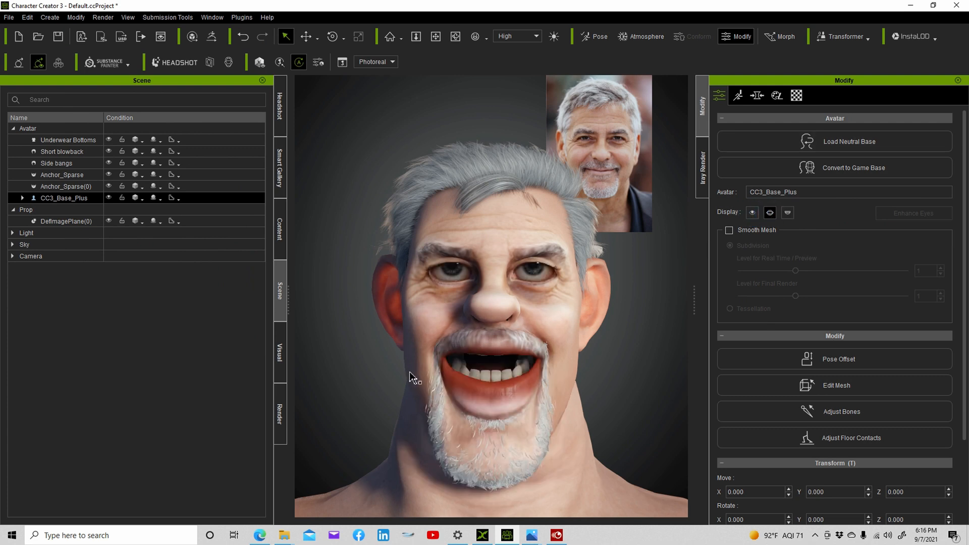
- Reopen the facial editor, preview 10_Happy, and apply 13_Happy from the 08-ExPlus Happy Sad expression style
{"action": "left_click", "coordinate": [757, 95]}
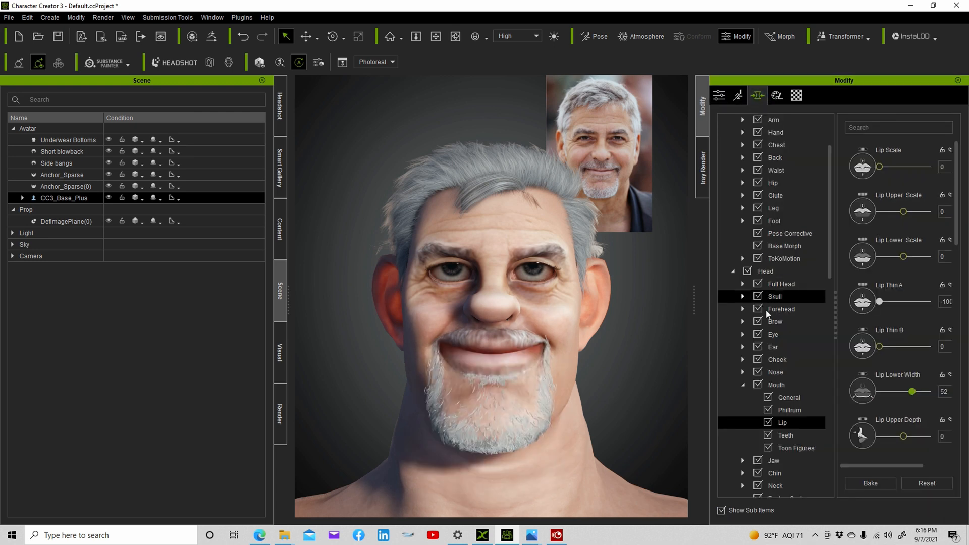
{"action": "left_click", "coordinate": [738, 94]}
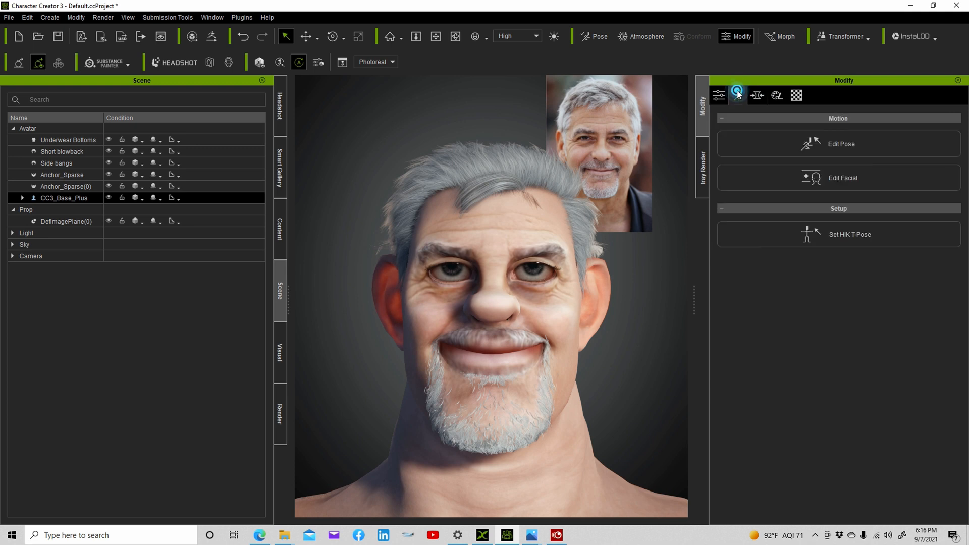
{"action": "left_click", "coordinate": [813, 176]}
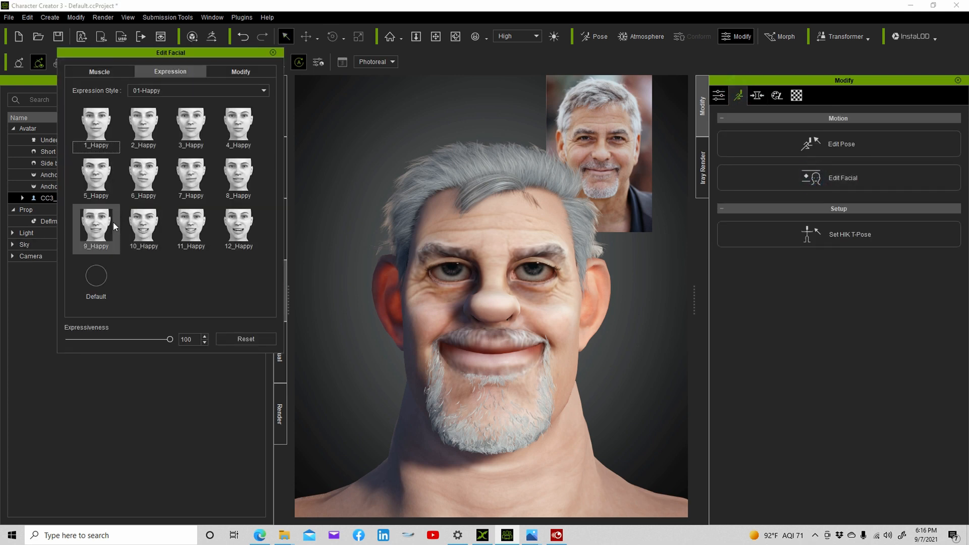
{"action": "left_click", "coordinate": [145, 233]}
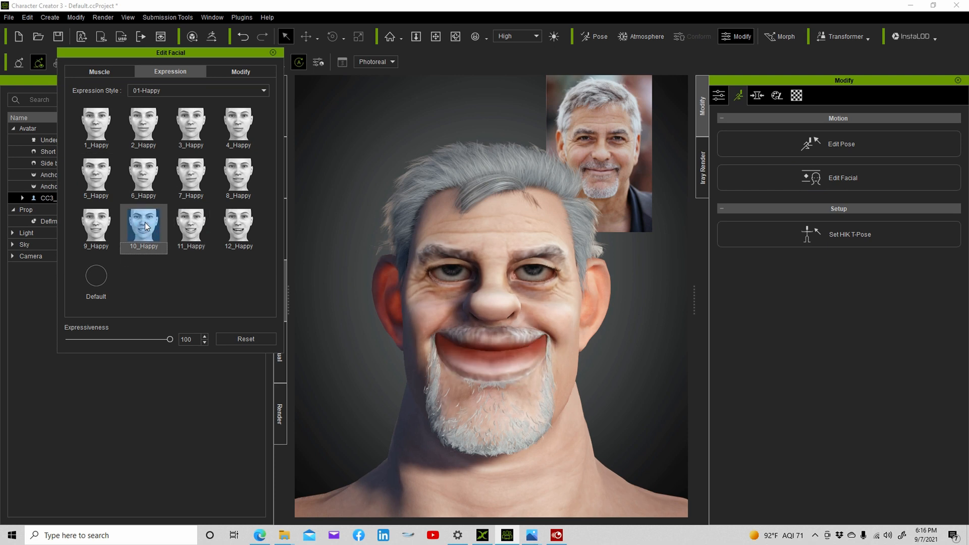
{"action": "left_click", "coordinate": [182, 91]}
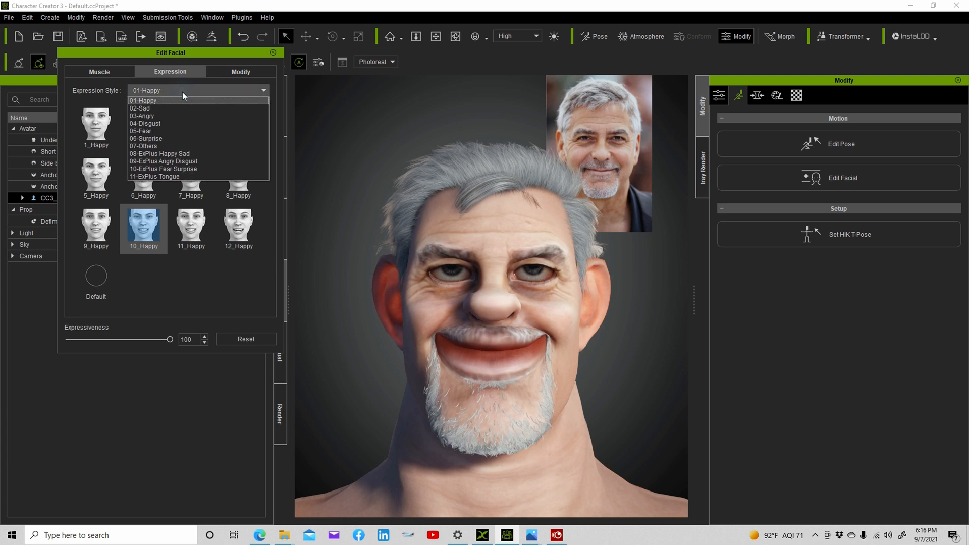
{"action": "left_click", "coordinate": [191, 155]}
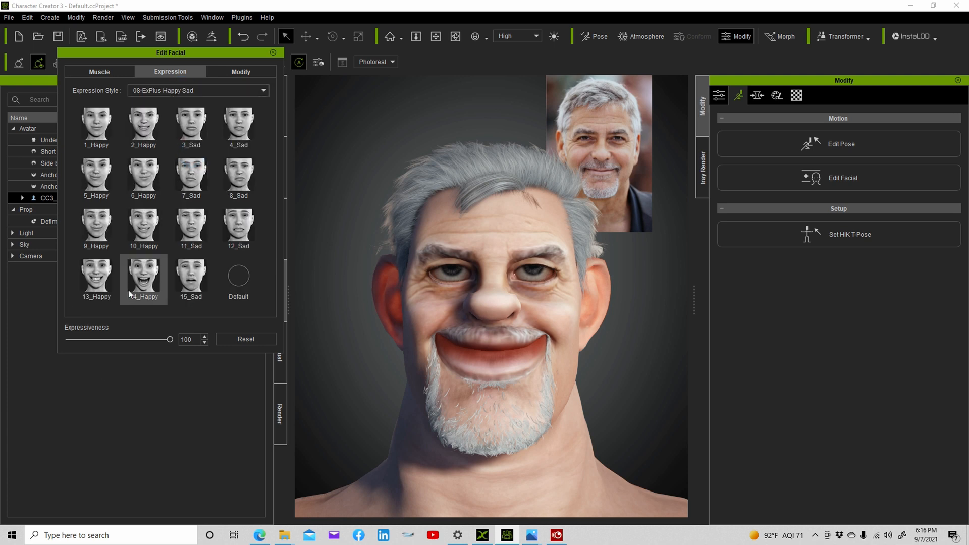
{"action": "left_click", "coordinate": [102, 281]}
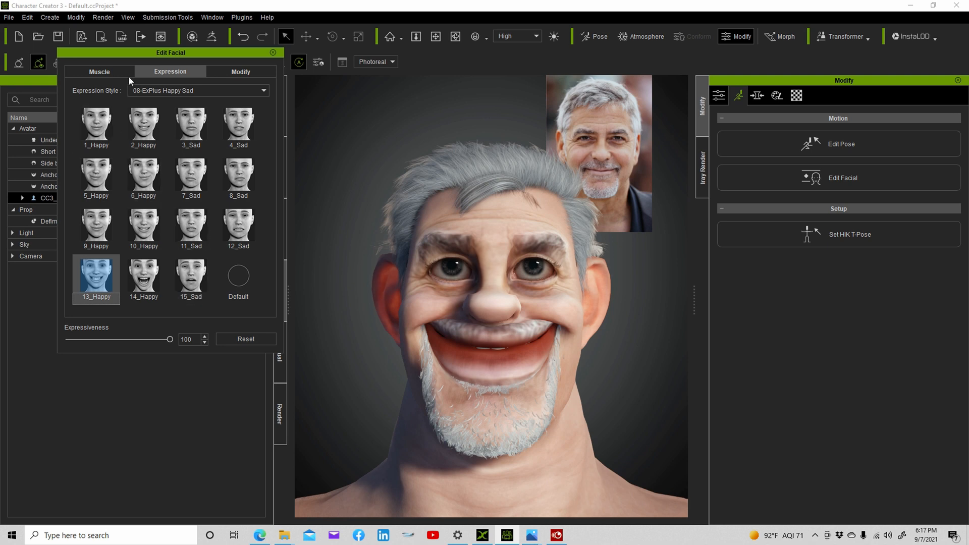
- Try to pull the lower lip down on the 13_Happy expression with the facial muscle controls to expose the teeth
{"action": "left_click", "coordinate": [110, 74]}
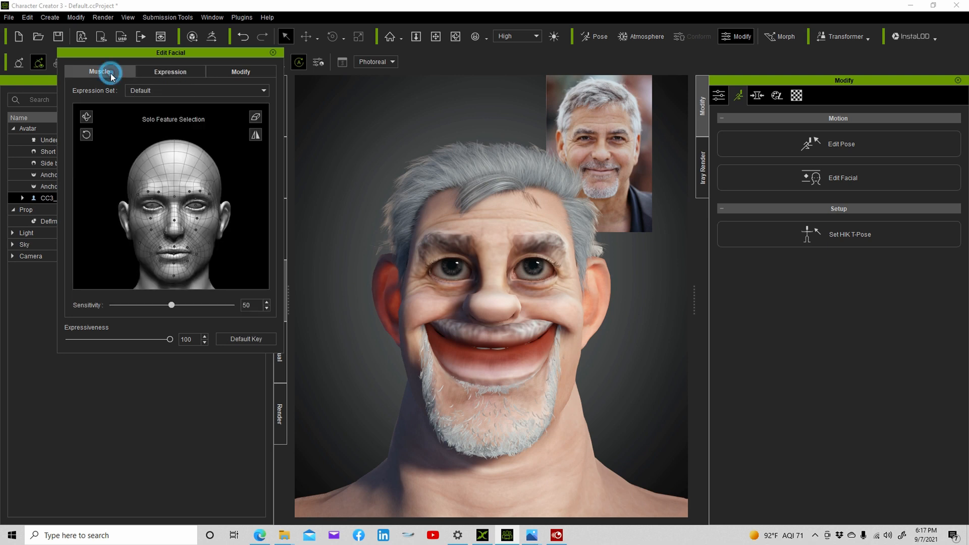
{"action": "left_click_drag", "start_coordinate": [178, 263], "coordinate": [246, 331]}
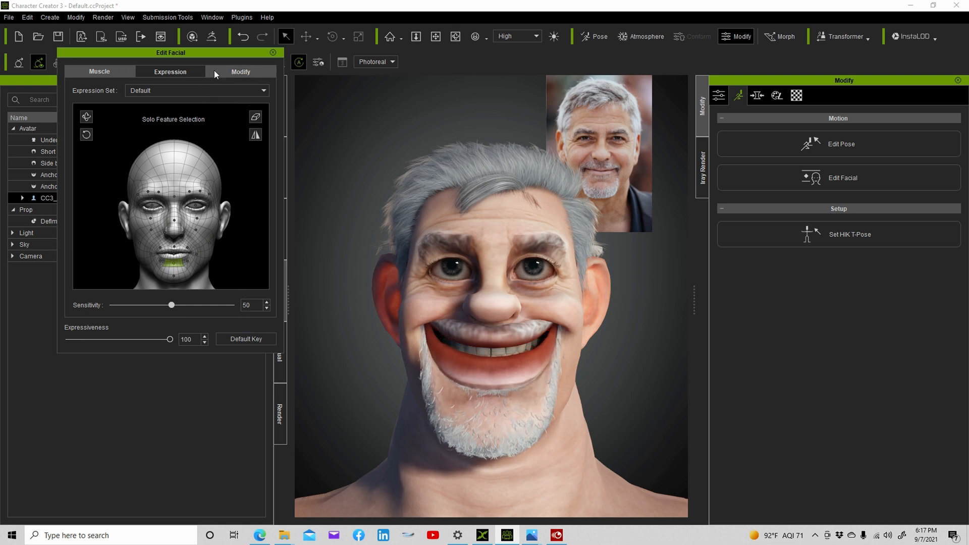
{"action": "left_click", "coordinate": [170, 72]}
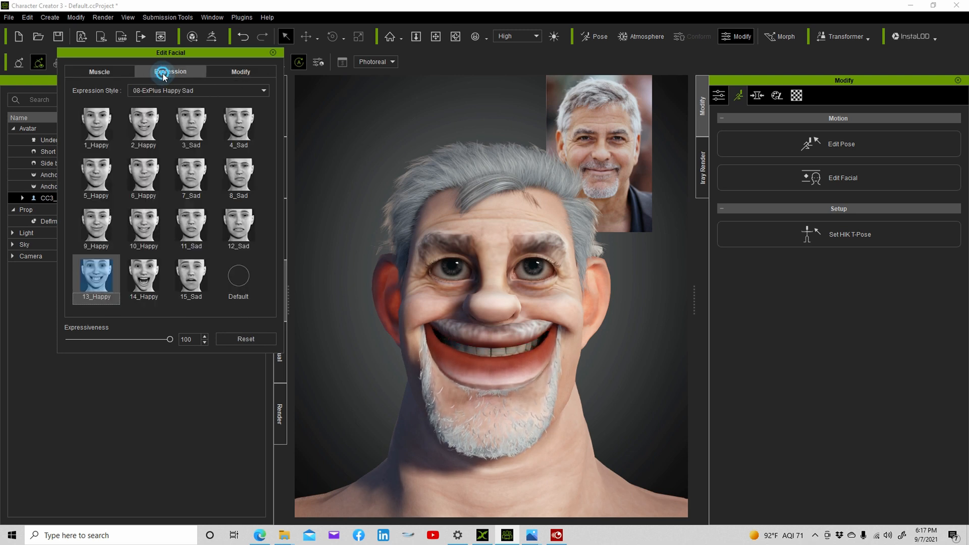
- Reset the face and preview the 13_Happy, 14_Happy and 15_Sad expressions, repeating 14_Happy before returning to Default
{"action": "left_click", "coordinate": [238, 286]}
{"action": "left_click", "coordinate": [100, 277]}
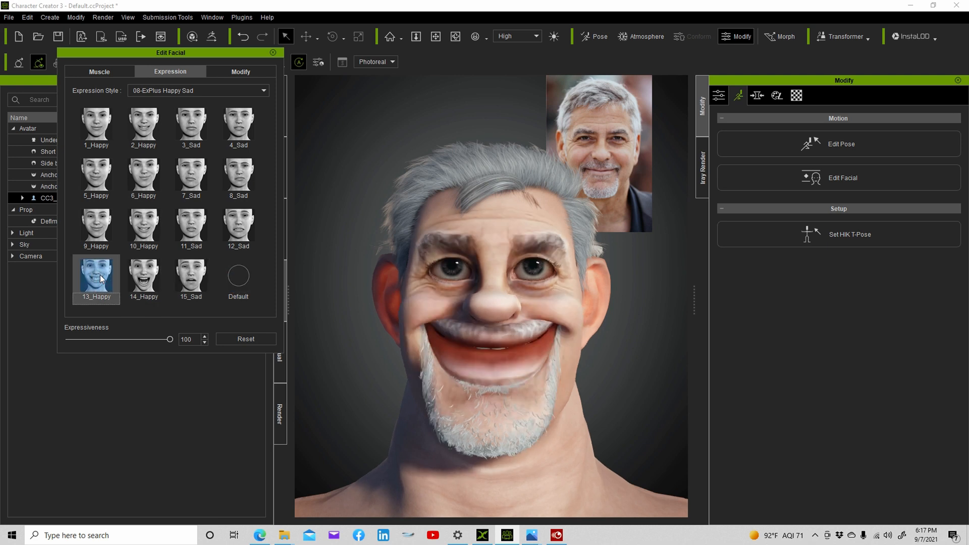
{"action": "left_click", "coordinate": [137, 271]}
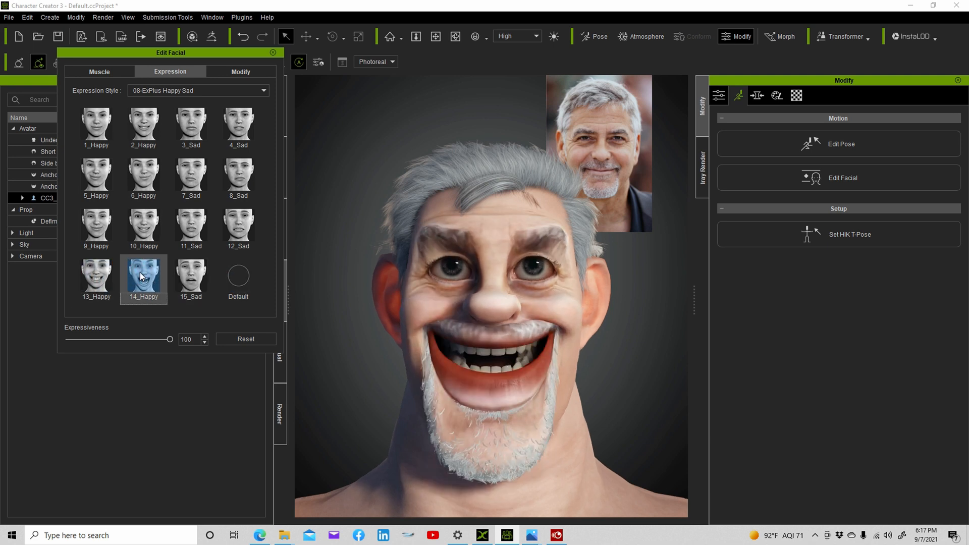
{"action": "left_click", "coordinate": [191, 280]}
{"action": "left_click", "coordinate": [141, 275]}
{"action": "left_click", "coordinate": [239, 278]}
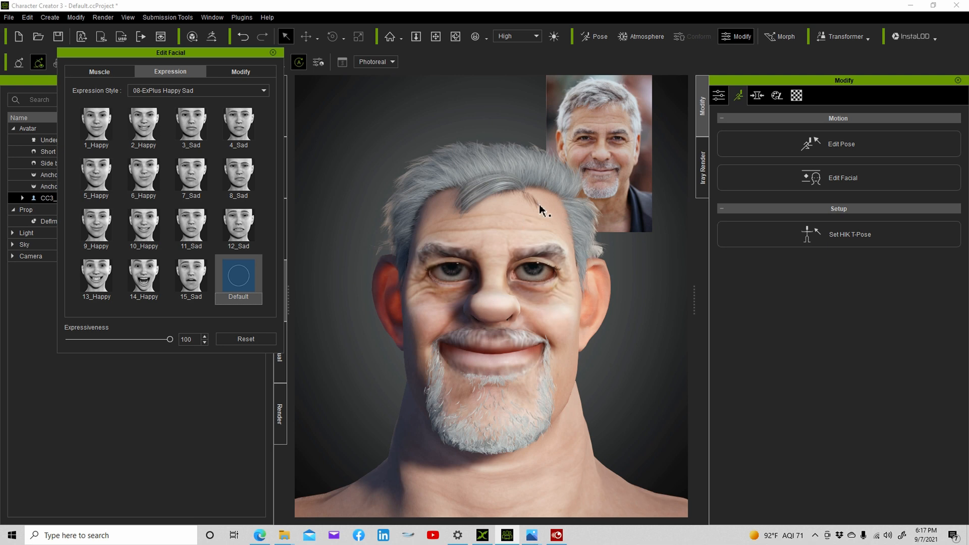
- Close the facial editor, then slim and shorten the neck by morphing it directly on the model
{"action": "left_click", "coordinate": [719, 95]}
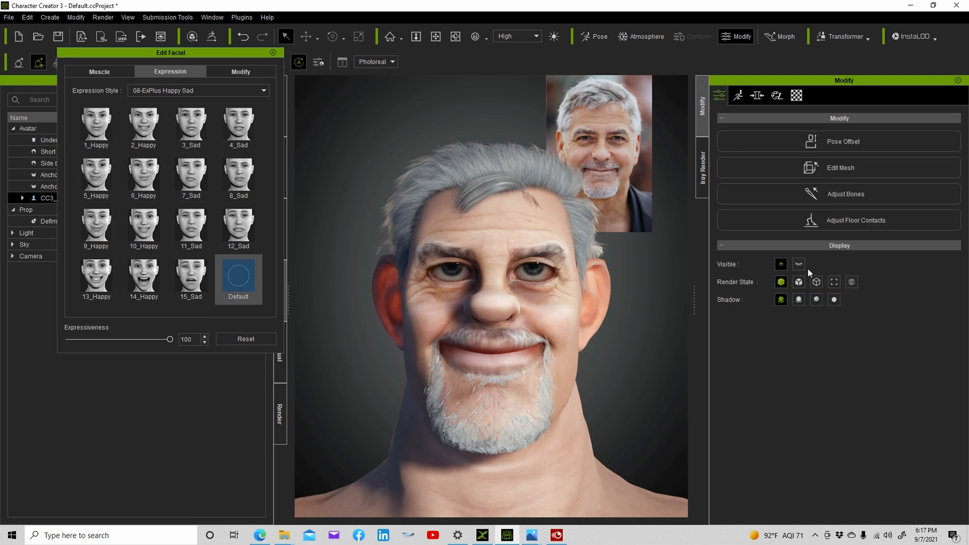
{"action": "left_click", "coordinate": [779, 263]}
{"action": "left_click", "coordinate": [273, 53]}
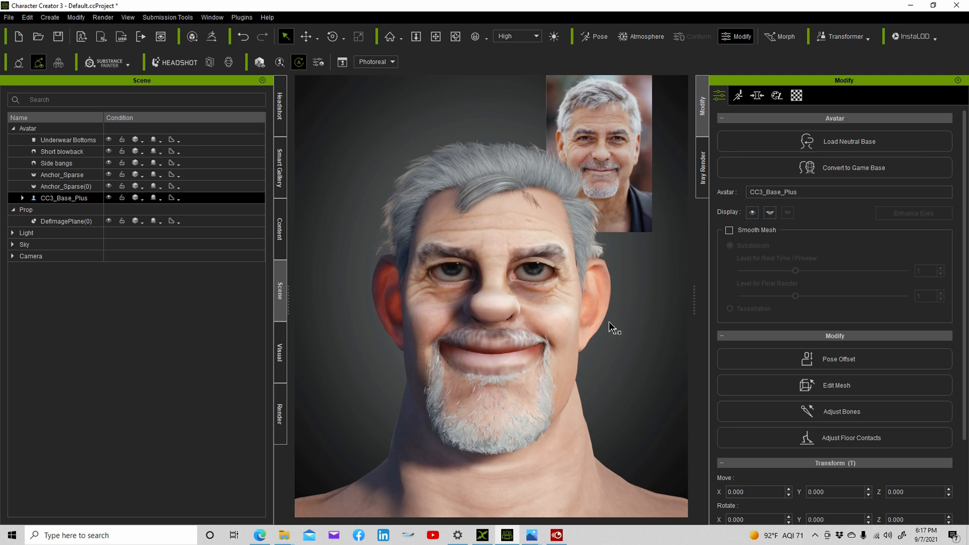
{"action": "scroll", "coordinate": [563, 415], "scroll_direction": "down", "scroll_amount": 1}
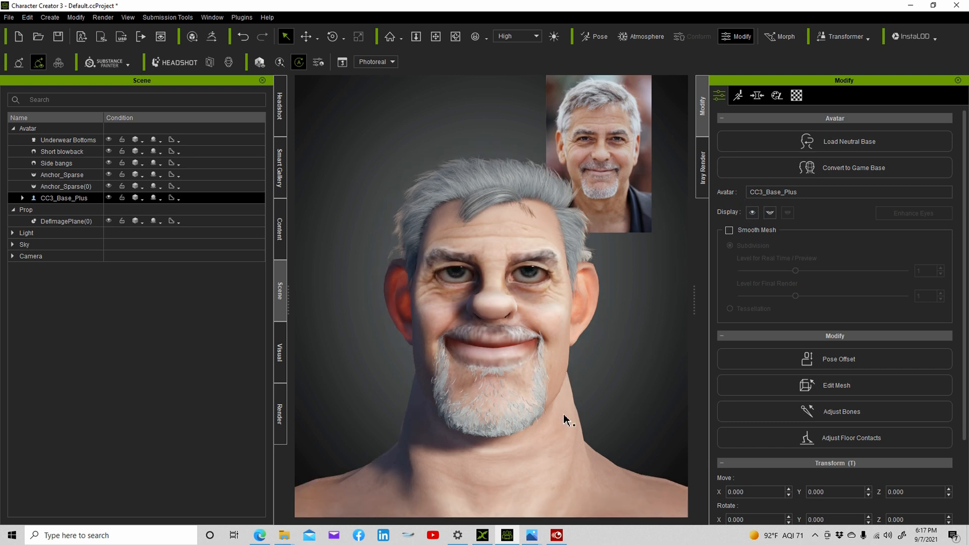
{"action": "scroll", "coordinate": [556, 409], "scroll_direction": "down", "scroll_amount": 3}
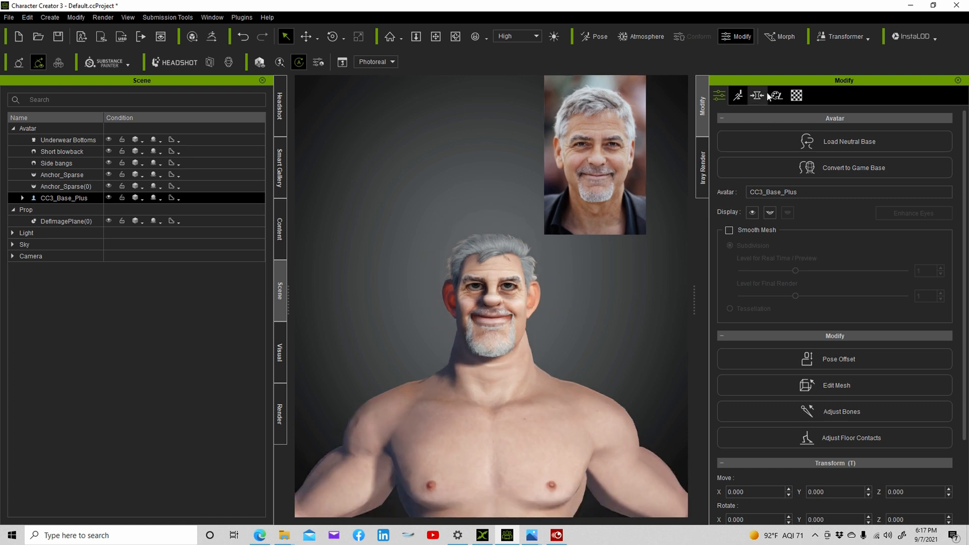
{"action": "left_click", "coordinate": [784, 38]}
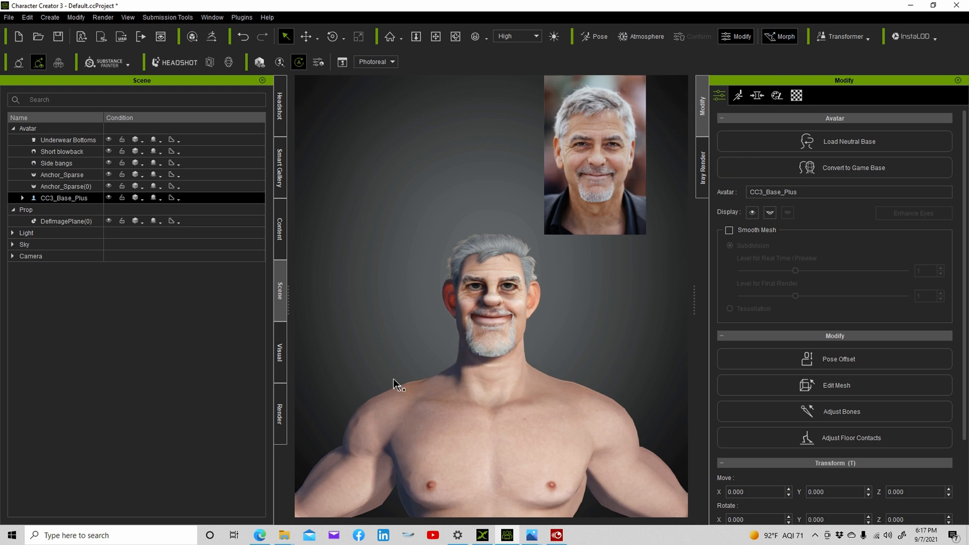
{"action": "left_click_drag", "start_coordinate": [524, 375], "coordinate": [555, 378]}
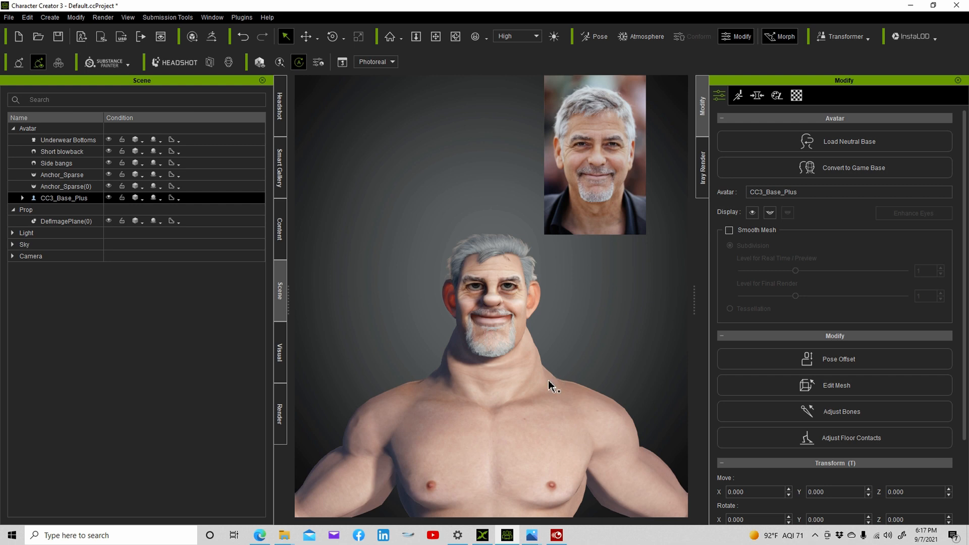
{"action": "left_click_drag", "start_coordinate": [532, 412], "coordinate": [482, 417]}
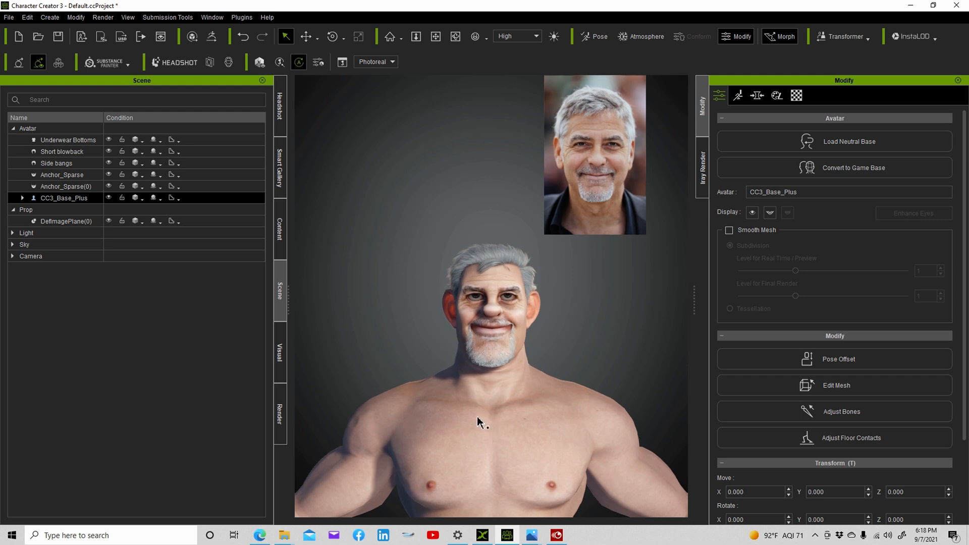
{"action": "left_click_drag", "start_coordinate": [479, 420], "coordinate": [504, 433]}
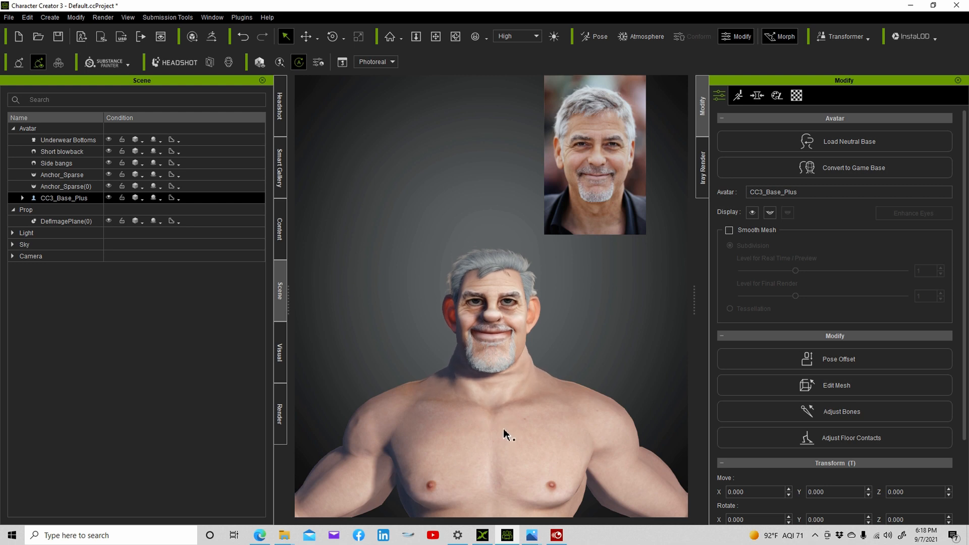
{"action": "left_click", "coordinate": [577, 307]}
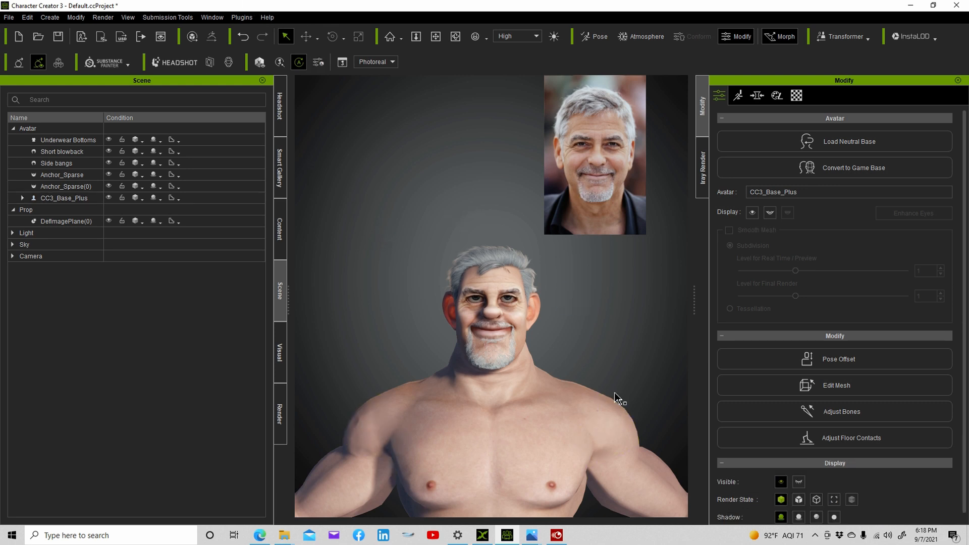
- Reopen the facial editor and preview the 13_Happy and 14_Happy expressions from the 08-ExPlus Happy Sad style
{"action": "scroll", "coordinate": [615, 397], "scroll_direction": "down", "scroll_amount": 3}
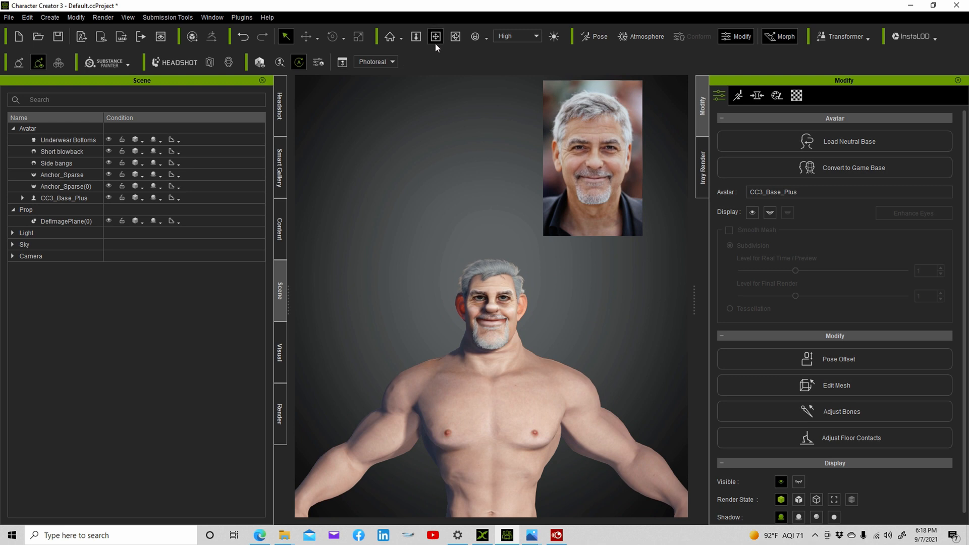
{"action": "left_click", "coordinate": [435, 41]}
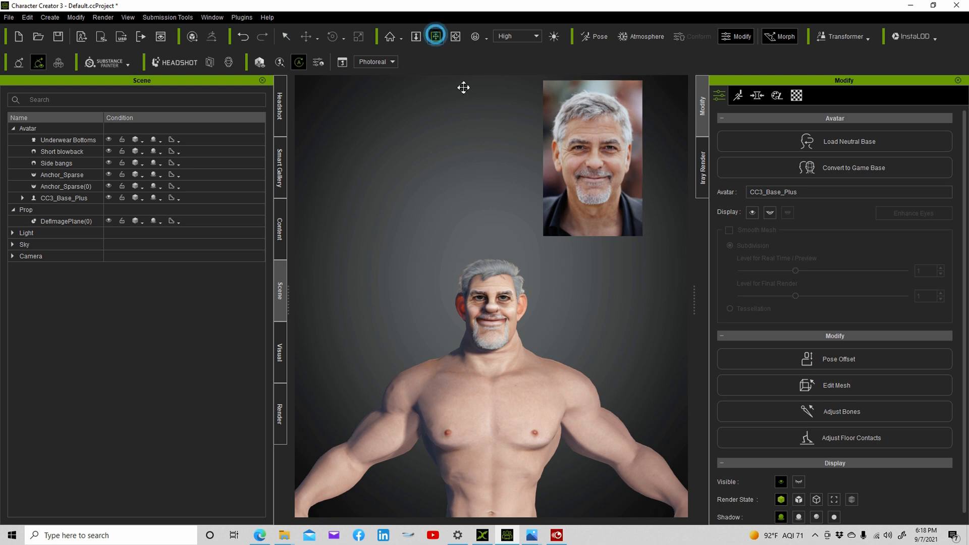
{"action": "left_click_drag", "start_coordinate": [510, 471], "coordinate": [550, 415]}
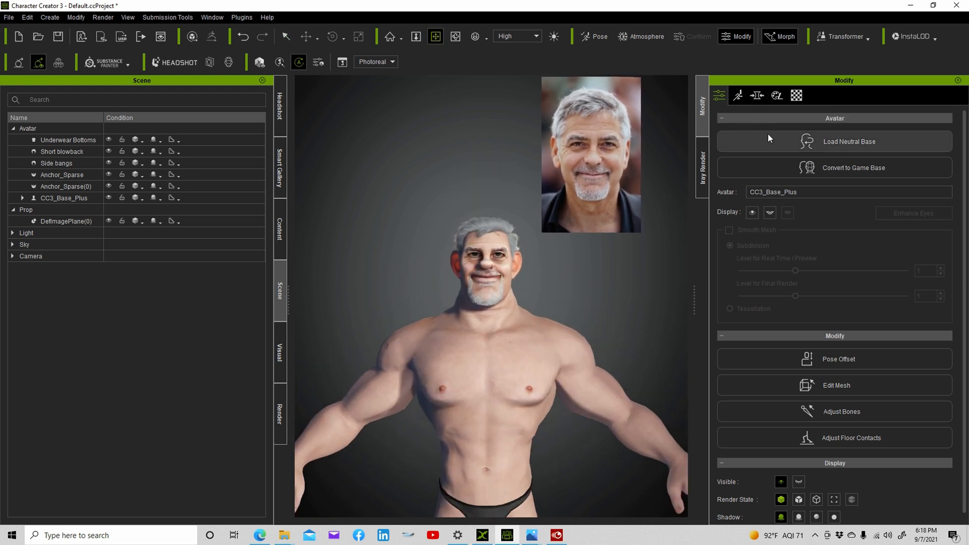
{"action": "left_click", "coordinate": [756, 95]}
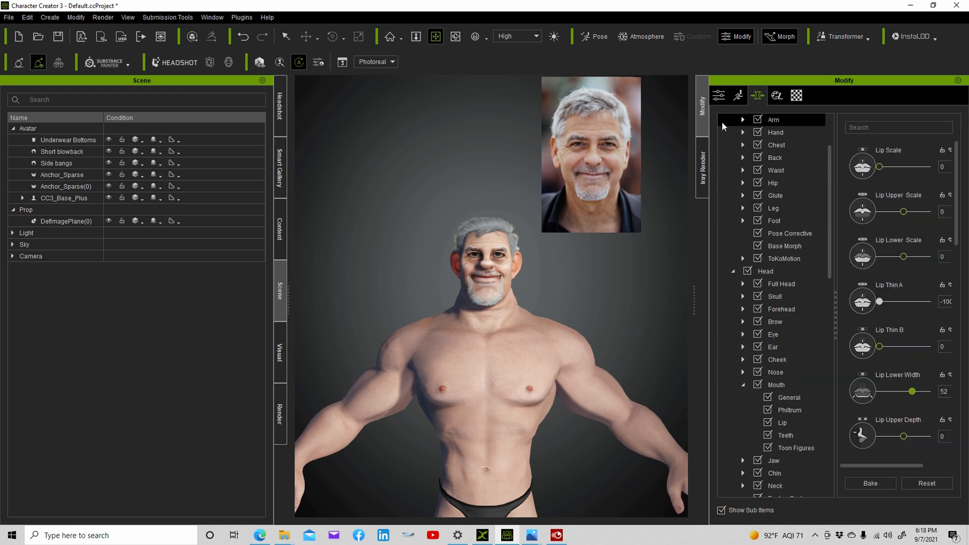
{"action": "left_click", "coordinate": [737, 95]}
{"action": "left_click", "coordinate": [782, 179]}
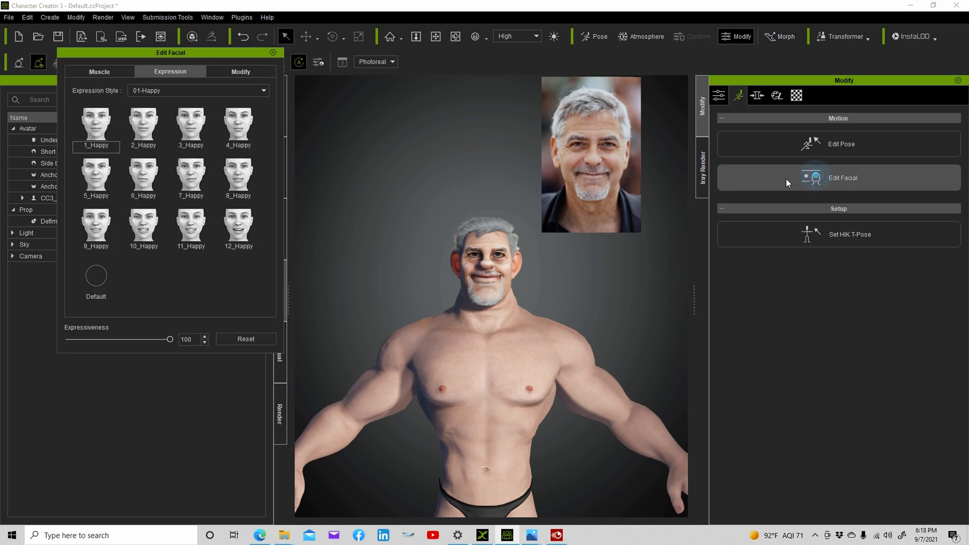
{"action": "left_click", "coordinate": [180, 93]}
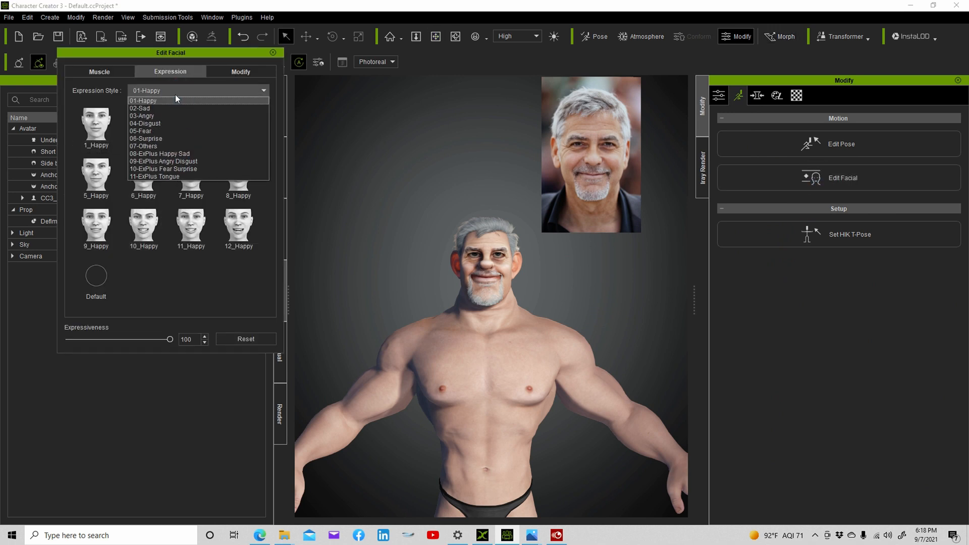
{"action": "left_click", "coordinate": [158, 153]}
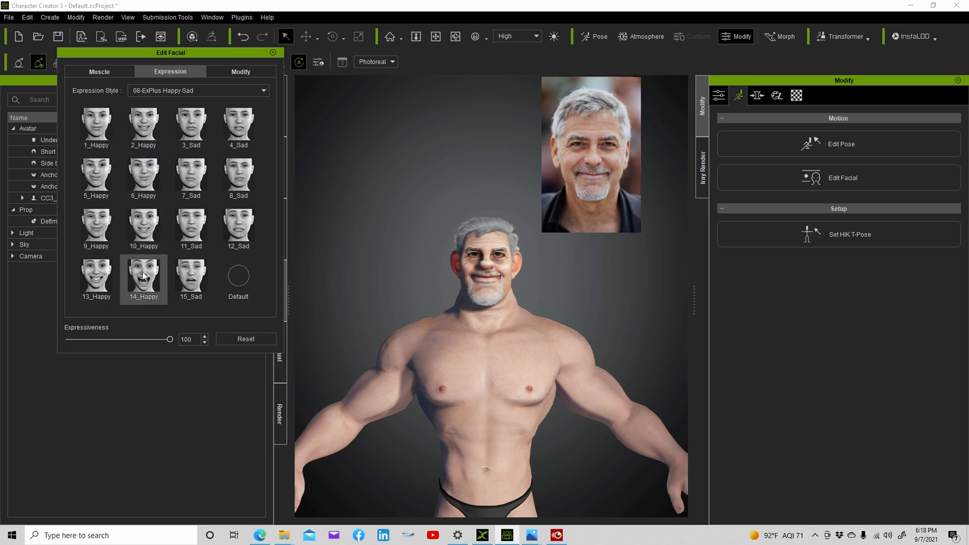
{"action": "left_click", "coordinate": [91, 280]}
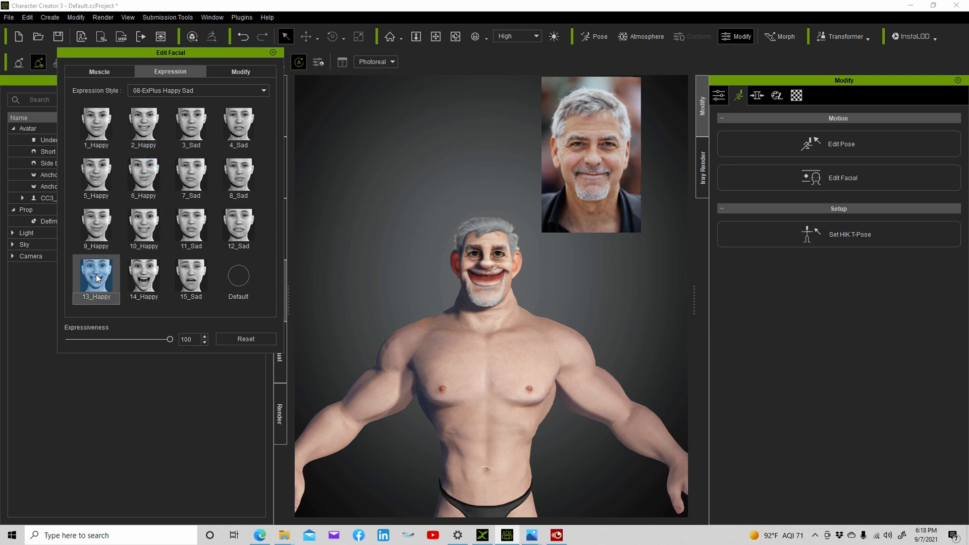
{"action": "left_click", "coordinate": [144, 279]}
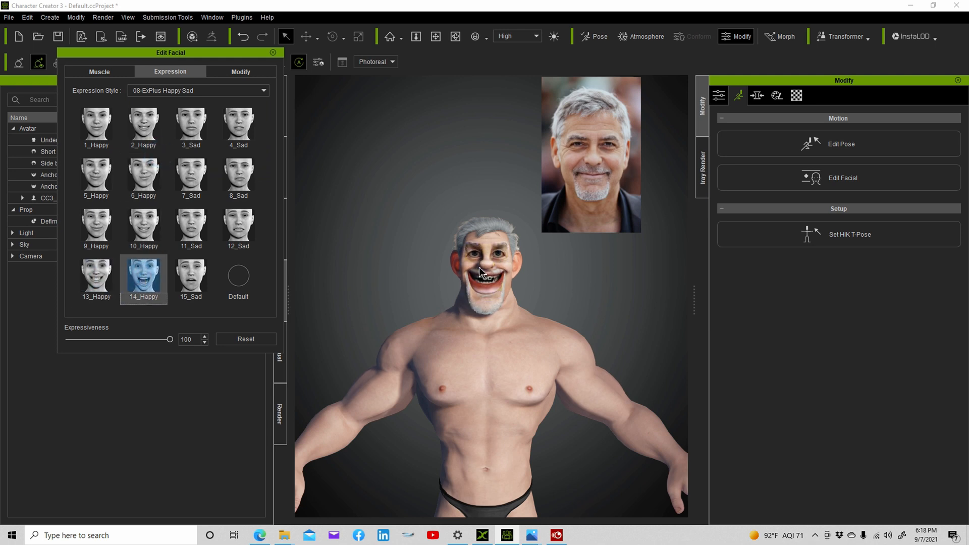
- Lower the upper teeth by setting the Teeth Upper Height morph to -53
{"action": "scroll", "coordinate": [480, 273], "scroll_direction": "up", "scroll_amount": 5}
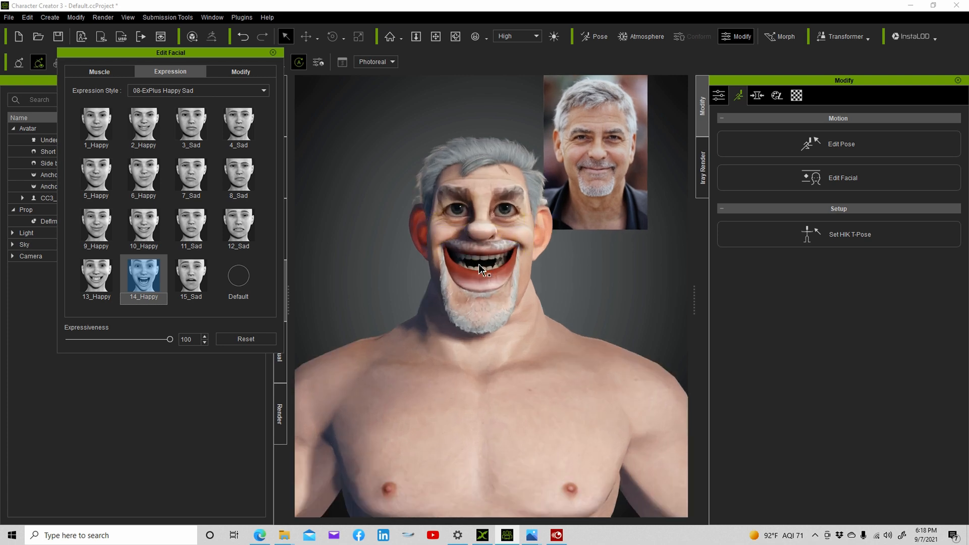
{"action": "left_click", "coordinate": [757, 96]}
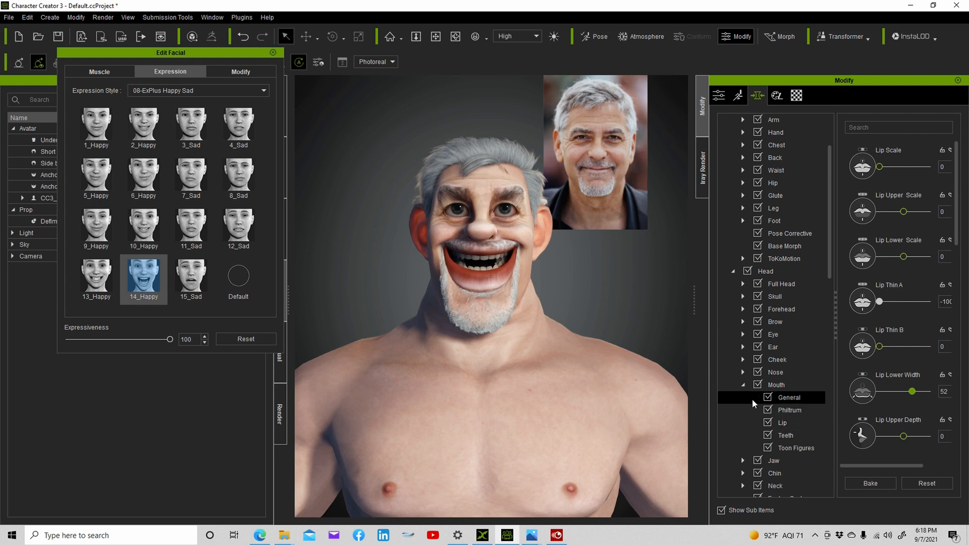
{"action": "left_click", "coordinate": [784, 436]}
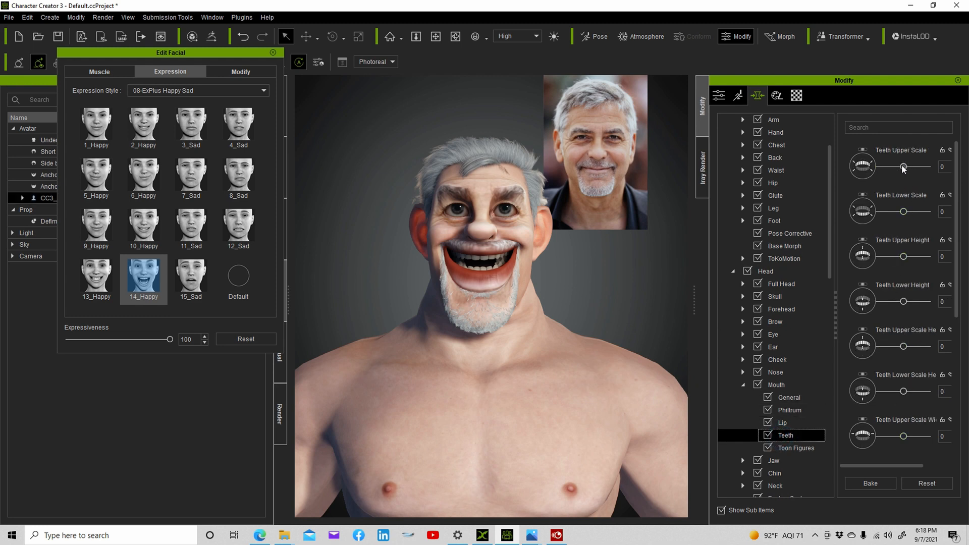
{"action": "left_click", "coordinate": [902, 257]}
{"action": "left_click_drag", "start_coordinate": [902, 256], "coordinate": [889, 258]}
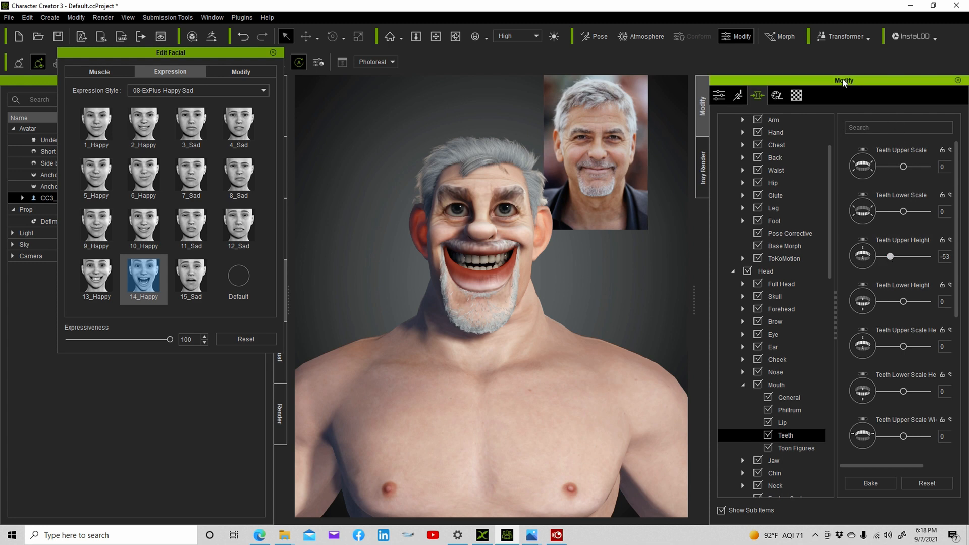
- Close the facial editor and whiten the Std_Upper_Teeth and Std_Lower_Teeth materials by setting their base color brightness to 32
{"action": "left_click", "coordinate": [797, 96]}
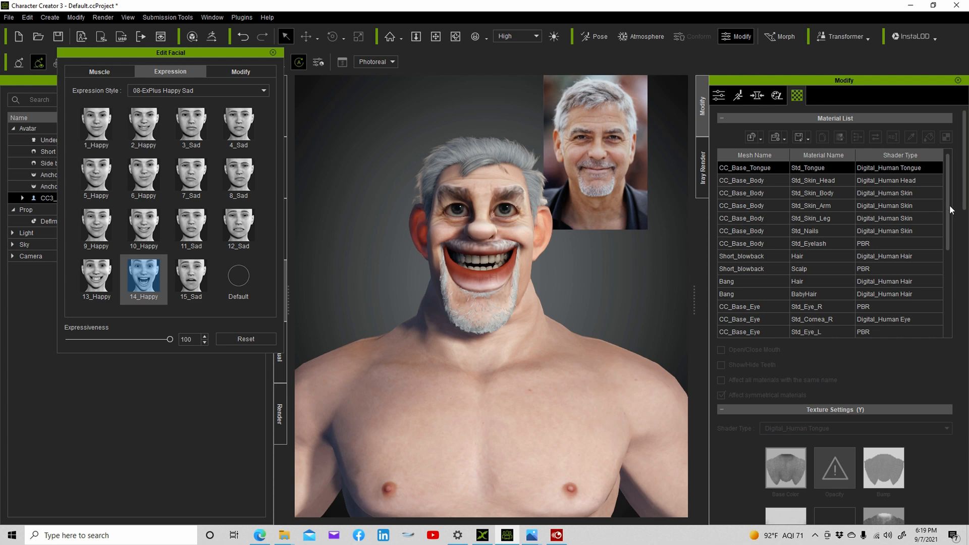
{"action": "left_click", "coordinate": [947, 242]}
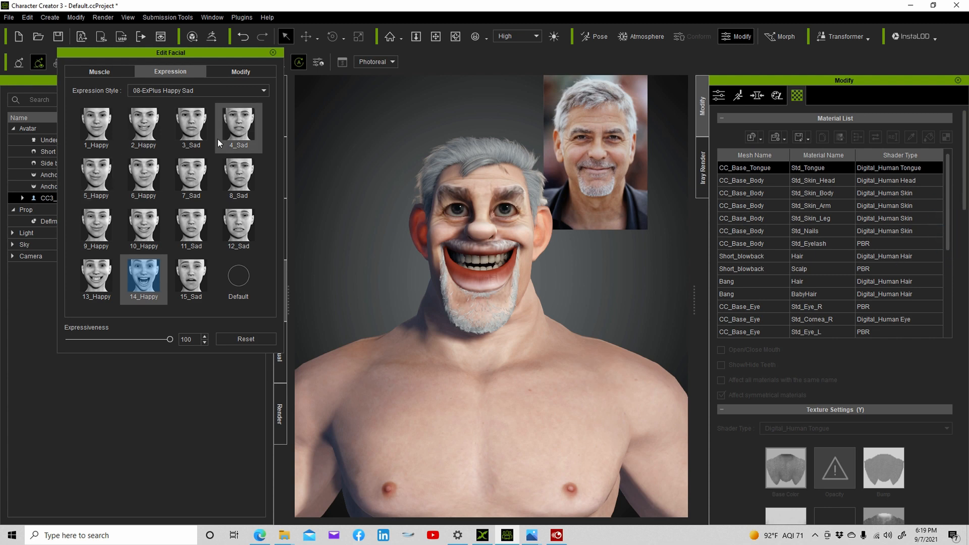
{"action": "left_click", "coordinate": [273, 53]}
{"action": "left_click_drag", "start_coordinate": [947, 202], "coordinate": [948, 234]}
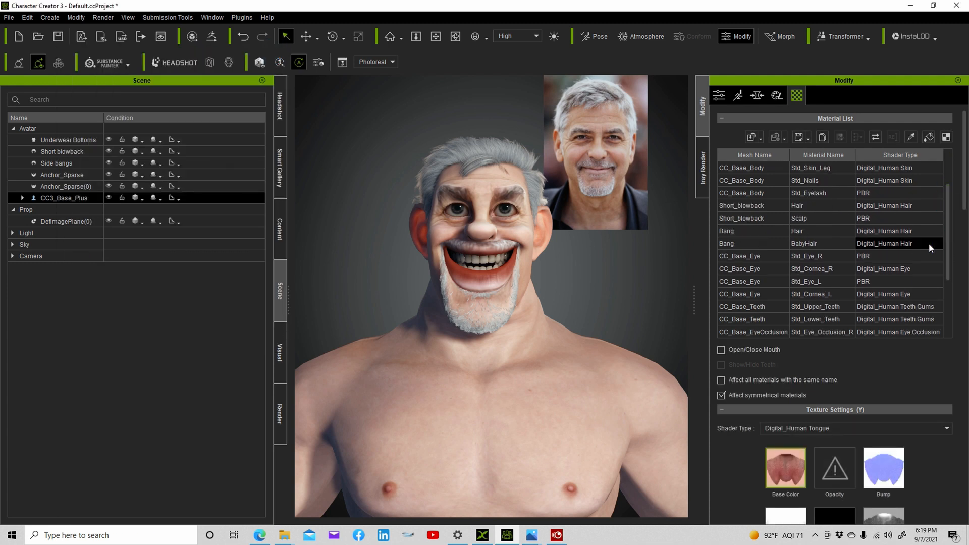
{"action": "left_click", "coordinate": [814, 306]}
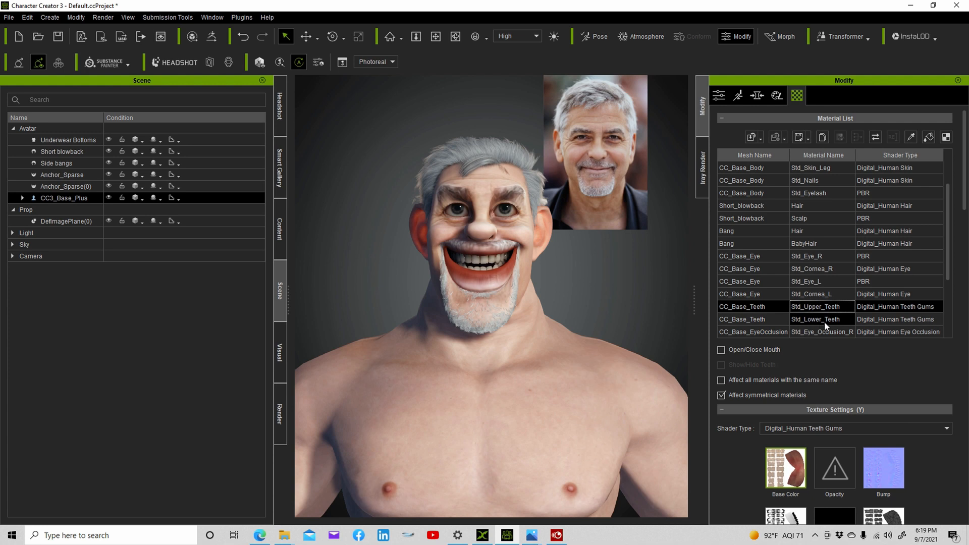
{"action": "left_click", "coordinate": [820, 320], "text": "ctrl"}
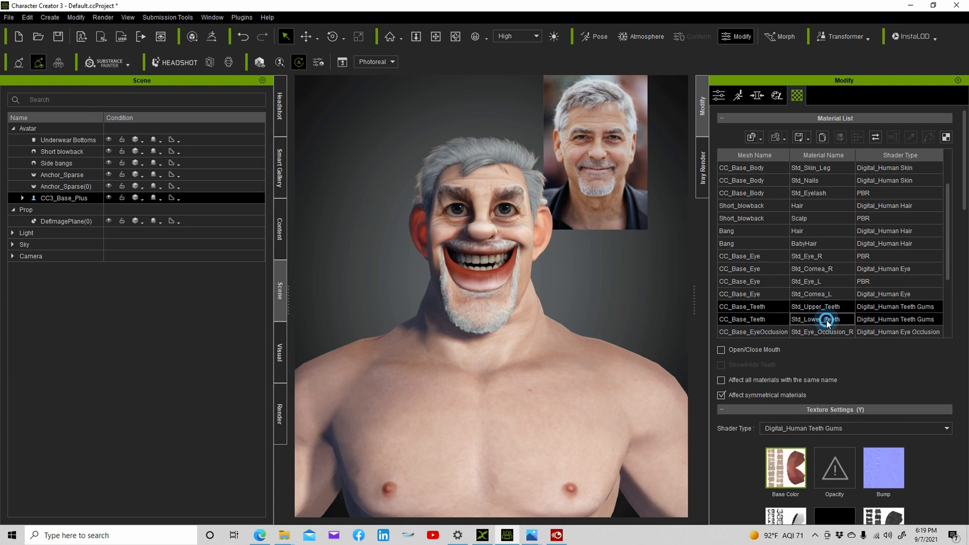
{"action": "right_click", "coordinate": [797, 479]}
{"action": "left_click", "coordinate": [810, 424]}
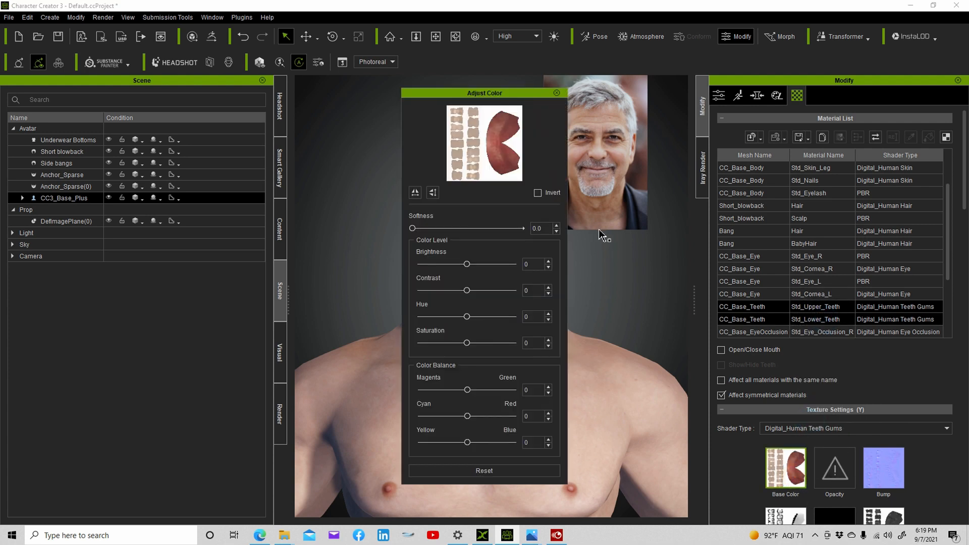
{"action": "left_click_drag", "start_coordinate": [525, 93], "coordinate": [345, 80]}
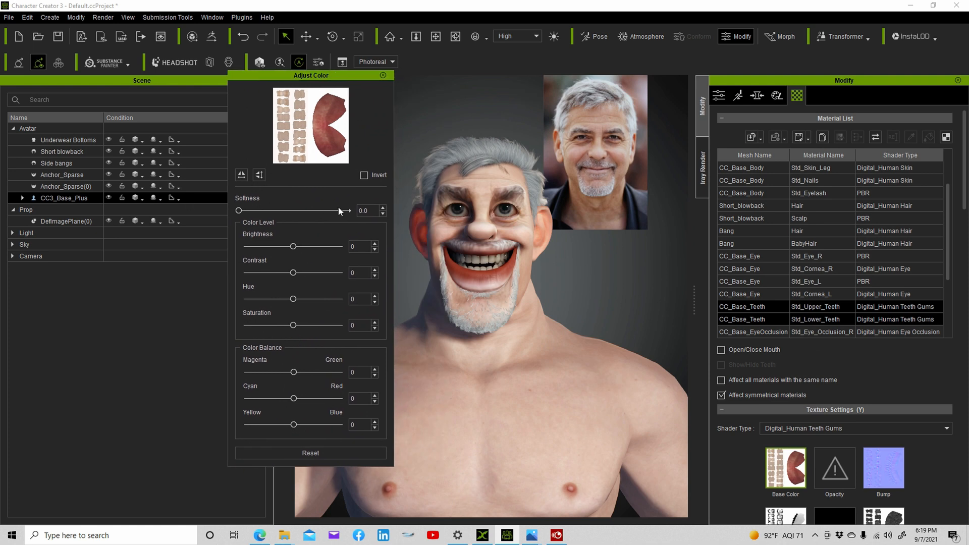
{"action": "left_click_drag", "start_coordinate": [293, 247], "coordinate": [308, 247]}
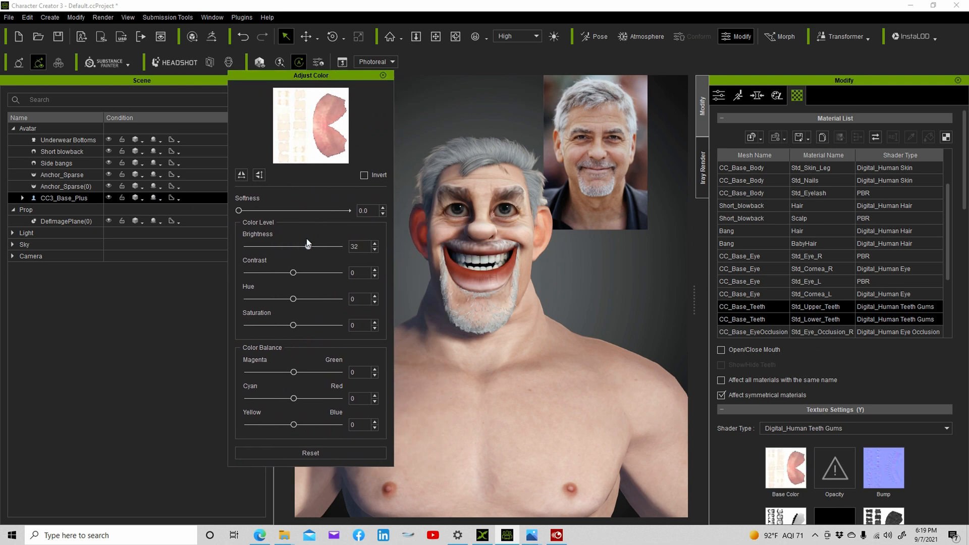
{"action": "left_click", "coordinate": [383, 76]}
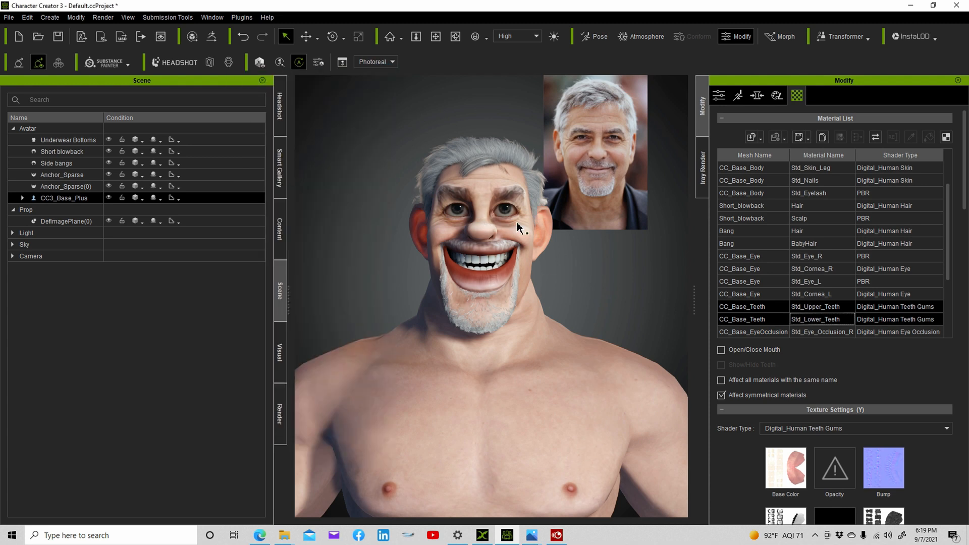
- Return the face to the Default expression in the facial editor, then close the editor
{"action": "left_click", "coordinate": [757, 99]}
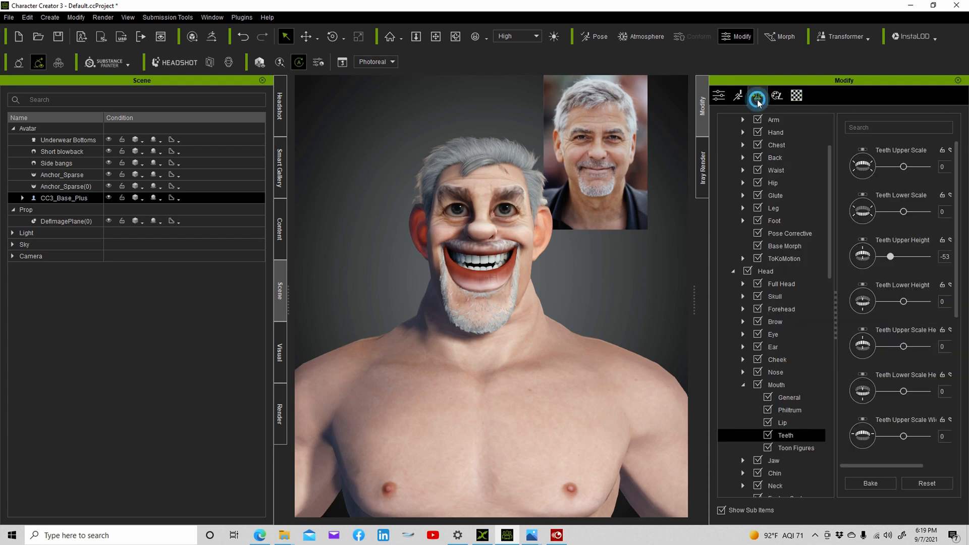
{"action": "left_click", "coordinate": [737, 97]}
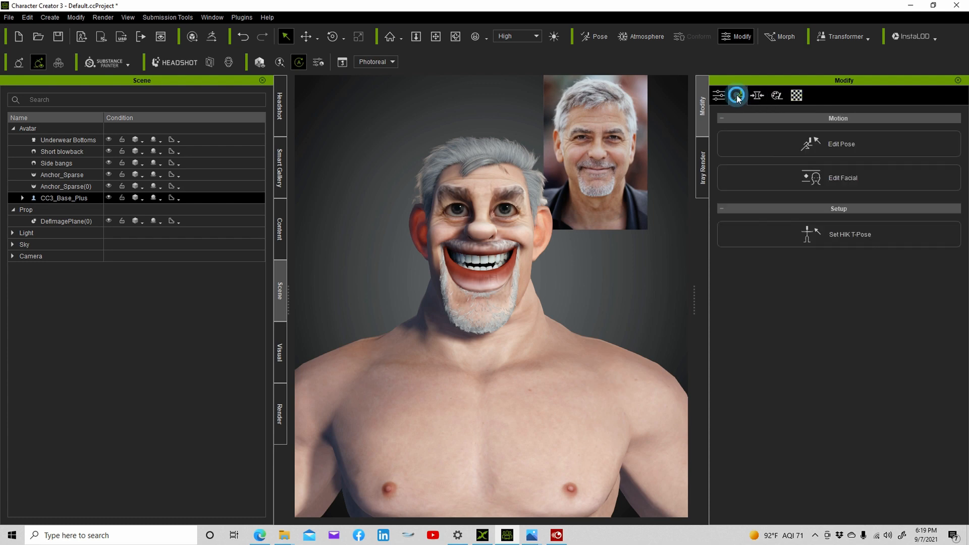
{"action": "left_click", "coordinate": [813, 178]}
{"action": "left_click", "coordinate": [96, 275]}
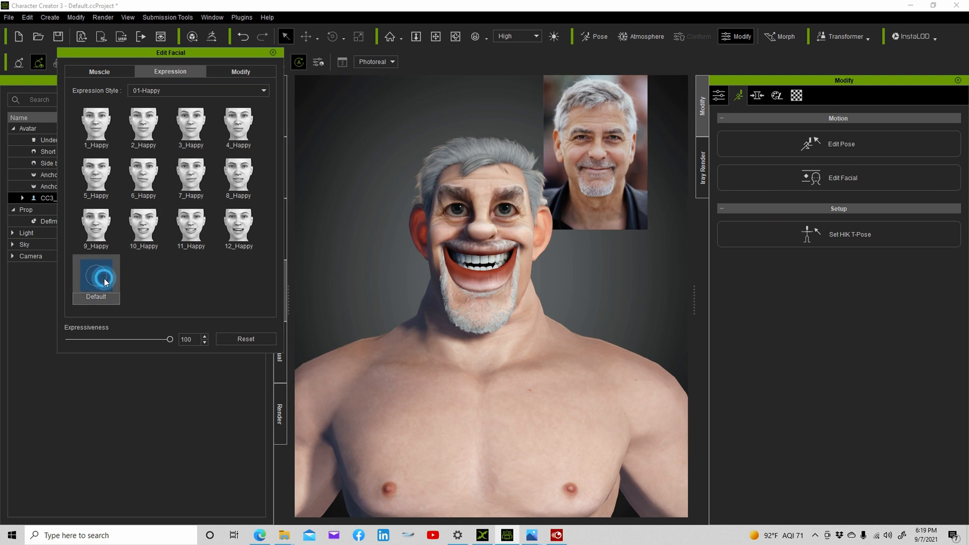
{"action": "left_click", "coordinate": [273, 53]}
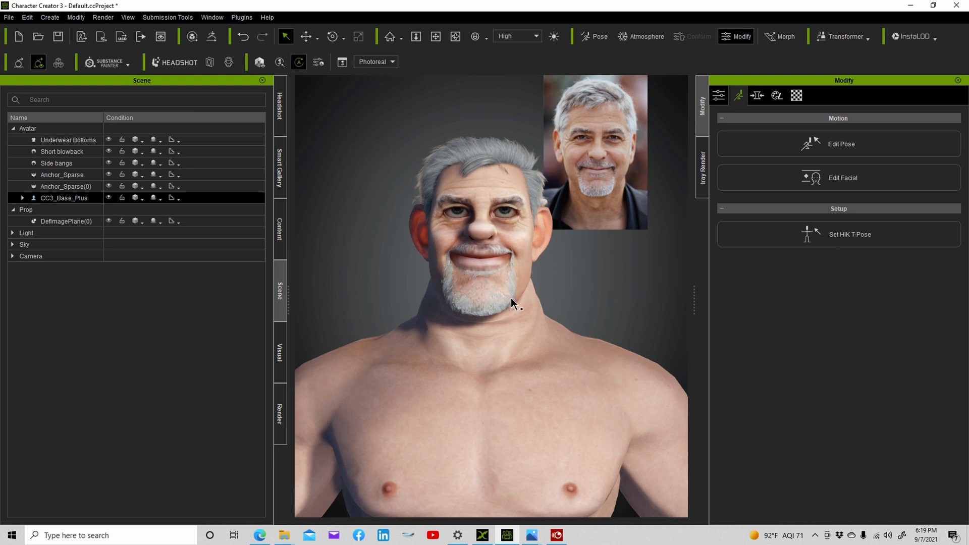
- Open the Eyeball morphs in the Eye group of the avatar's Head morph categories
{"action": "left_click", "coordinate": [456, 38]}
{"action": "left_click_drag", "start_coordinate": [444, 253], "coordinate": [522, 250]}
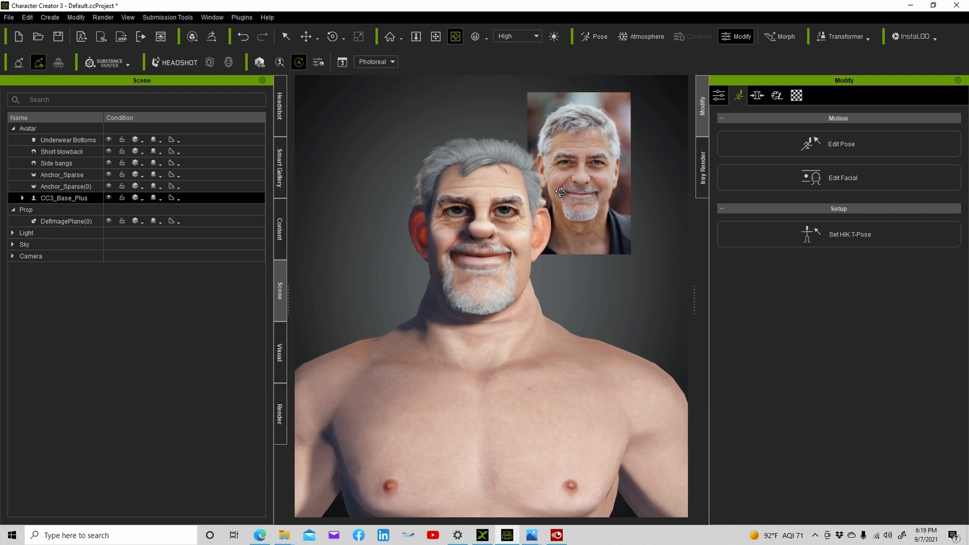
{"action": "left_click", "coordinate": [757, 97]}
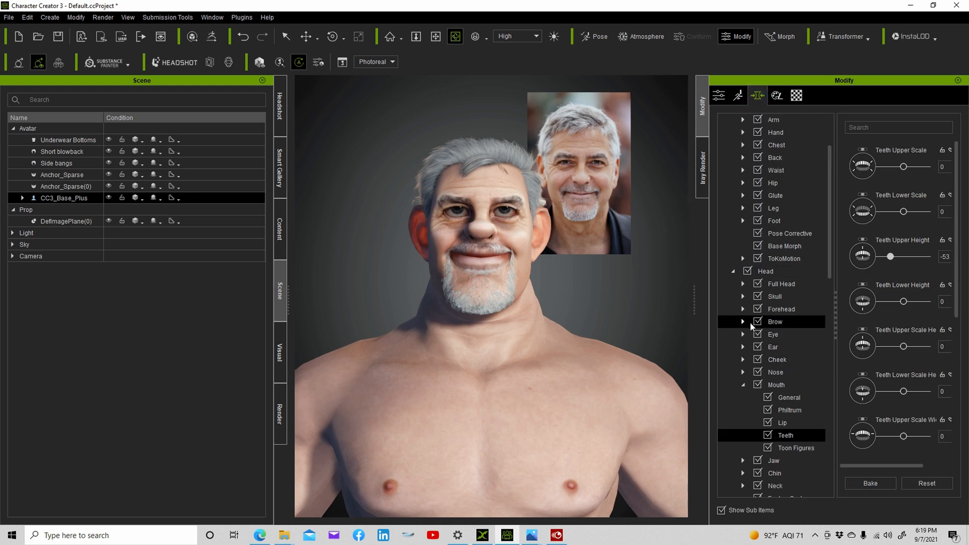
{"action": "scroll", "coordinate": [775, 217], "scroll_direction": "up", "scroll_amount": 3}
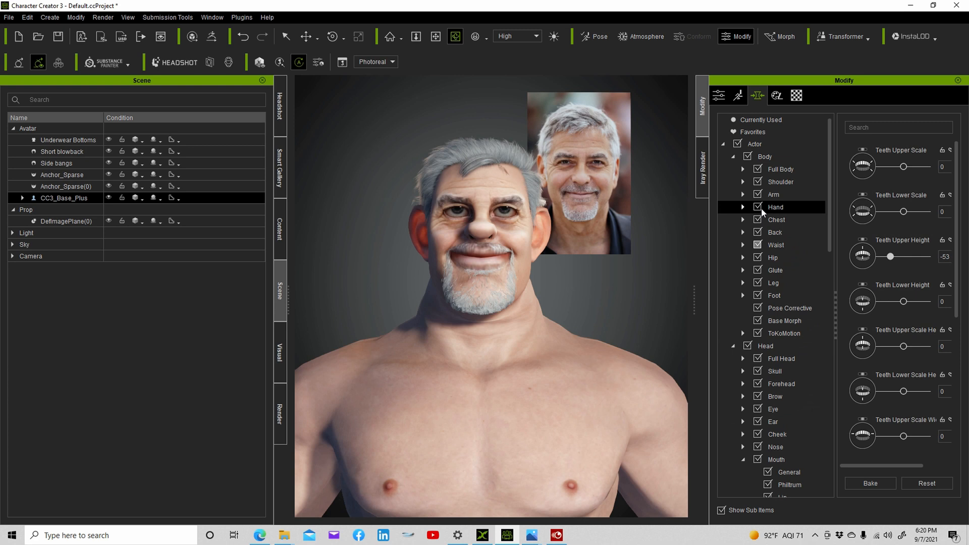
{"action": "scroll", "coordinate": [776, 283], "scroll_direction": "down", "scroll_amount": 3}
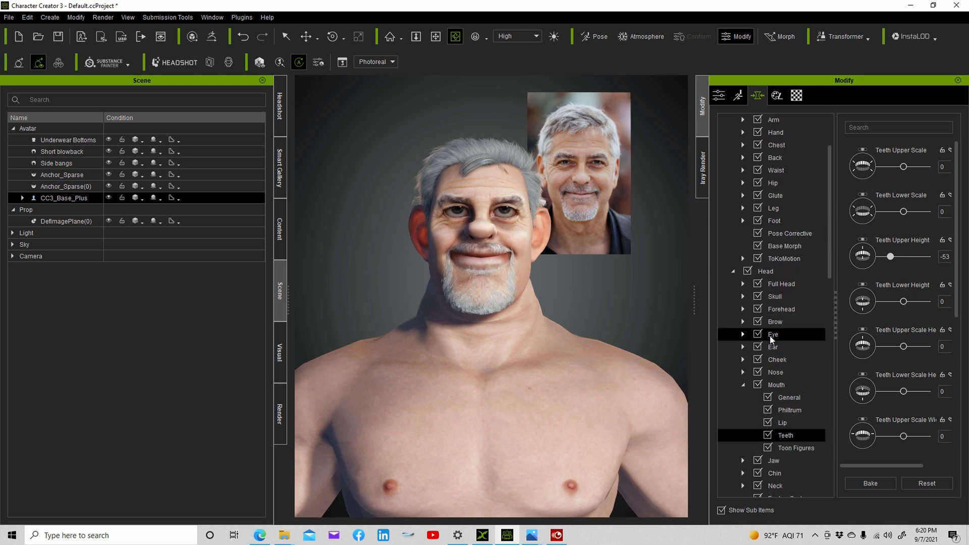
{"action": "scroll", "coordinate": [777, 346], "scroll_direction": "down", "scroll_amount": 1}
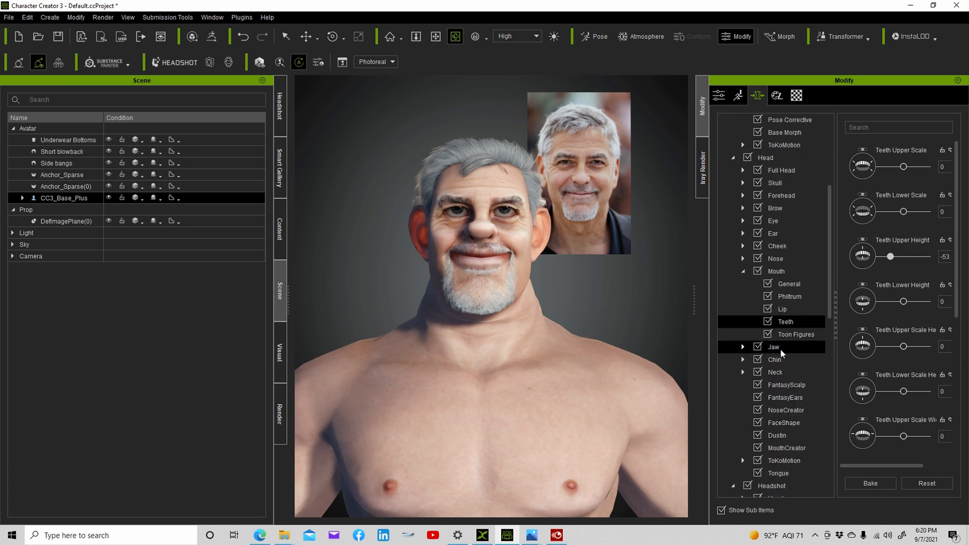
{"action": "scroll", "coordinate": [790, 393], "scroll_direction": "up", "scroll_amount": 1}
{"action": "scroll", "coordinate": [790, 385], "scroll_direction": "up", "scroll_amount": 1}
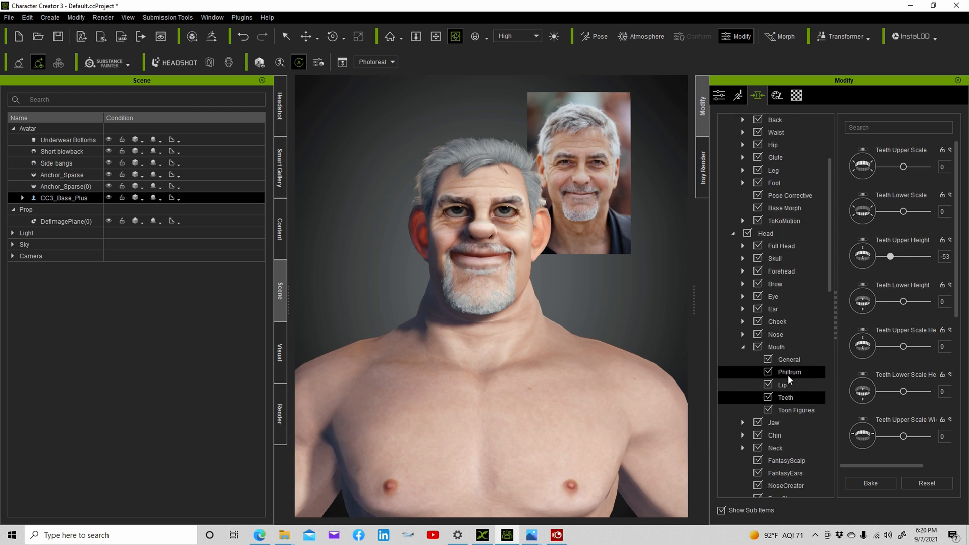
{"action": "left_click", "coordinate": [777, 298]}
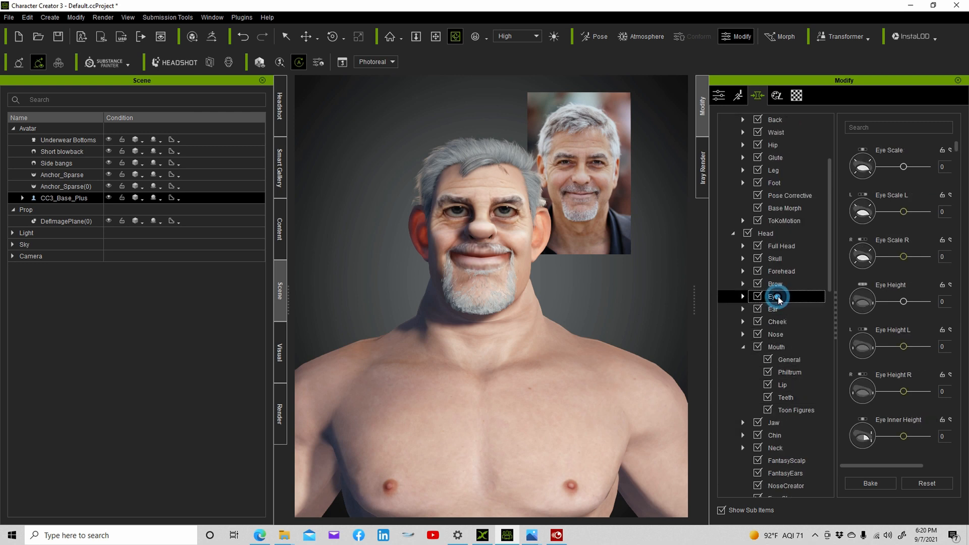
{"action": "left_click", "coordinate": [742, 296]}
{"action": "left_click", "coordinate": [780, 359]}
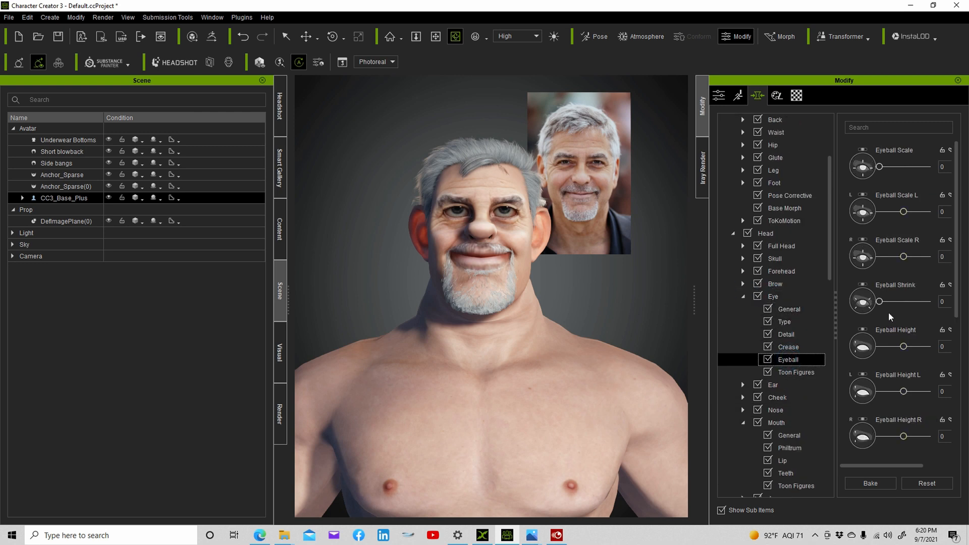
- Lower the eyeballs by setting the Eyeball Height morph to about -91, then bake the morph
{"action": "scroll", "coordinate": [888, 313], "scroll_direction": "down", "scroll_amount": 1}
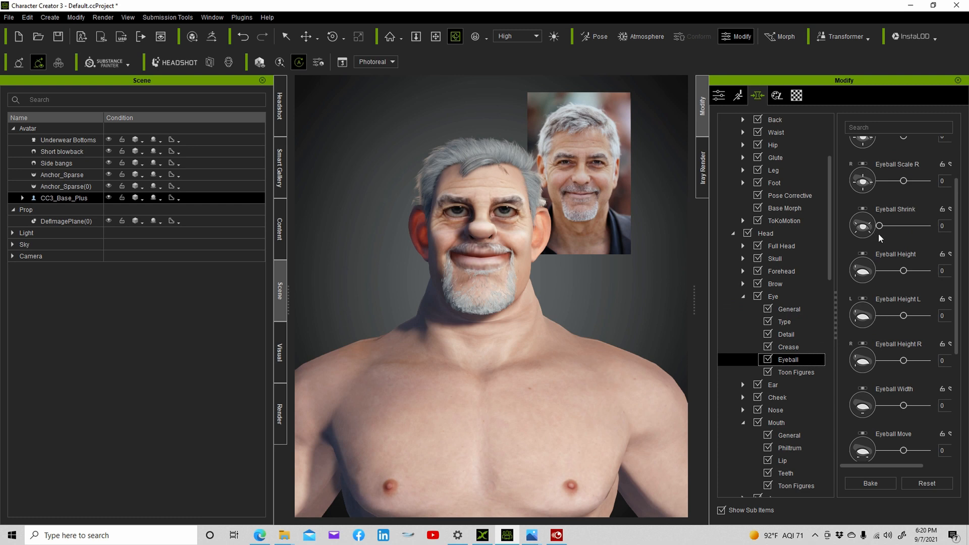
{"action": "scroll", "coordinate": [875, 234], "scroll_direction": "up", "scroll_amount": 2}
{"action": "scroll", "coordinate": [888, 255], "scroll_direction": "down", "scroll_amount": 5}
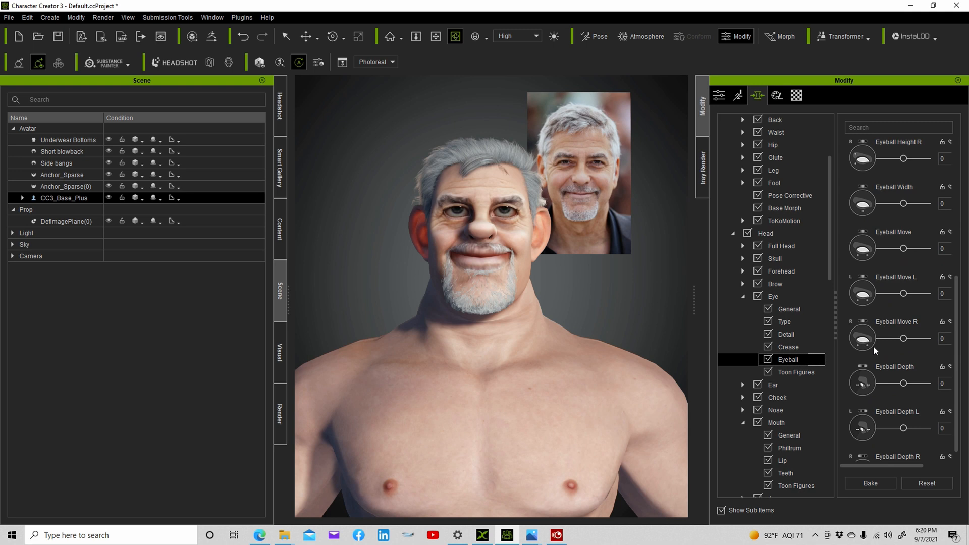
{"action": "scroll", "coordinate": [875, 352], "scroll_direction": "down", "scroll_amount": 1}
{"action": "scroll", "coordinate": [876, 346], "scroll_direction": "up", "scroll_amount": 1}
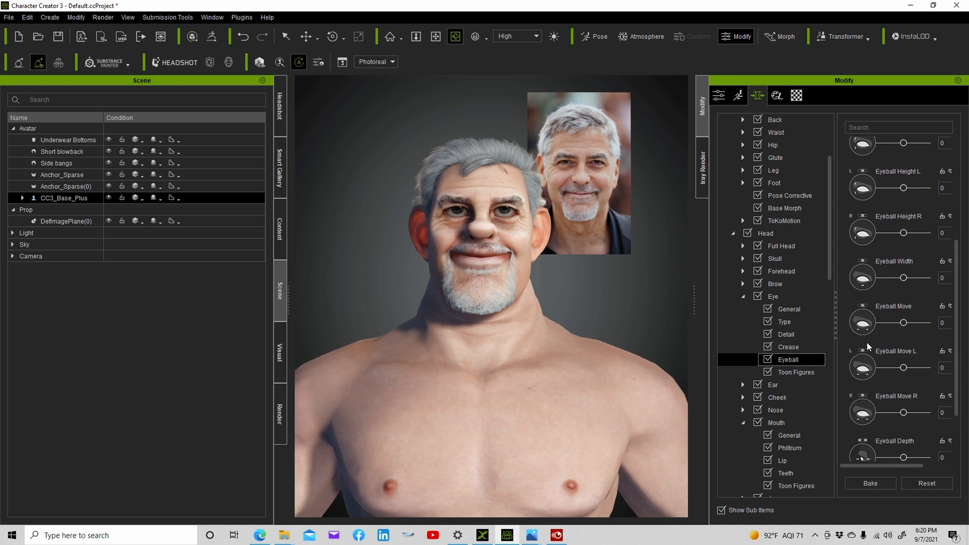
{"action": "scroll", "coordinate": [908, 312], "scroll_direction": "up", "scroll_amount": 2}
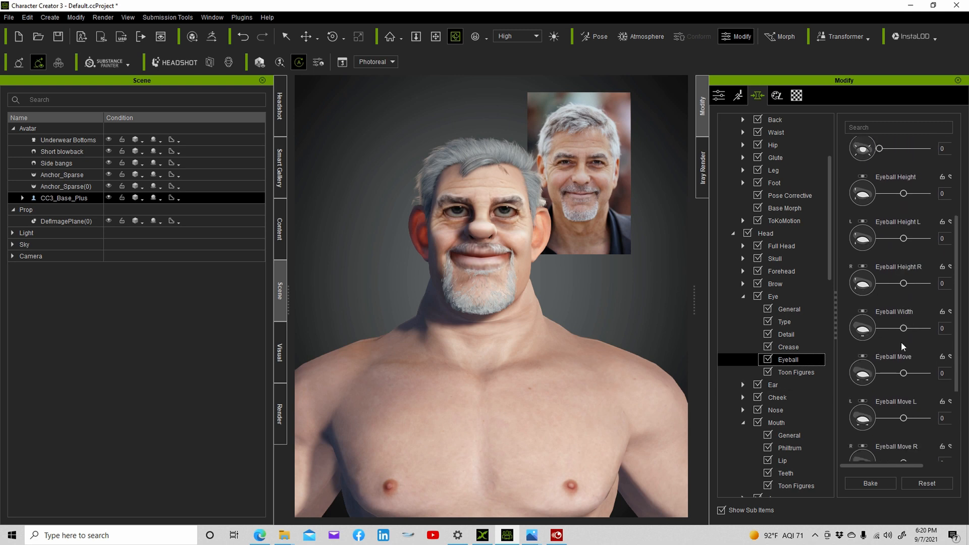
{"action": "scroll", "coordinate": [897, 293], "scroll_direction": "up", "scroll_amount": 3}
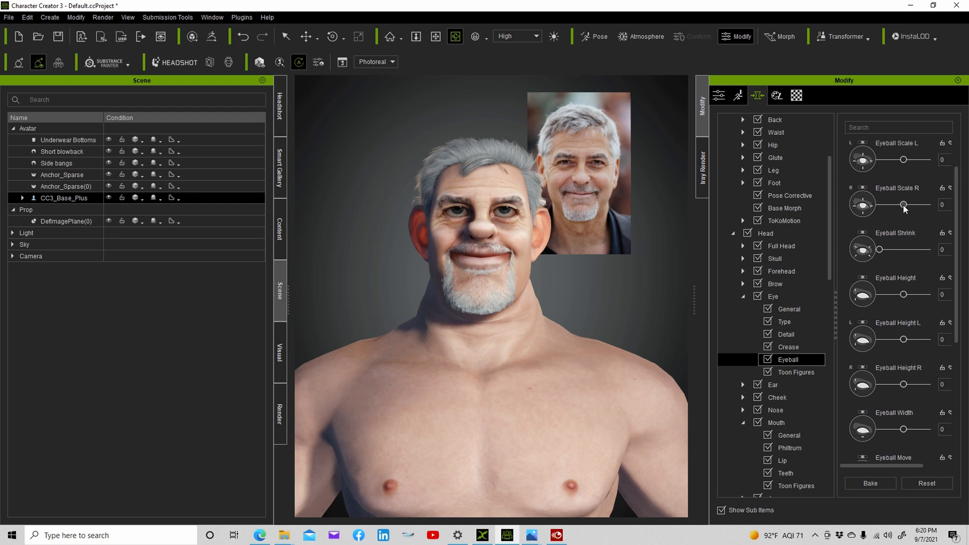
{"action": "scroll", "coordinate": [892, 249], "scroll_direction": "up", "scroll_amount": 1}
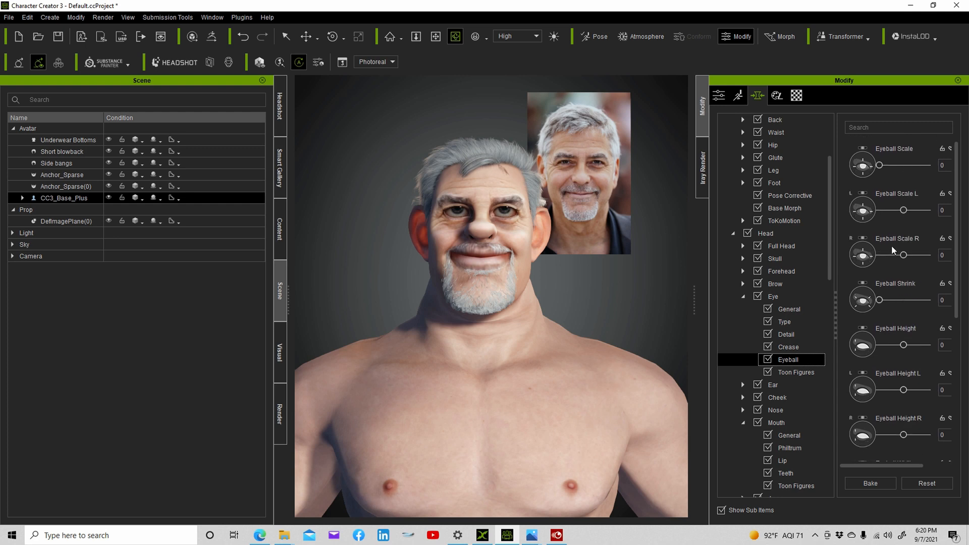
{"action": "scroll", "coordinate": [891, 243], "scroll_direction": "up", "scroll_amount": 1}
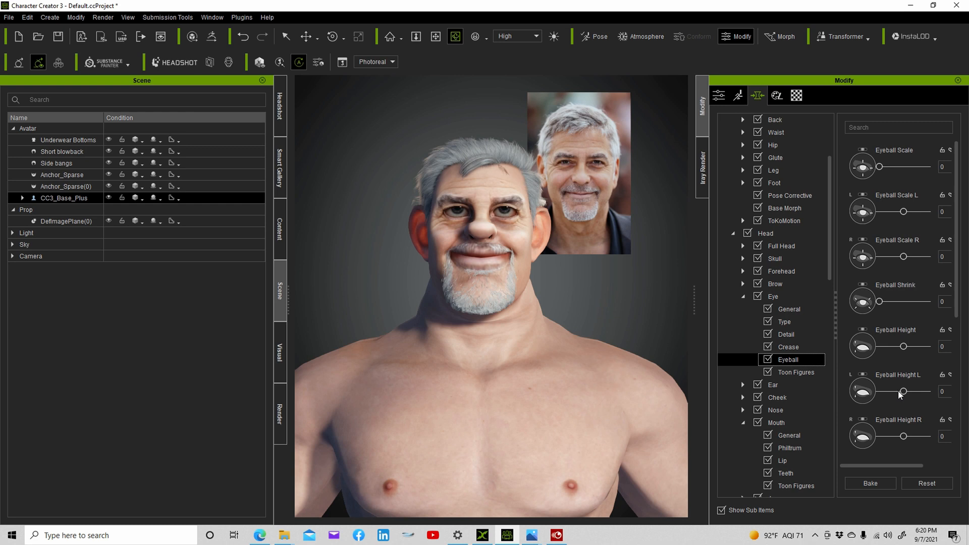
{"action": "left_click_drag", "start_coordinate": [904, 346], "coordinate": [888, 346]}
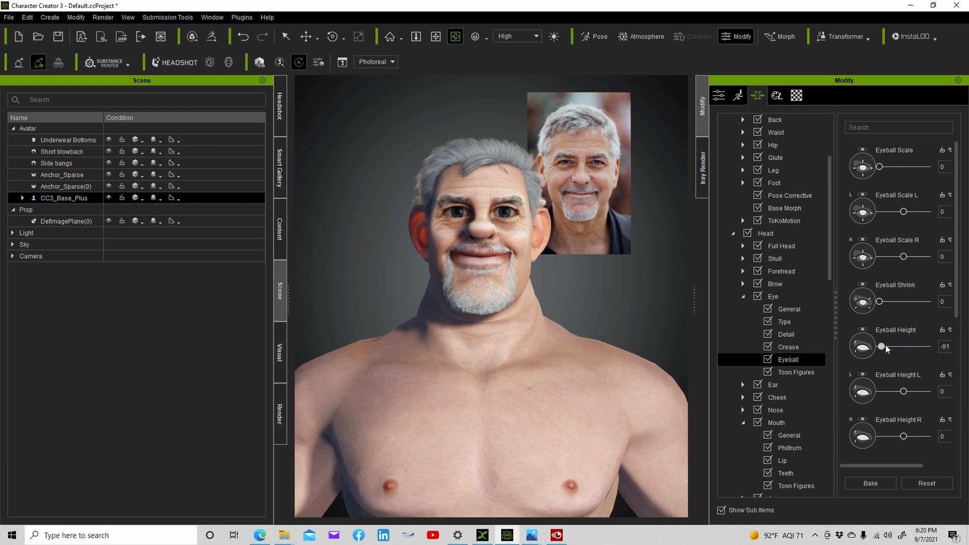
{"action": "left_click", "coordinate": [888, 346]}
{"action": "left_click", "coordinate": [878, 483]}
{"action": "scroll", "coordinate": [481, 311], "scroll_direction": "down", "scroll_amount": 3}
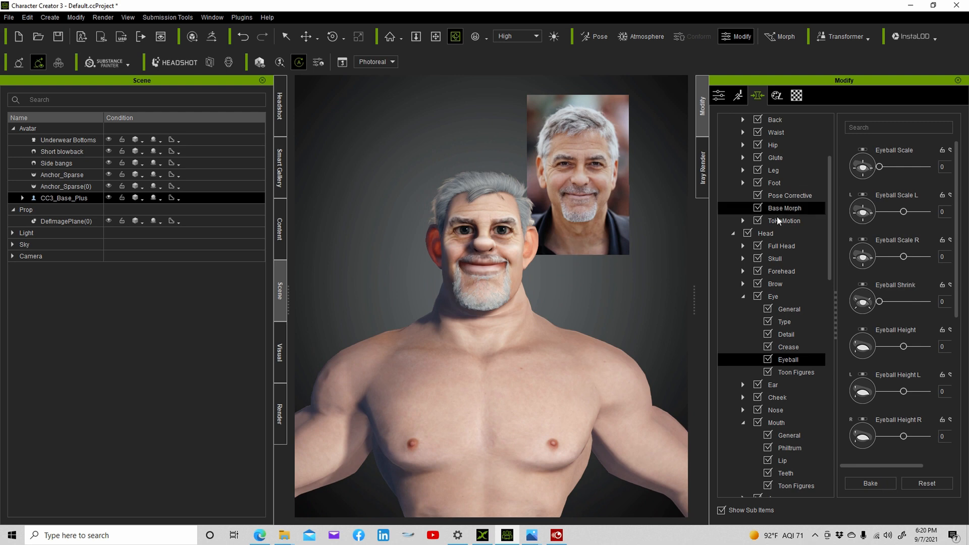
- Check the baked eyes by toggling the avatar's eye display off and on twice
{"action": "left_click", "coordinate": [718, 95]}
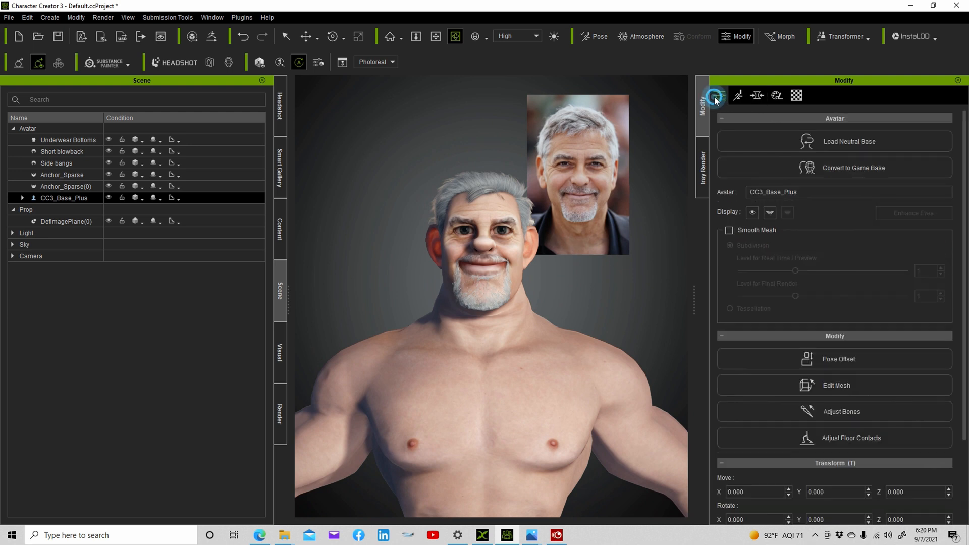
{"action": "left_click", "coordinate": [752, 214]}
{"action": "left_click", "coordinate": [751, 214]}
{"action": "left_click", "coordinate": [752, 214]}
{"action": "left_click", "coordinate": [752, 214]}
- Dress the avatar in the black Men_jeans_shirt and the grey Men_jeans_pants clothing items
{"action": "scroll", "coordinate": [424, 258], "scroll_direction": "down", "scroll_amount": 3}
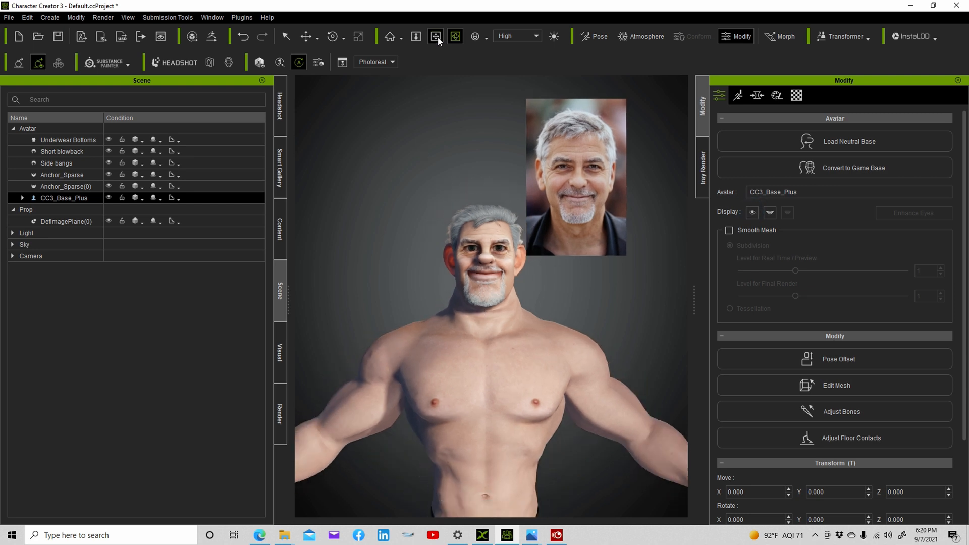
{"action": "left_click", "coordinate": [436, 36]}
{"action": "left_click_drag", "start_coordinate": [477, 422], "coordinate": [470, 332]}
{"action": "scroll", "coordinate": [470, 333], "scroll_direction": "down", "scroll_amount": 5}
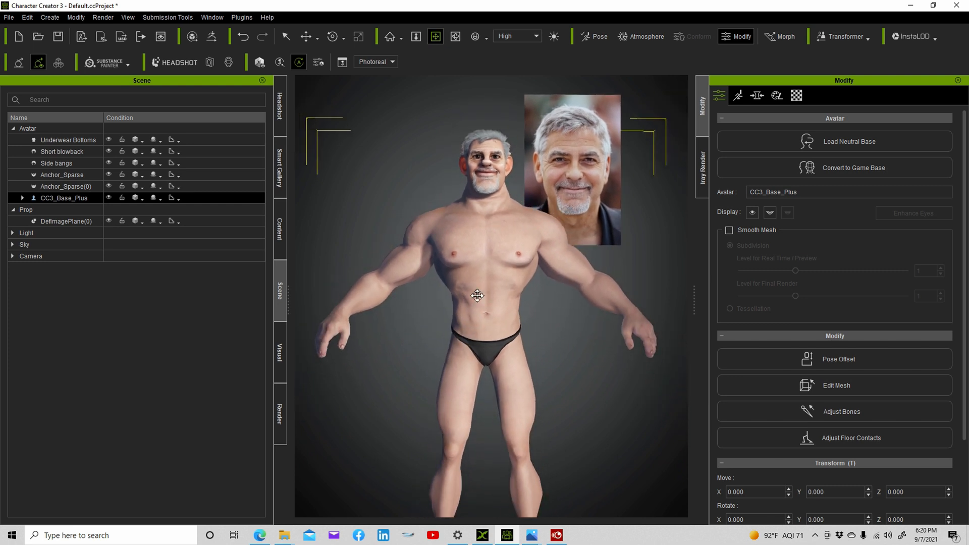
{"action": "left_click_drag", "start_coordinate": [477, 295], "coordinate": [477, 253]}
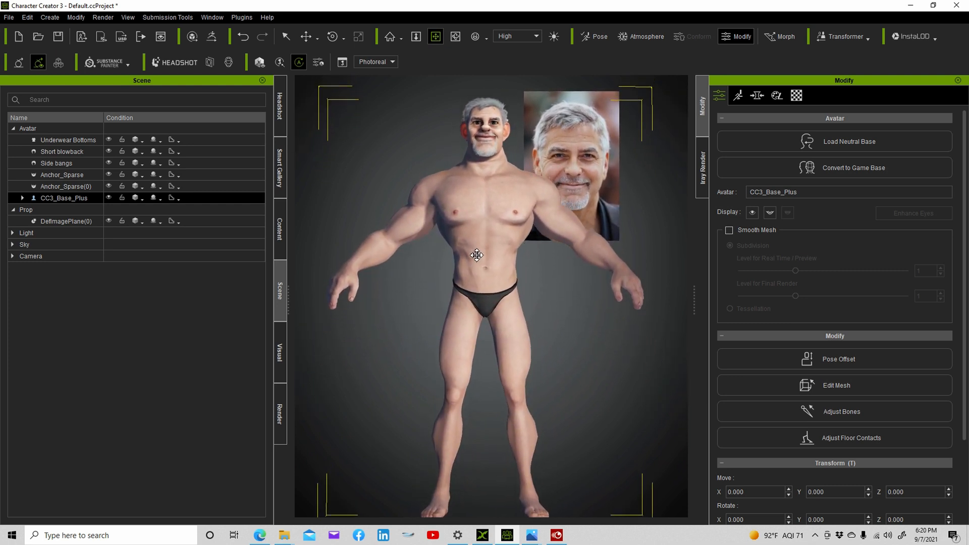
{"action": "left_click", "coordinate": [281, 174]}
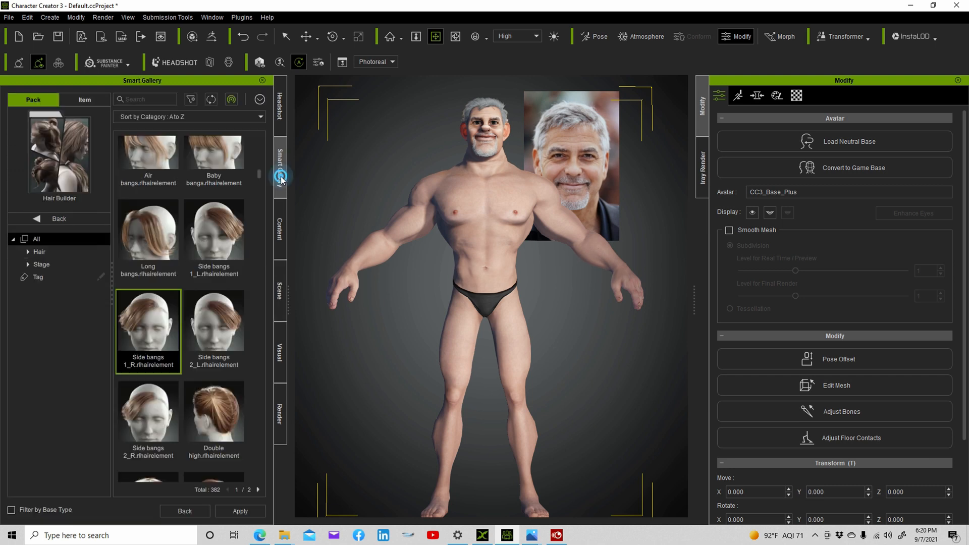
{"action": "left_click", "coordinate": [80, 220]}
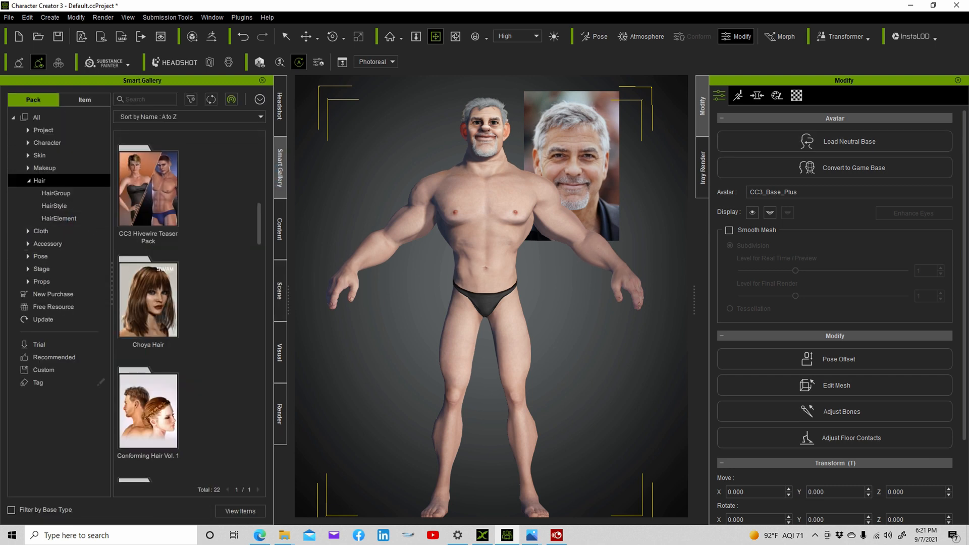
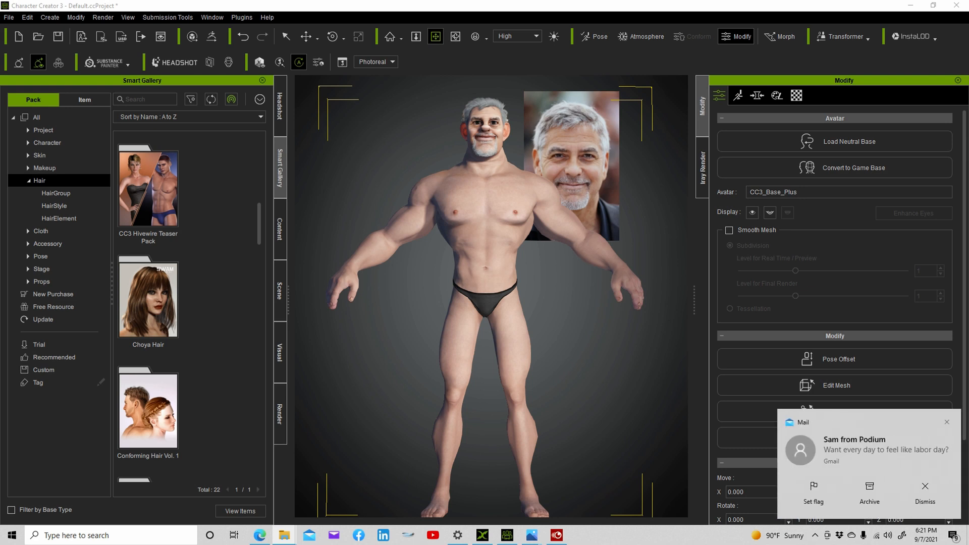
{"action": "left_click_drag", "start_coordinate": [666, 240], "coordinate": [491, 253]}
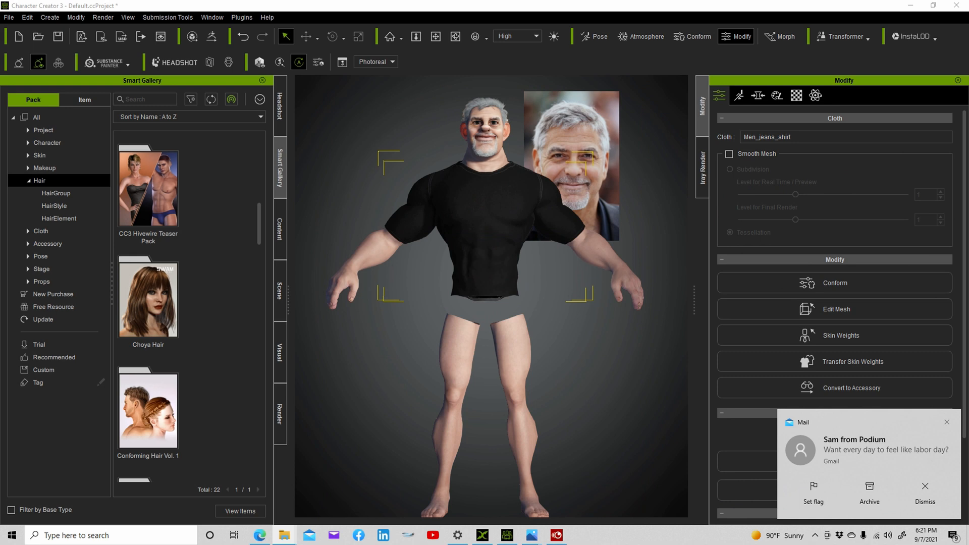
{"action": "left_click", "coordinate": [947, 422]}
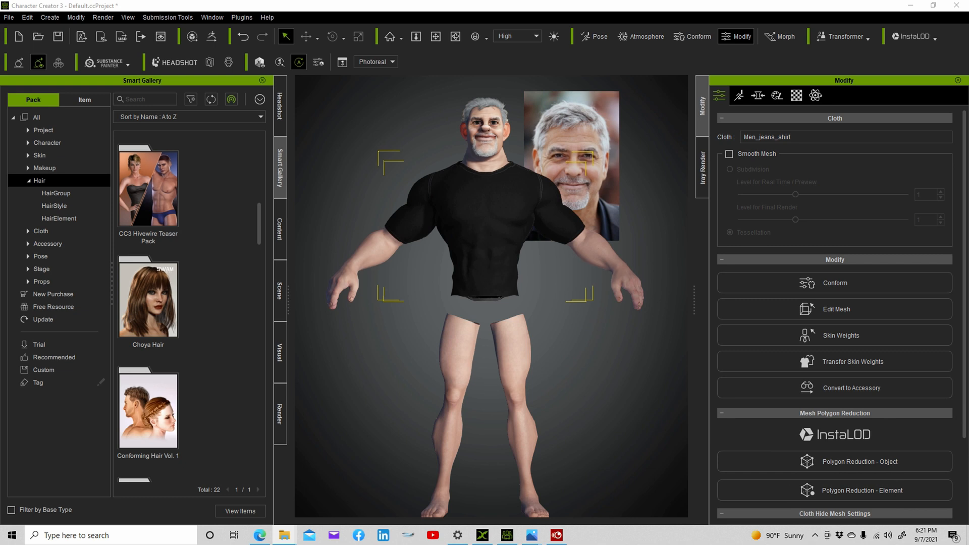
{"action": "left_click_drag", "start_coordinate": [828, 270], "coordinate": [499, 360]}
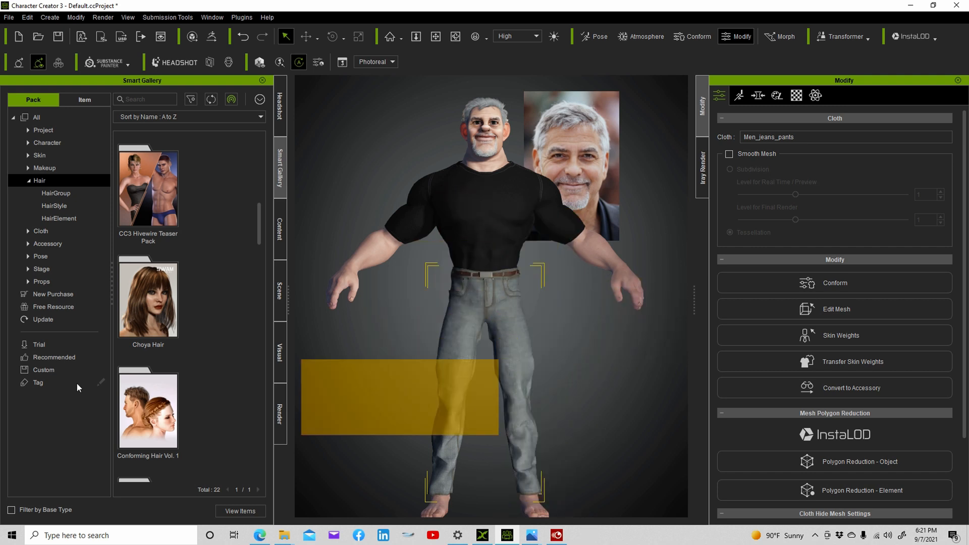
- Search the Smart Gallery items for "shoes" and put the Slipons_Beige shoes on the character
{"action": "left_click", "coordinate": [280, 222]}
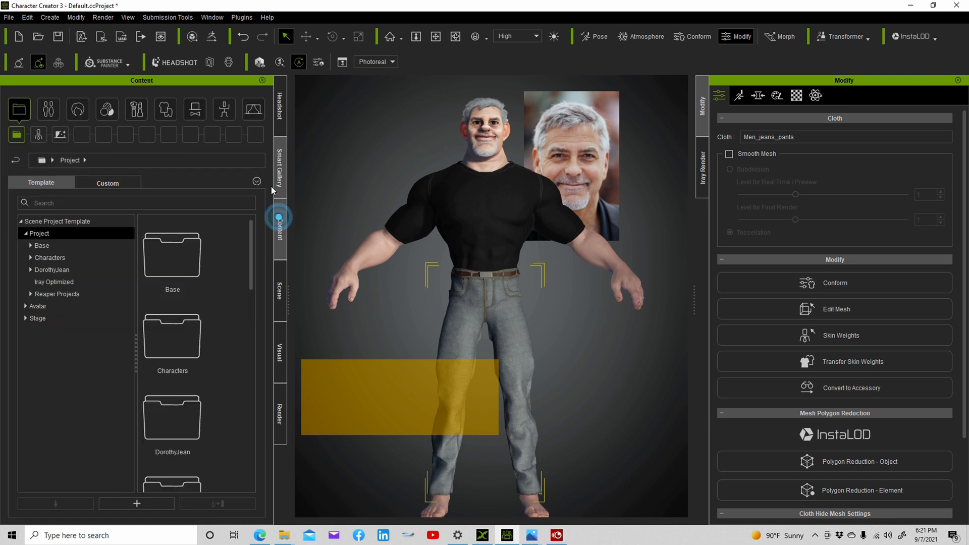
{"action": "left_click", "coordinate": [284, 119]}
{"action": "left_click", "coordinate": [279, 153]}
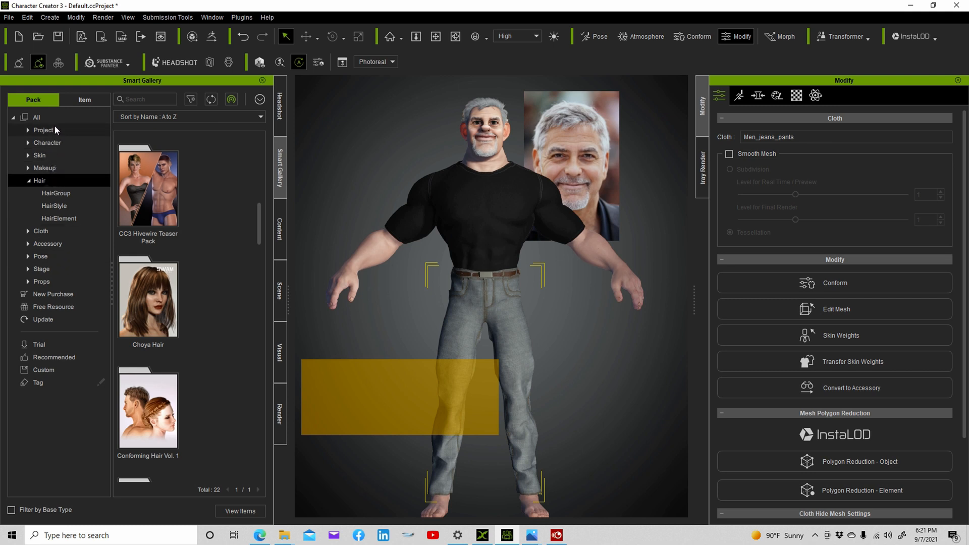
{"action": "left_click", "coordinate": [52, 278]}
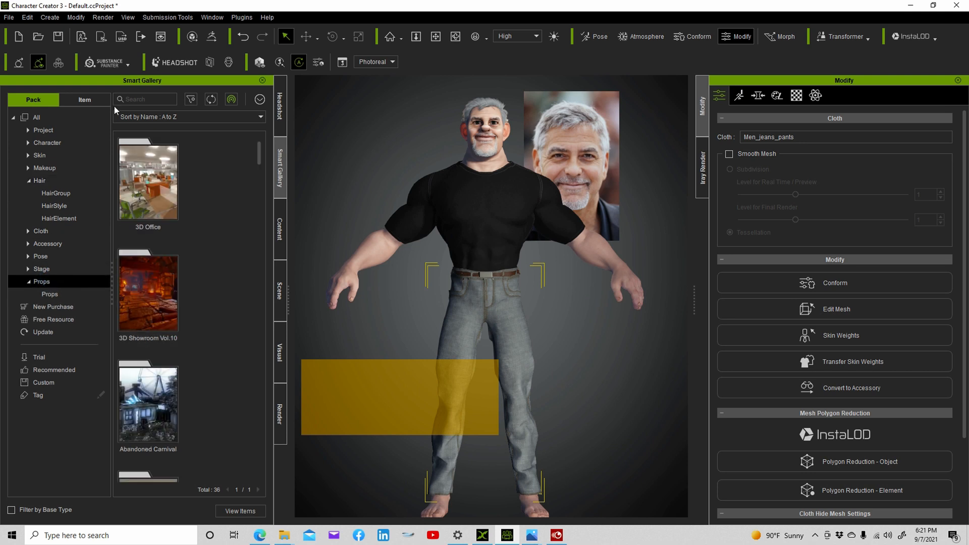
{"action": "left_click", "coordinate": [91, 99]}
{"action": "left_click", "coordinate": [164, 99]}
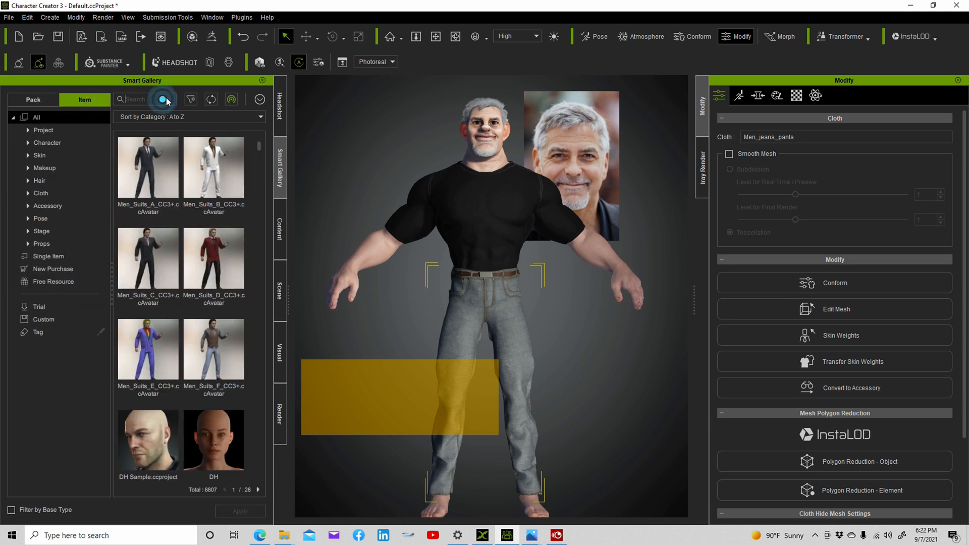
{"action": "type", "text": "shoes"}
{"action": "key", "text": "Return"}
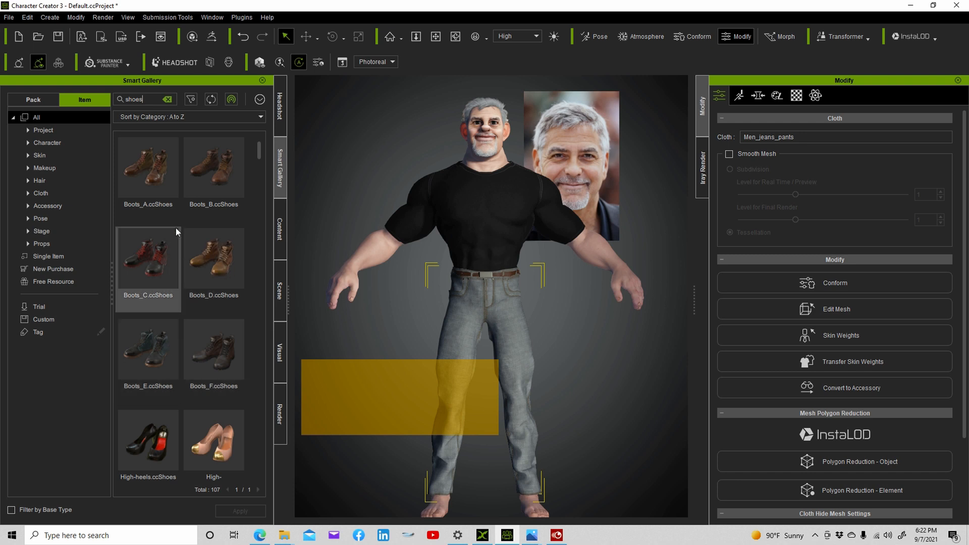
{"action": "scroll", "coordinate": [198, 277], "scroll_direction": "down", "scroll_amount": 1}
{"action": "scroll", "coordinate": [198, 277], "scroll_direction": "down", "scroll_amount": 4}
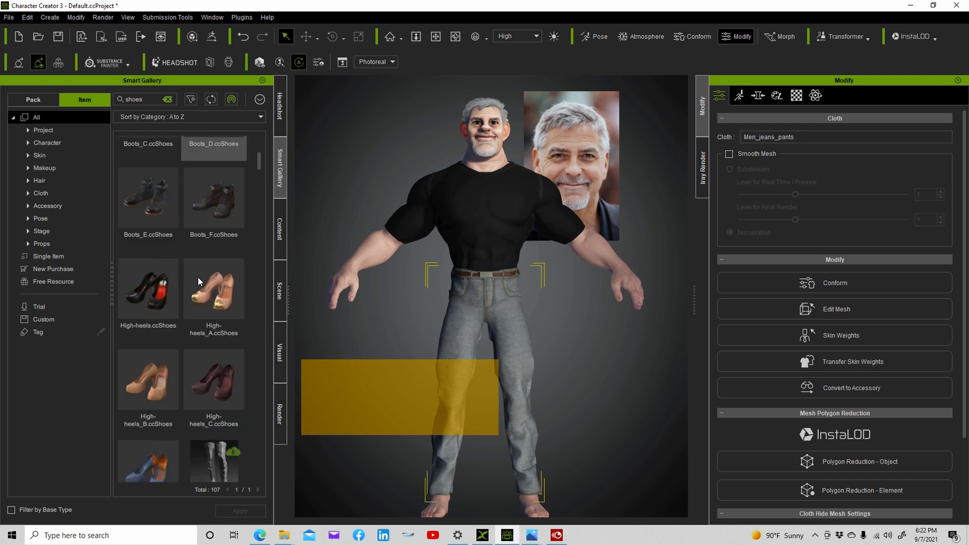
{"action": "scroll", "coordinate": [203, 362], "scroll_direction": "down", "scroll_amount": 5}
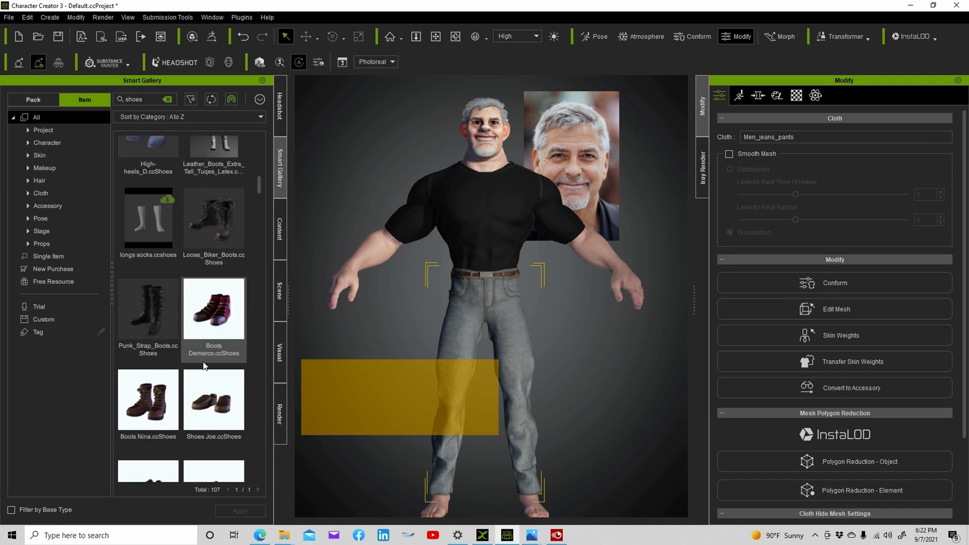
{"action": "scroll", "coordinate": [202, 361], "scroll_direction": "down", "scroll_amount": 2}
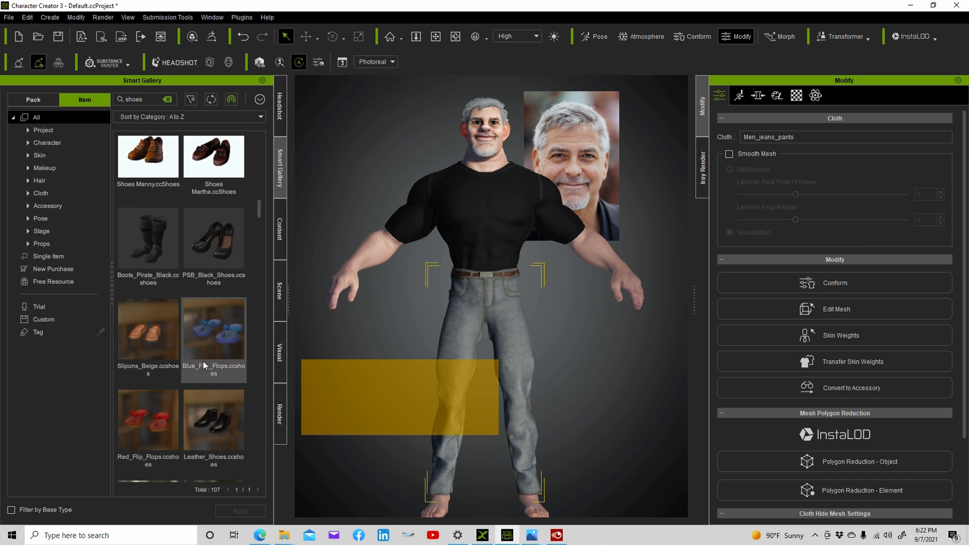
{"action": "double_click", "coordinate": [153, 290]}
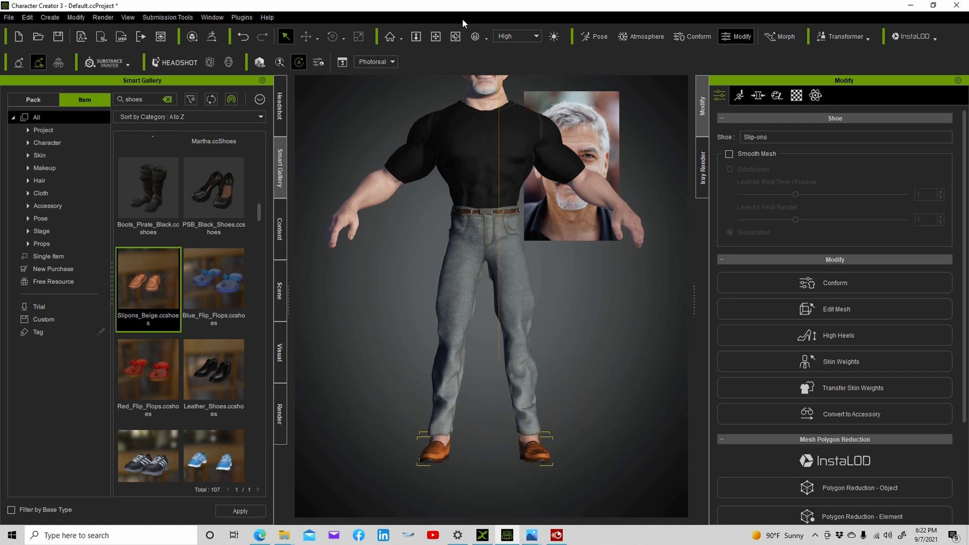
- Darken the Base Color texture of the slip-on shoes by setting its Brightness to -33
{"action": "left_click", "coordinate": [455, 36]}
{"action": "left_click_drag", "start_coordinate": [434, 313], "coordinate": [514, 137]}
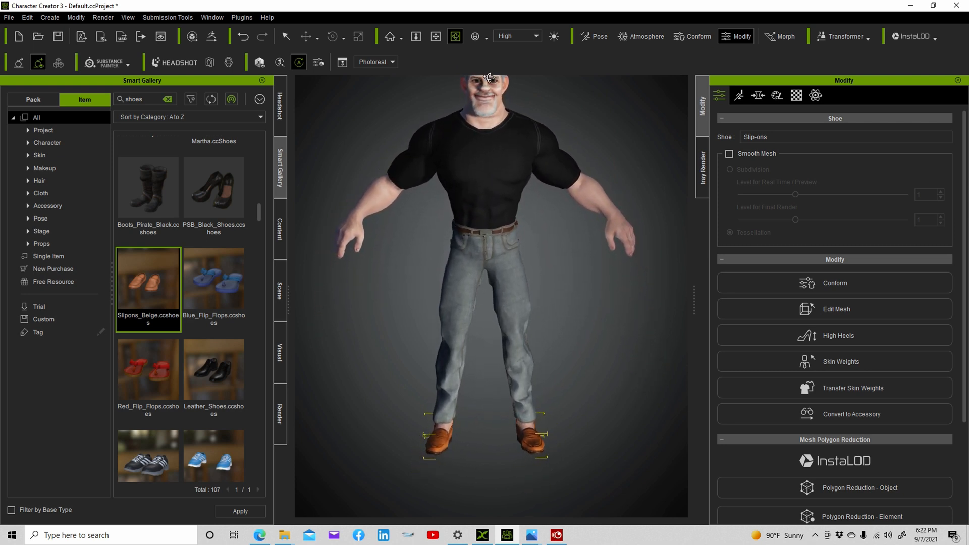
{"action": "left_click", "coordinate": [435, 35]}
{"action": "left_click_drag", "start_coordinate": [476, 177], "coordinate": [481, 227]}
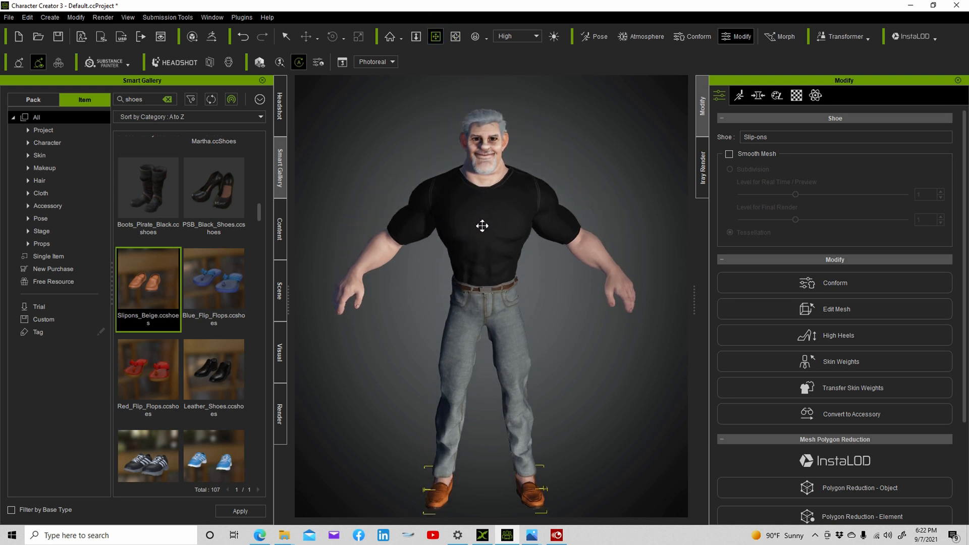
{"action": "left_click", "coordinate": [455, 35]}
{"action": "left_click_drag", "start_coordinate": [501, 320], "coordinate": [534, 283]}
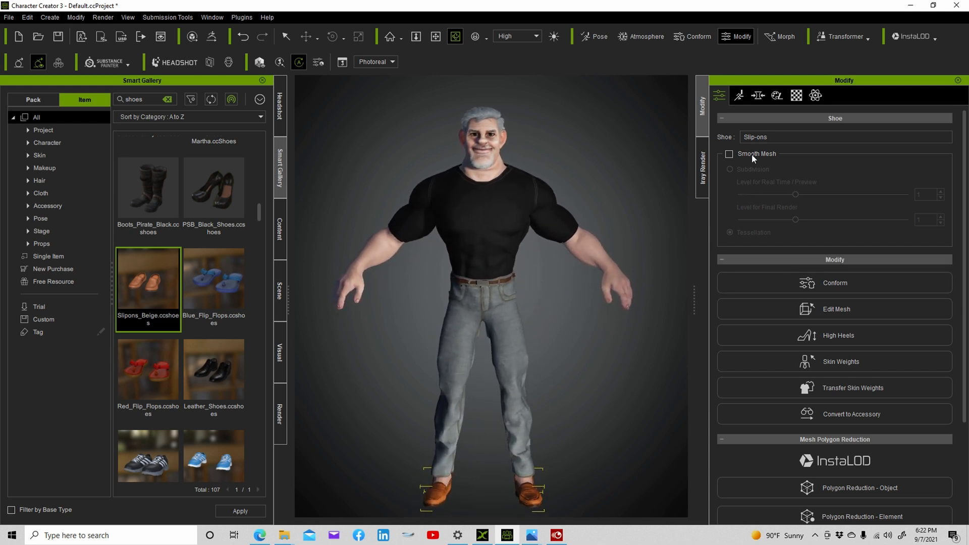
{"action": "left_click", "coordinate": [797, 96]}
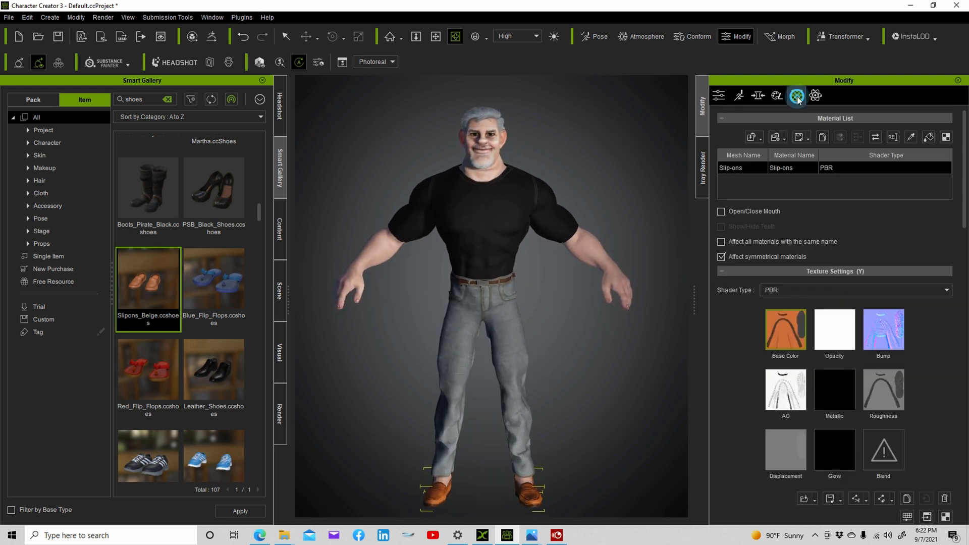
{"action": "right_click", "coordinate": [787, 323]}
{"action": "left_click", "coordinate": [820, 398]}
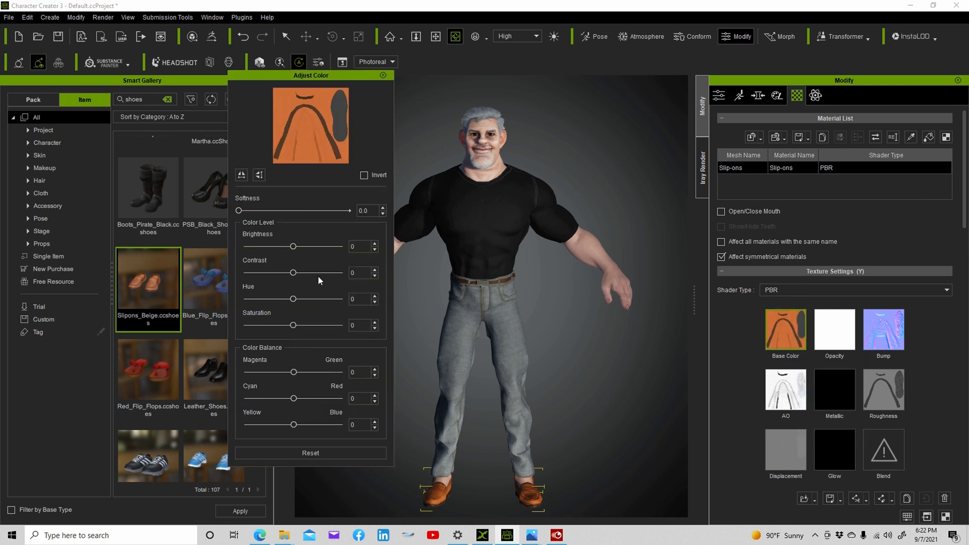
{"action": "left_click_drag", "start_coordinate": [293, 247], "coordinate": [278, 247]}
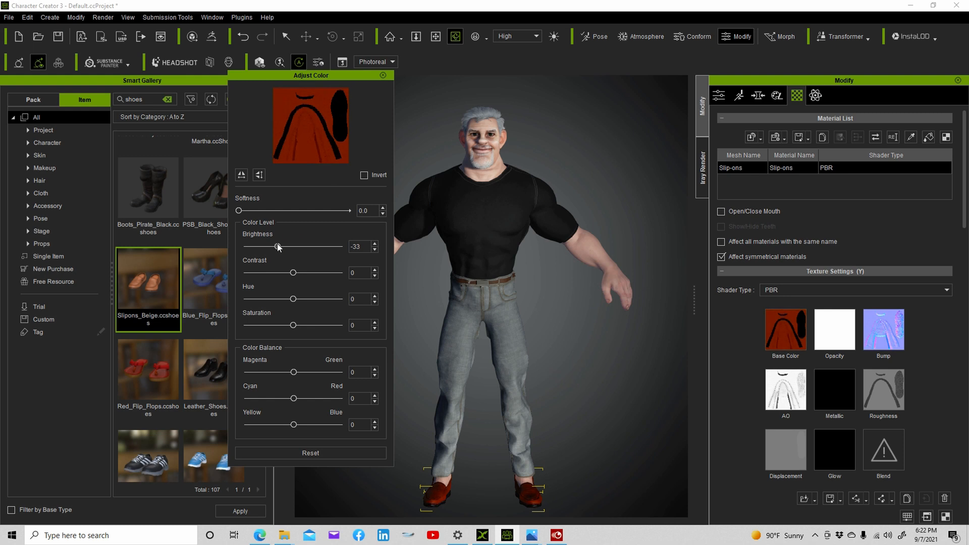
{"action": "left_click", "coordinate": [382, 75]}
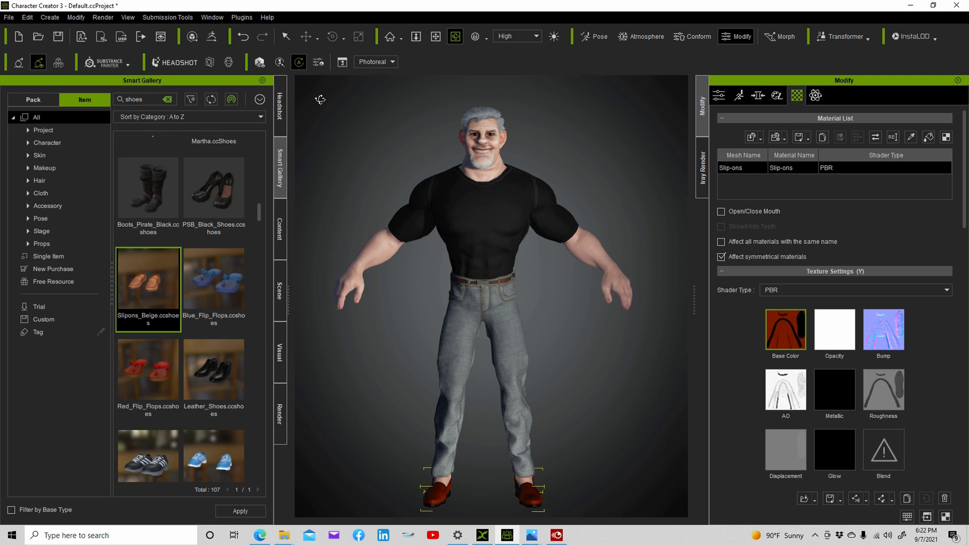
- Turn the avatar's Std_Skin_Leg material black by setting its Base Color Brightness to -100
{"action": "left_click", "coordinate": [286, 36]}
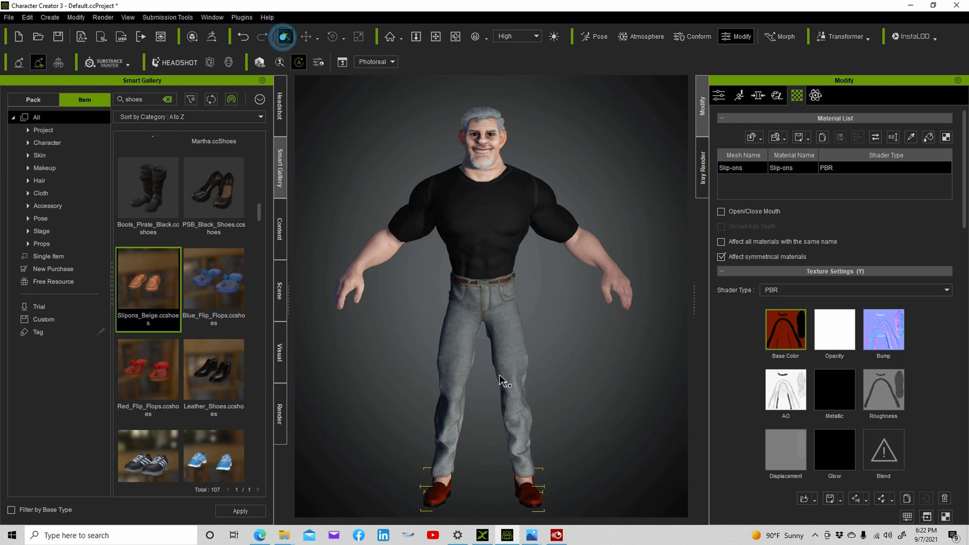
{"action": "left_click", "coordinate": [505, 250]}
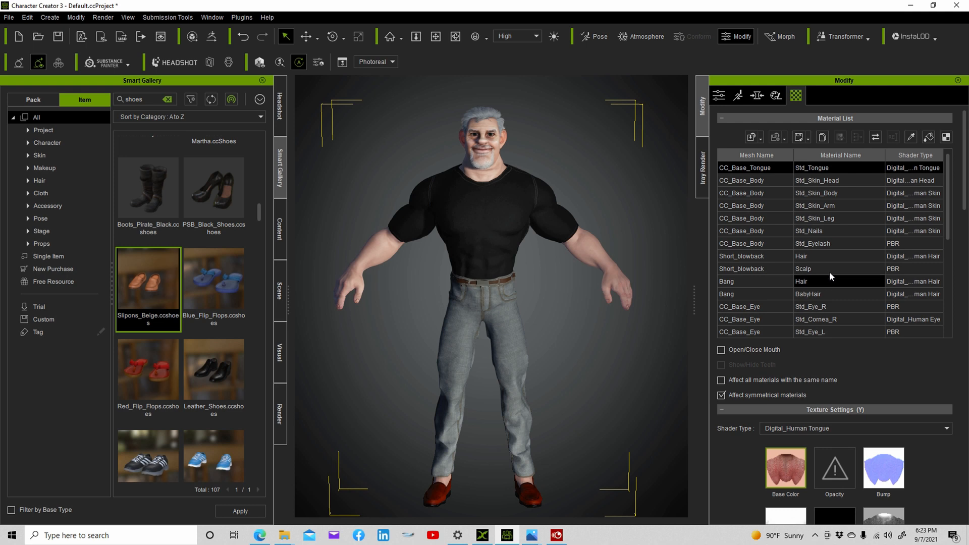
{"action": "left_click", "coordinate": [844, 218]}
{"action": "right_click", "coordinate": [782, 459]}
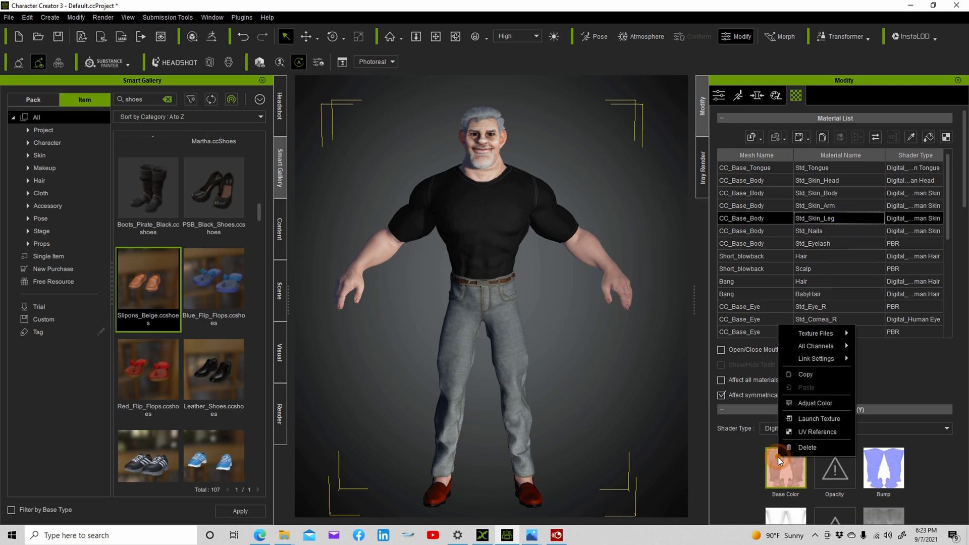
{"action": "left_click", "coordinate": [790, 403]}
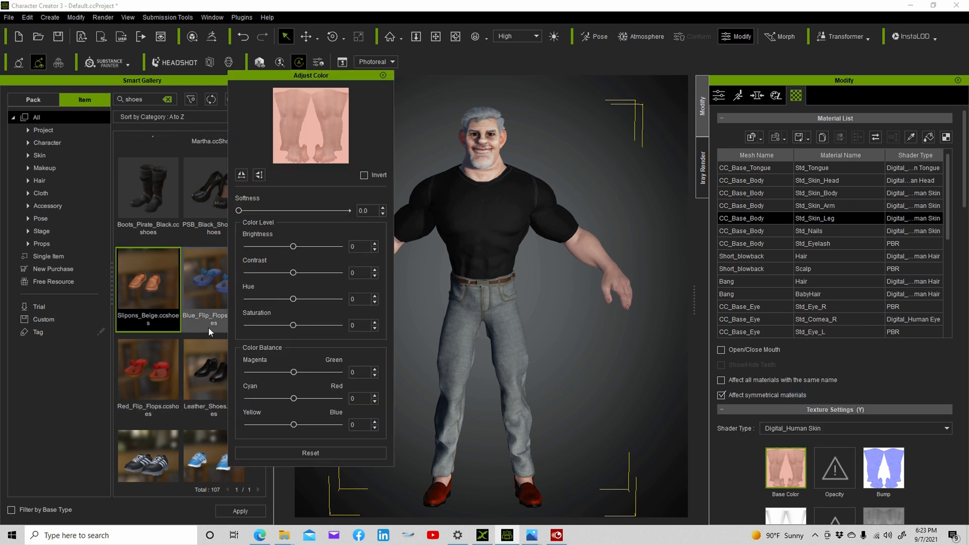
{"action": "left_click_drag", "start_coordinate": [294, 247], "coordinate": [220, 251]}
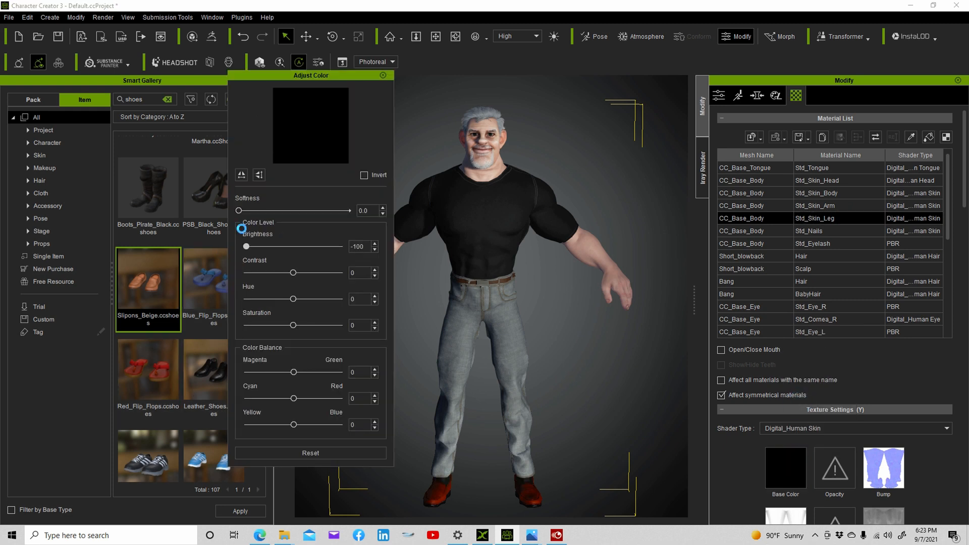
{"action": "left_click", "coordinate": [383, 75]}
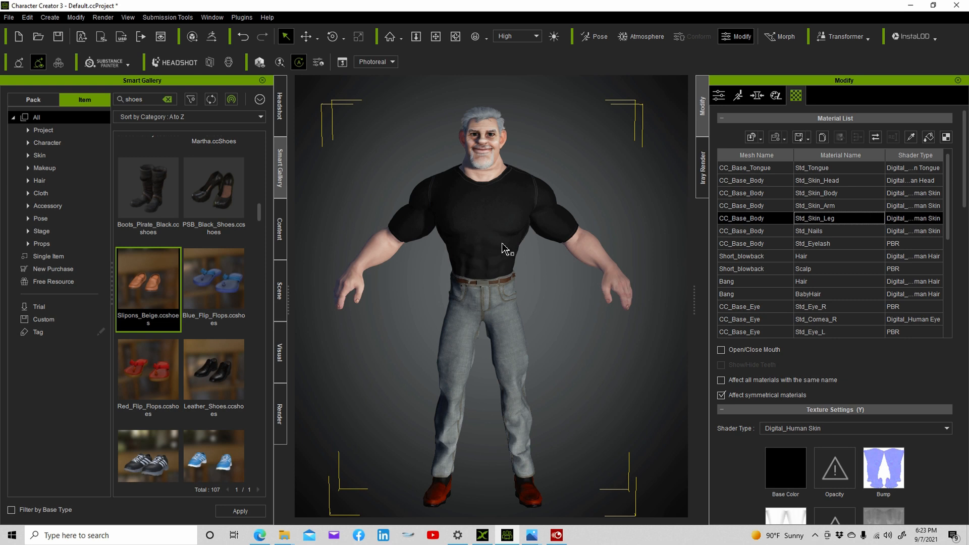
- Examine the fully dressed character from several angles and distances
{"action": "left_click", "coordinate": [455, 36]}
{"action": "mouse_move", "coordinate": [363, 232]}
{"action": "left_mouse_down"}
{"action": "mouse_move", "coordinate": [325, 235]}
{"action": "mouse_move", "coordinate": [309, 218]}
{"action": "mouse_move", "coordinate": [653, 207]}
{"action": "mouse_move", "coordinate": [550, 223]}
{"action": "mouse_move", "coordinate": [601, 210]}
{"action": "left_mouse_up"}
{"action": "scroll", "coordinate": [557, 255], "scroll_direction": "down", "scroll_amount": 1}
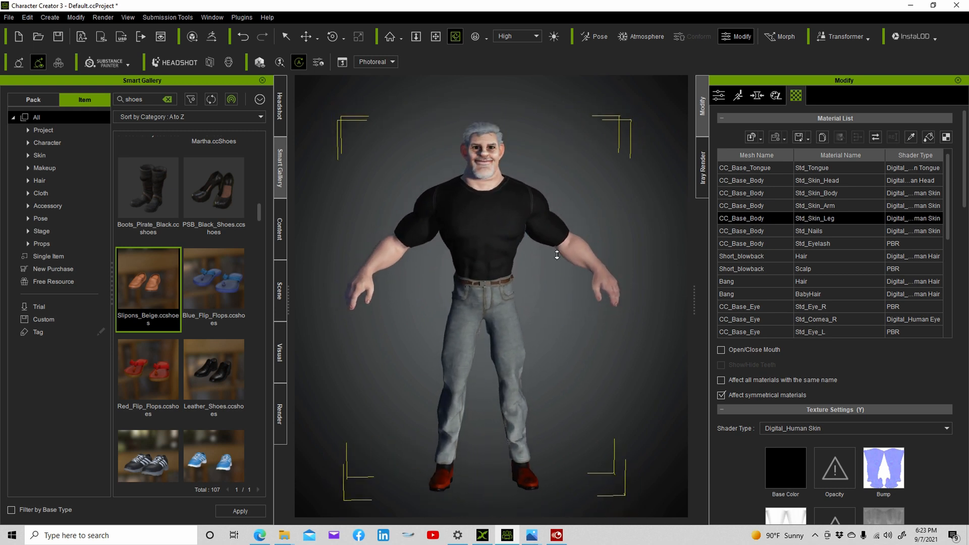
{"action": "scroll", "coordinate": [557, 254], "scroll_direction": "down", "scroll_amount": 2}
{"action": "left_click_drag", "start_coordinate": [452, 268], "coordinate": [504, 239]}
{"action": "scroll", "coordinate": [497, 247], "scroll_direction": "up", "scroll_amount": 2}
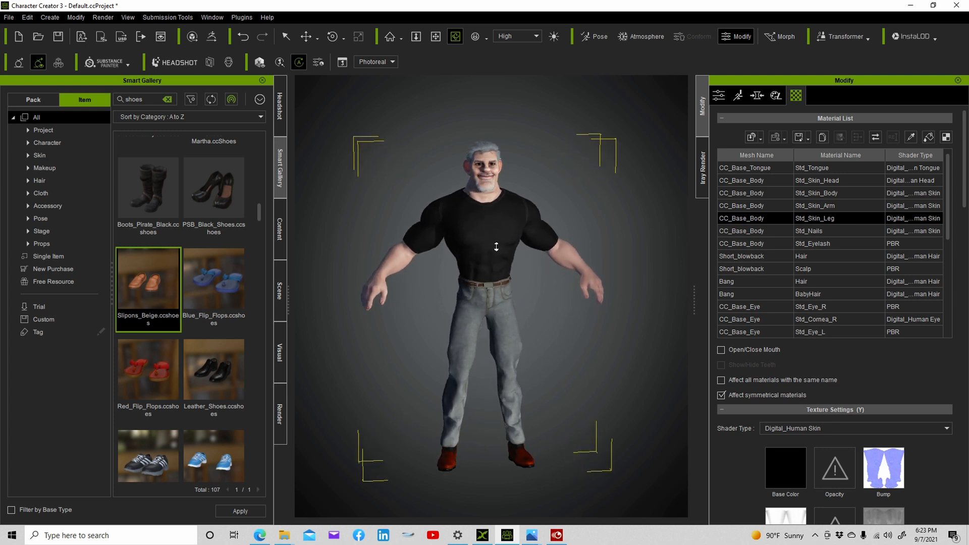
{"action": "left_click_drag", "start_coordinate": [488, 246], "coordinate": [471, 218]}
{"action": "scroll", "coordinate": [471, 218], "scroll_direction": "up", "scroll_amount": 5}
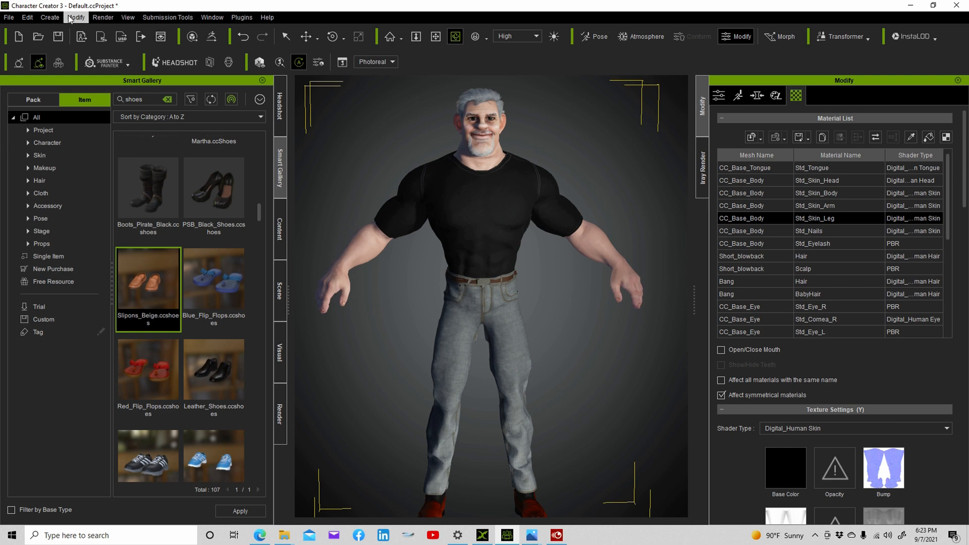
- Send the dressed character to iClone and frame it in the Front view
{"action": "left_click", "coordinate": [100, 37]}
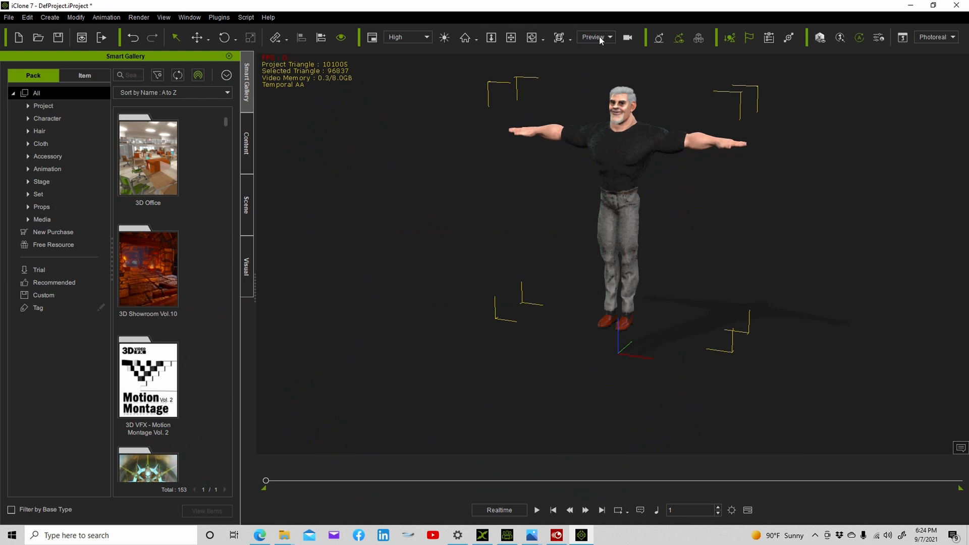
{"action": "left_click", "coordinate": [570, 39]}
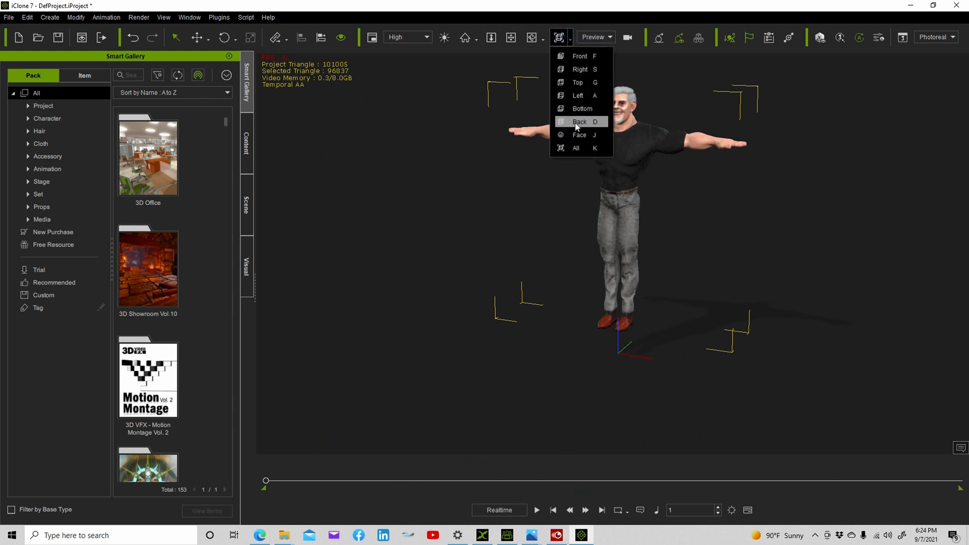
{"action": "left_click", "coordinate": [578, 56]}
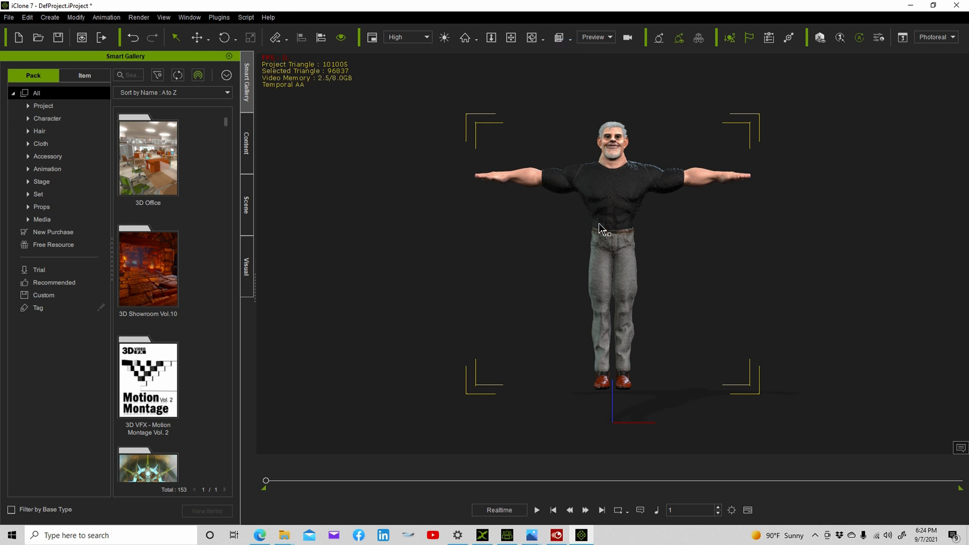
{"action": "scroll", "coordinate": [605, 211], "scroll_direction": "up", "scroll_amount": 1}
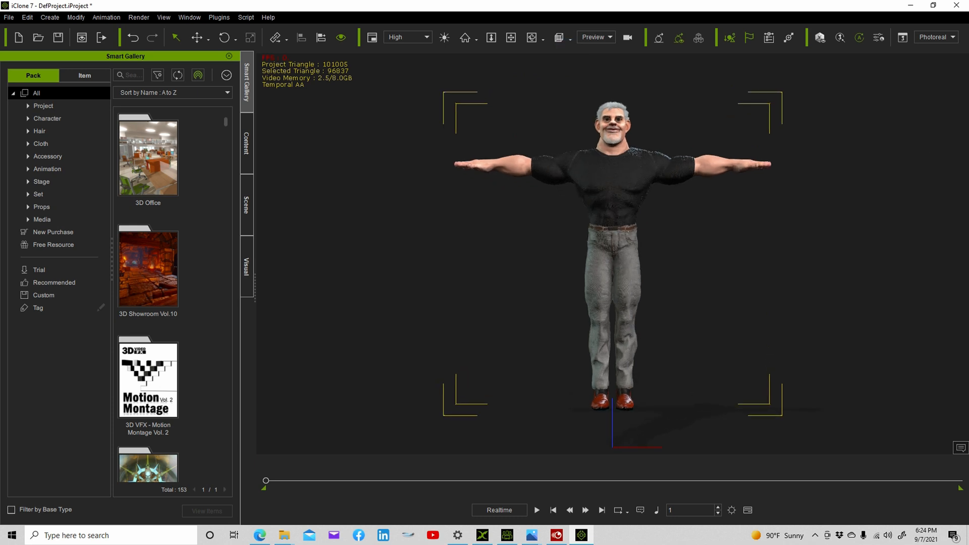
- Add the portrait photo to the scene as a reference picture beside the character and fit both in view
{"action": "left_click_drag", "start_coordinate": [968, 326], "coordinate": [791, 363]}
{"action": "left_click", "coordinate": [815, 397]}
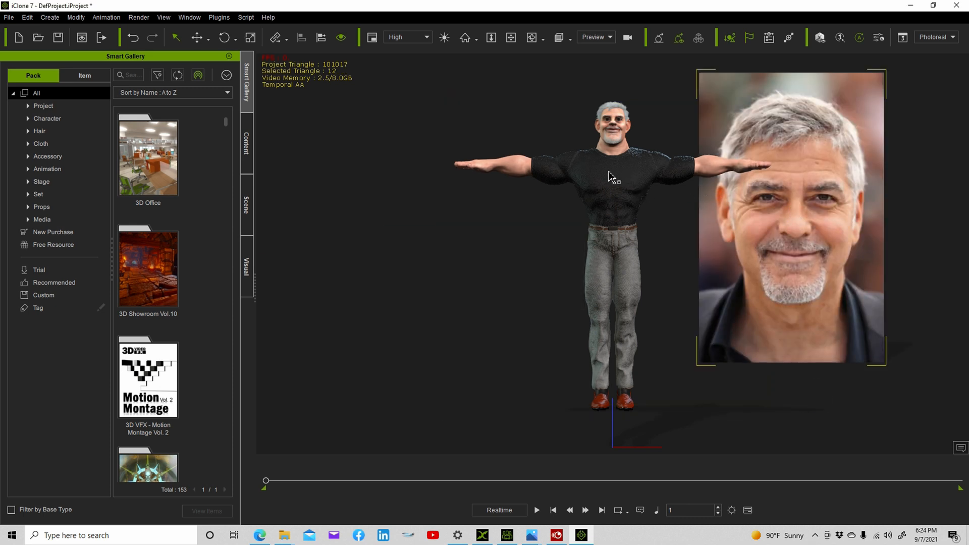
{"action": "left_click", "coordinate": [510, 37]}
{"action": "left_click_drag", "start_coordinate": [647, 221], "coordinate": [612, 228]}
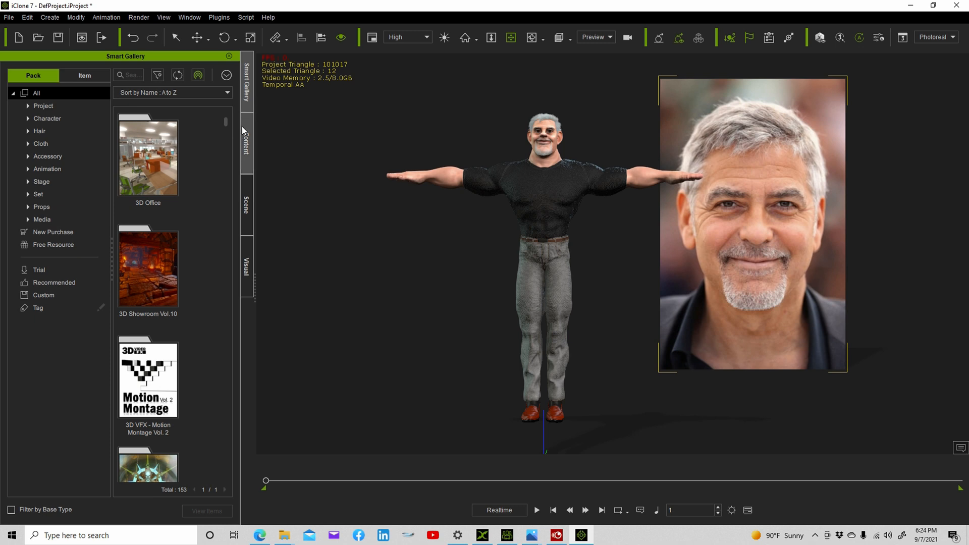
- Open the Act and Move - Male motion pack and select the character in the scene
{"action": "left_click", "coordinate": [42, 93]}
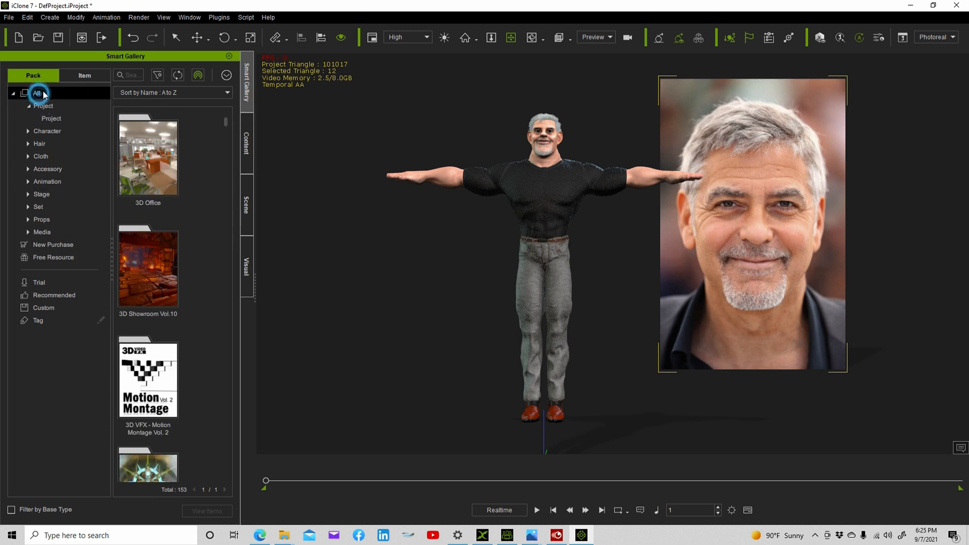
{"action": "scroll", "coordinate": [165, 247], "scroll_direction": "down", "scroll_amount": 5}
{"action": "scroll", "coordinate": [165, 246], "scroll_direction": "down", "scroll_amount": 3}
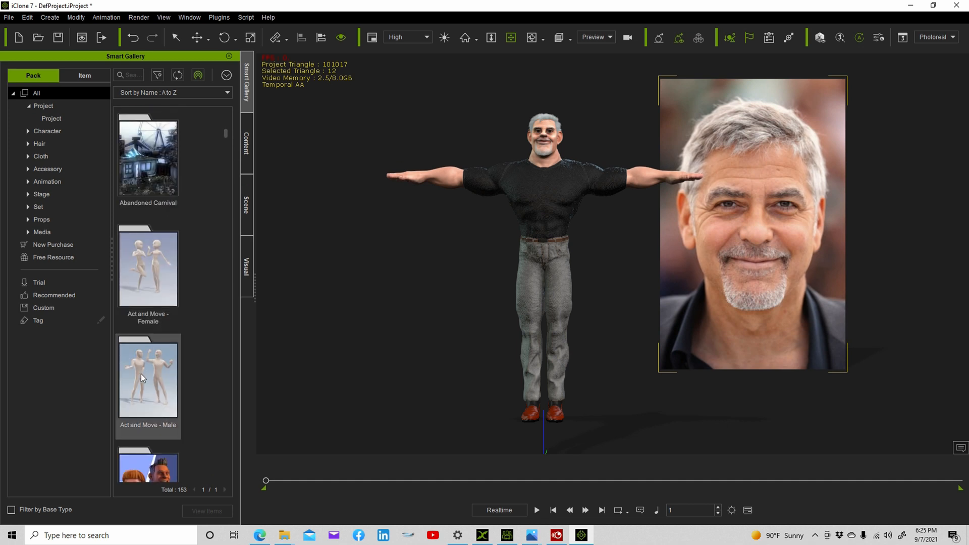
{"action": "double_click", "coordinate": [141, 374]}
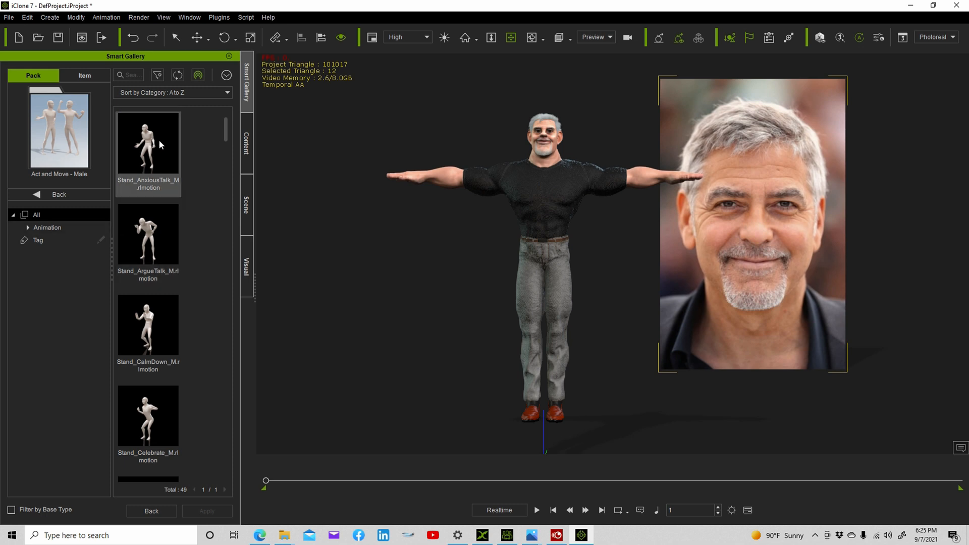
{"action": "double_click", "coordinate": [545, 223]}
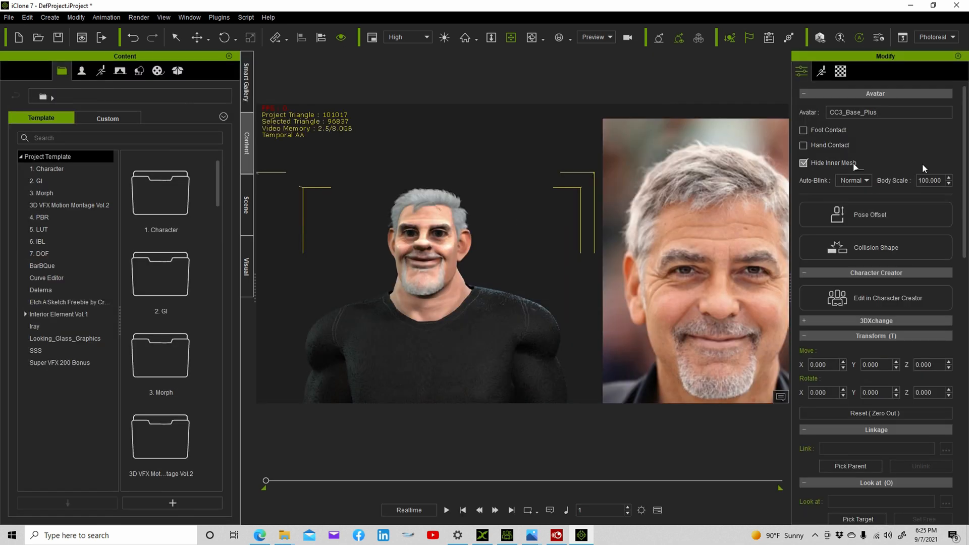
- Open Face Puppet for the character, replace the default feature selection with the eyes, cheeks, nose and eyebrows, and preview the facial movement
{"action": "left_click", "coordinate": [821, 71]}
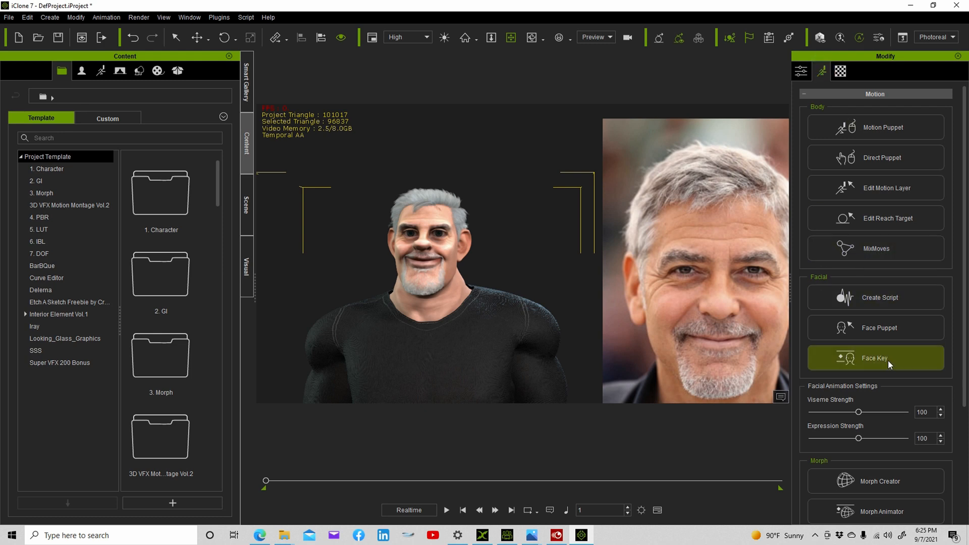
{"action": "left_click", "coordinate": [878, 333]}
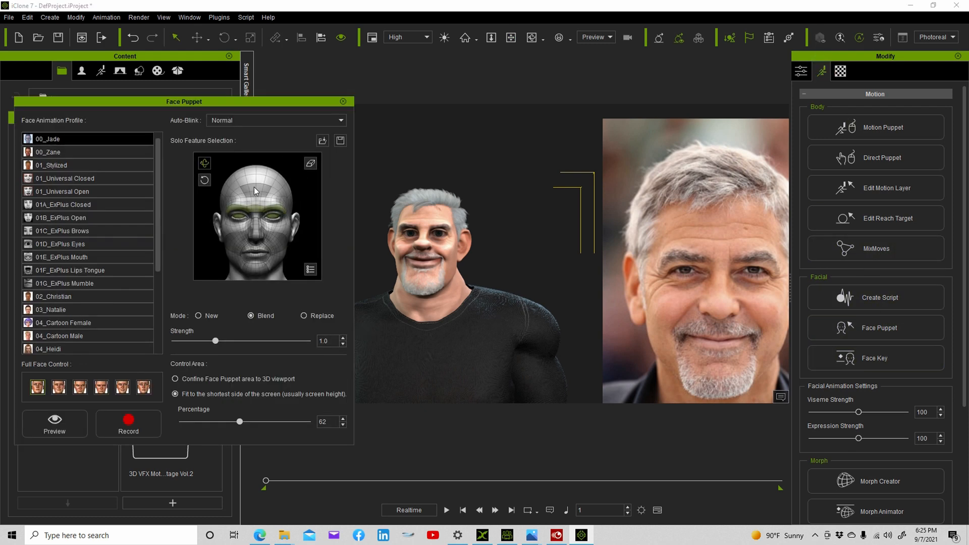
{"action": "left_click", "coordinate": [310, 163]}
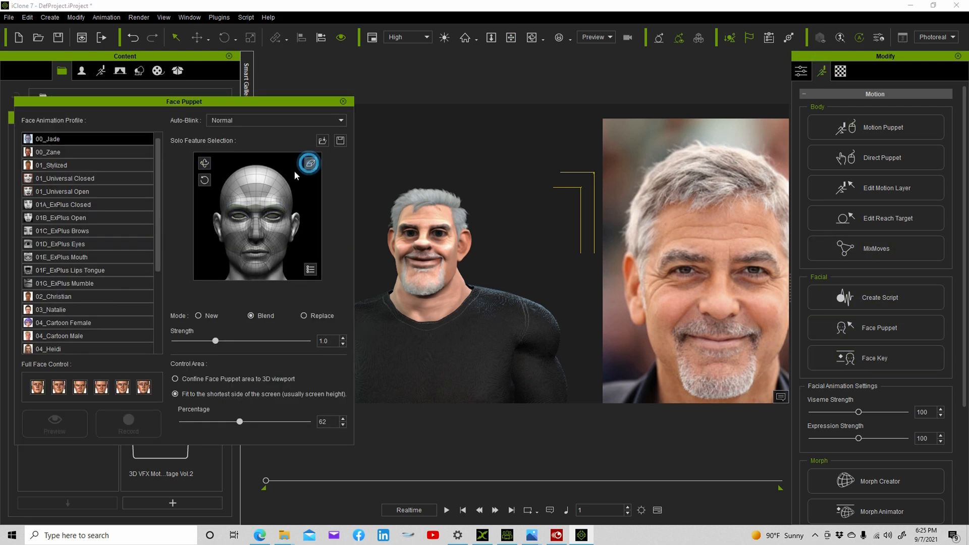
{"action": "left_click", "coordinate": [240, 219]}
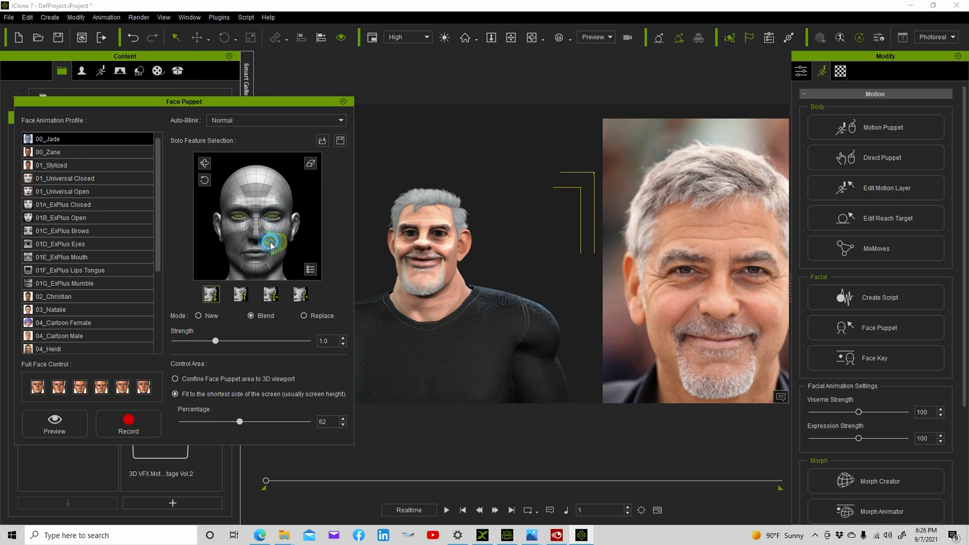
{"action": "left_click", "coordinate": [255, 236]}
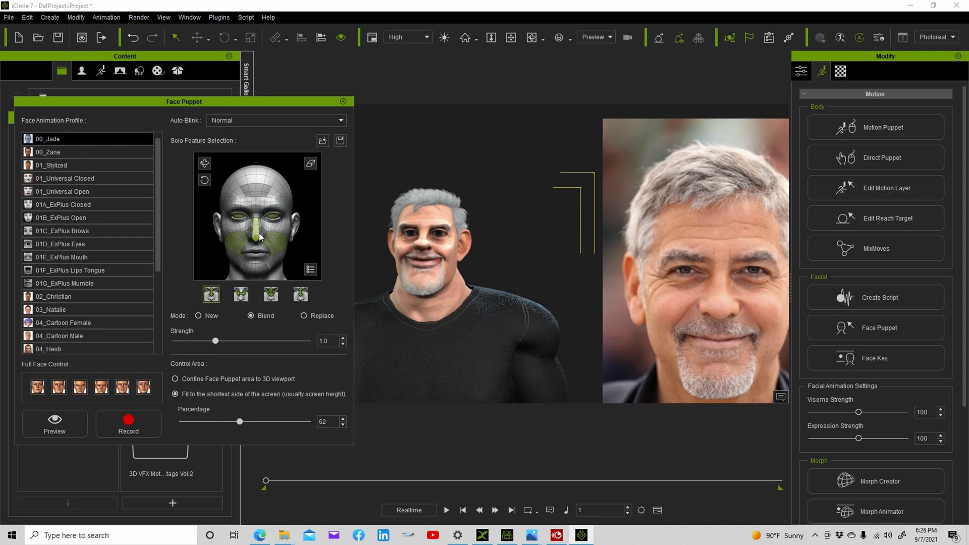
{"action": "left_click", "coordinate": [263, 232]}
{"action": "left_click", "coordinate": [250, 232]}
{"action": "left_click", "coordinate": [273, 204]}
{"action": "left_click", "coordinate": [233, 210]}
{"action": "left_click", "coordinate": [61, 420]}
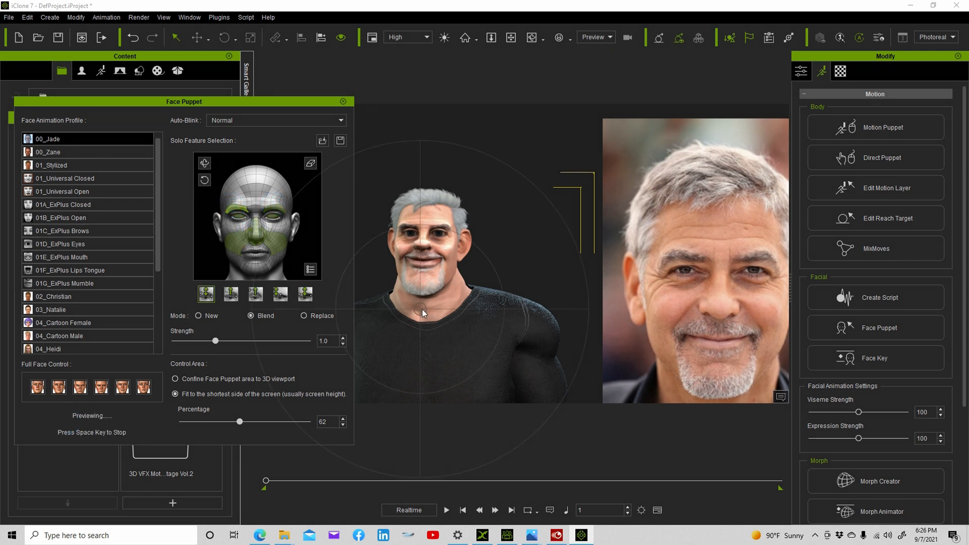
{"action": "key", "text": "space"}
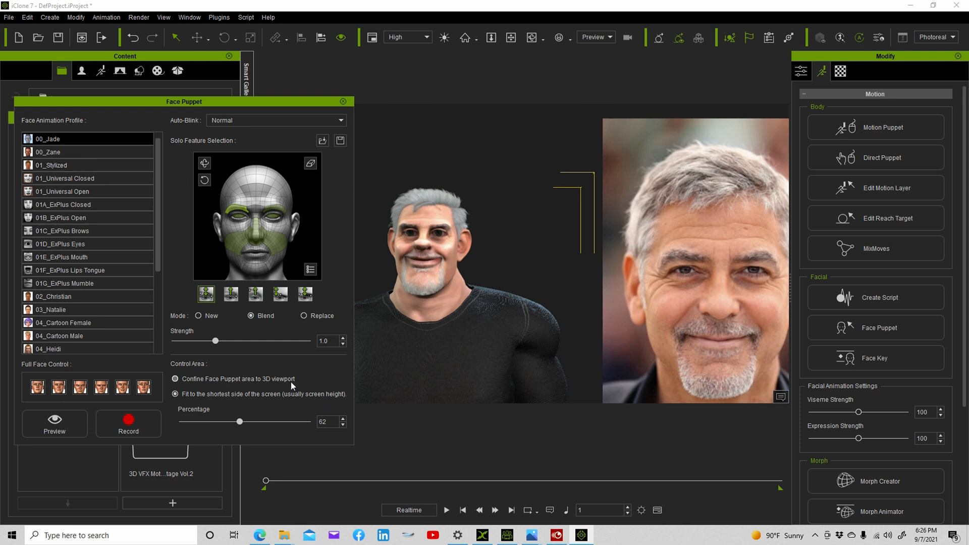
- Set the Face Puppet strength to 3.0, adjust the selected features around the eyes, and preview the exaggerated expression
{"action": "left_click_drag", "start_coordinate": [215, 340], "coordinate": [332, 336]}
{"action": "left_click", "coordinate": [256, 216]}
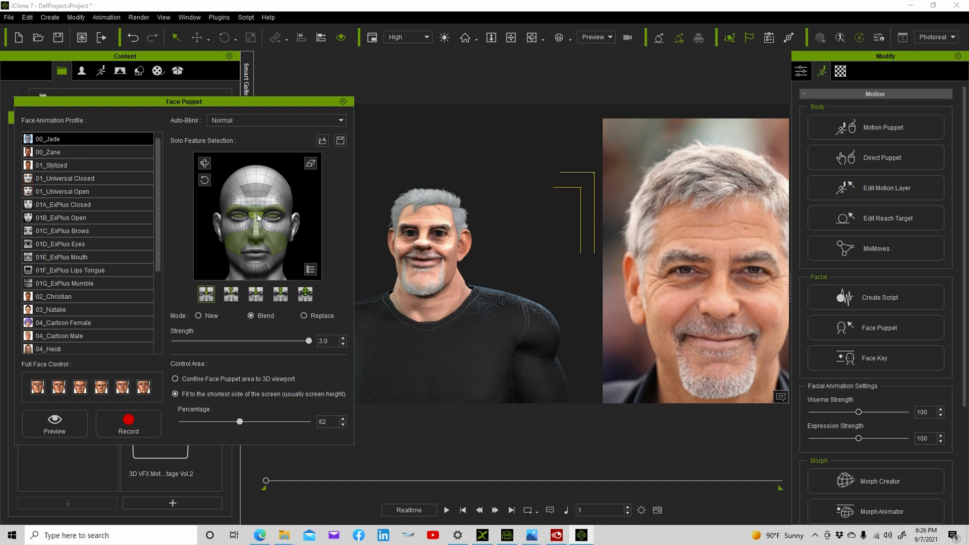
{"action": "left_click", "coordinate": [257, 217]}
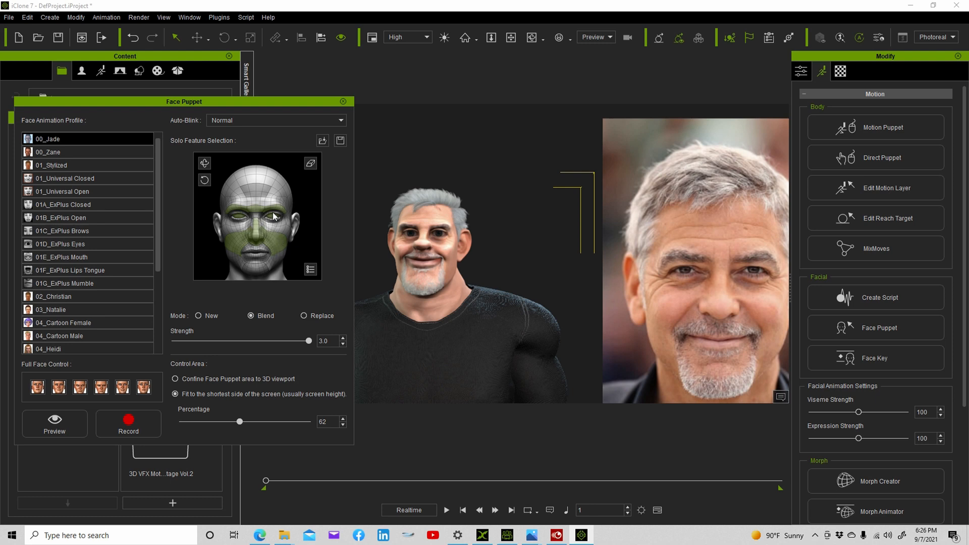
{"action": "left_click", "coordinate": [274, 216]}
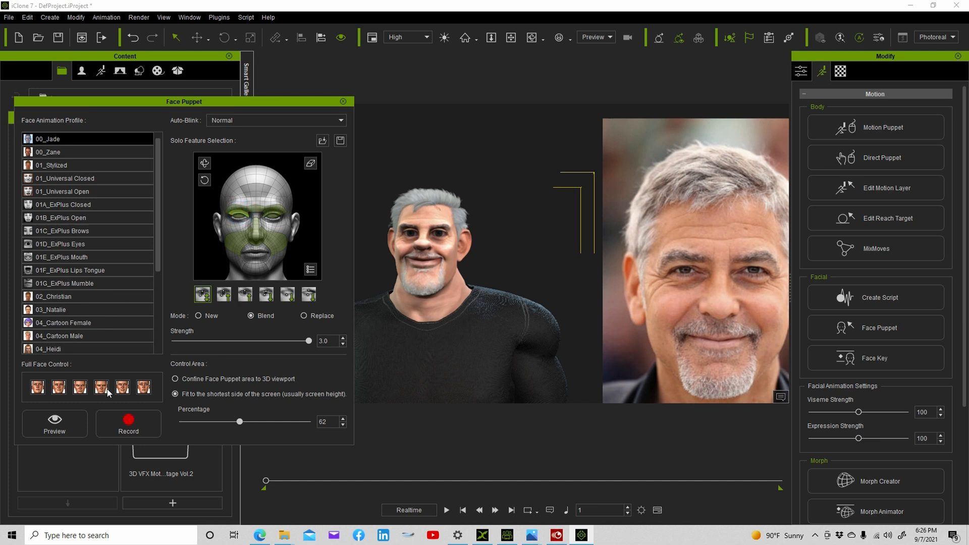
{"action": "left_click", "coordinate": [40, 420]}
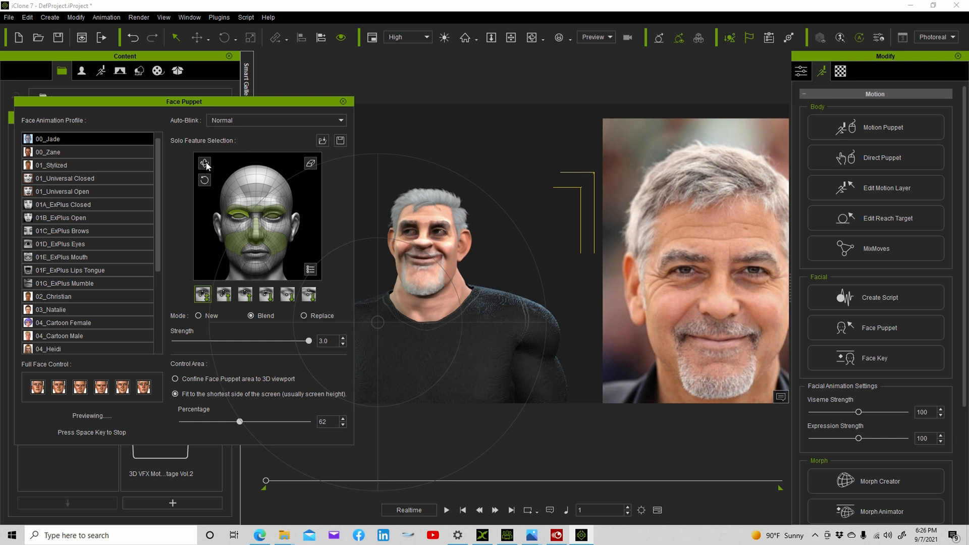
{"action": "key", "text": "space"}
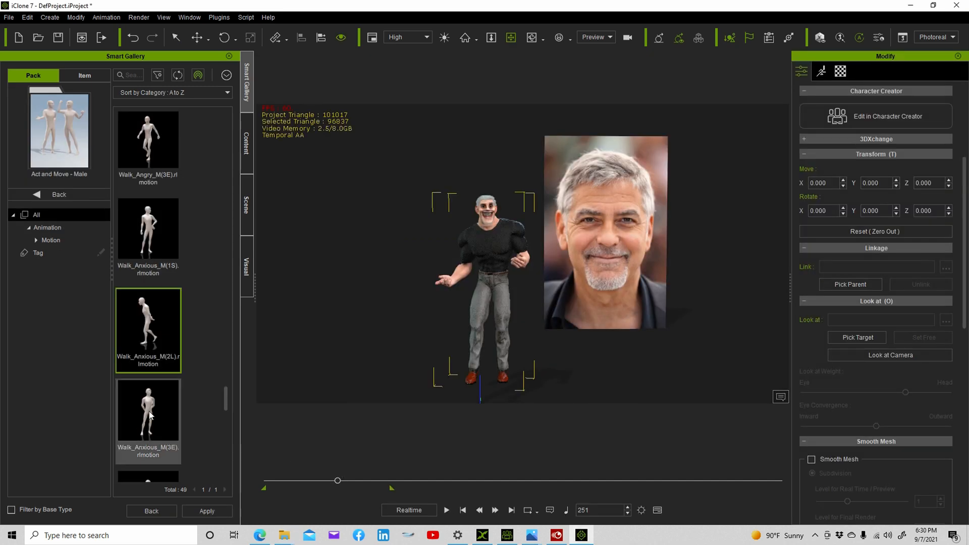
- Apply the Walk_Casual_M(2L) motion to the character at frame 251 and play back the walk
{"action": "scroll", "coordinate": [149, 409], "scroll_direction": "down", "scroll_amount": 3}
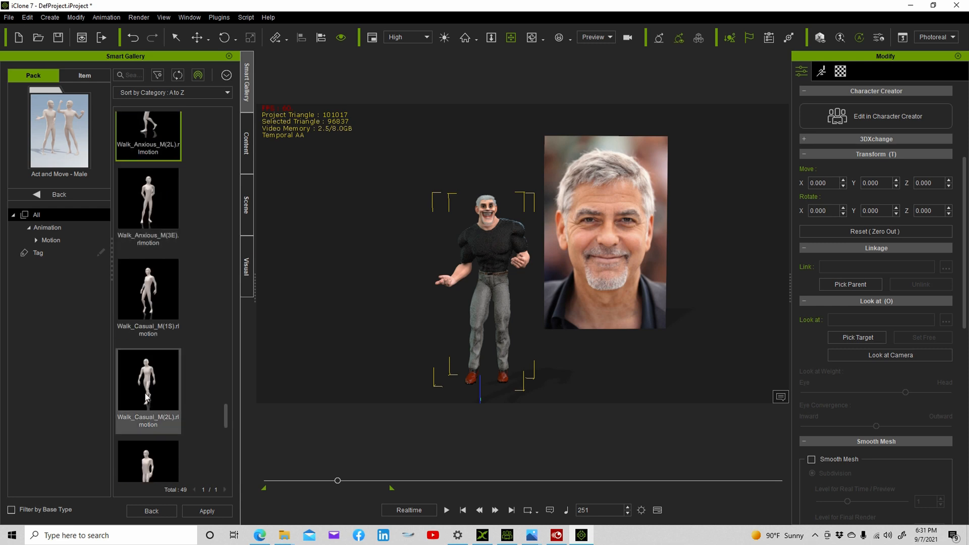
{"action": "double_click", "coordinate": [146, 398]}
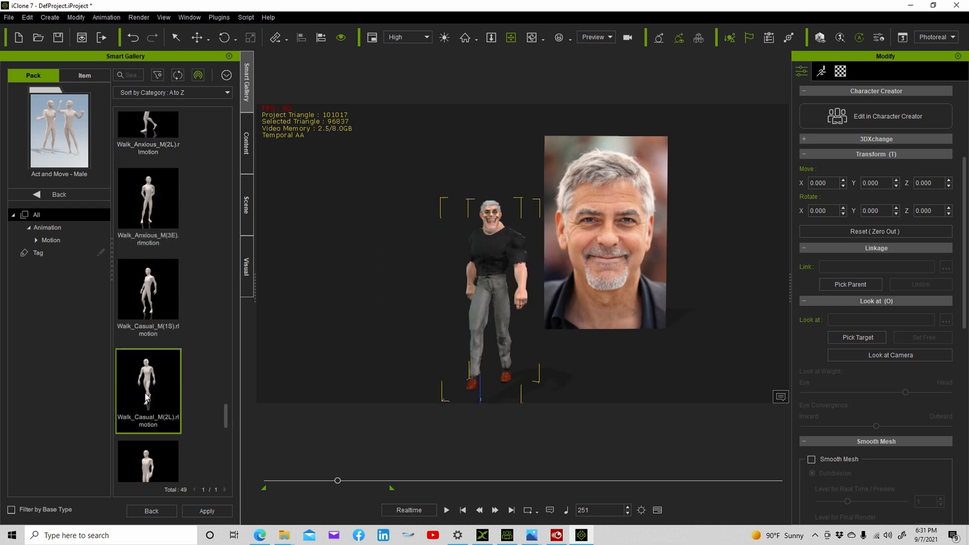
{"action": "key", "text": "space"}
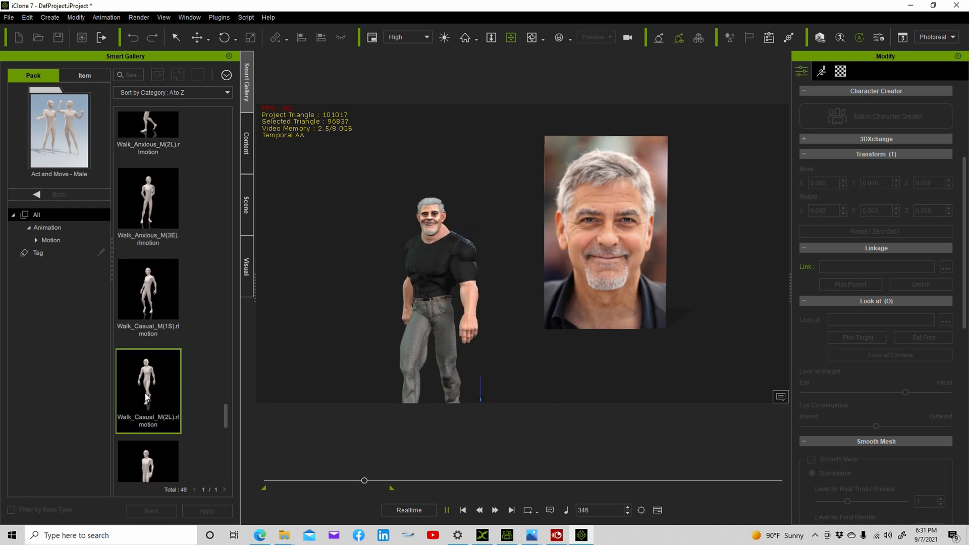
{"action": "left_click", "coordinate": [440, 510]}
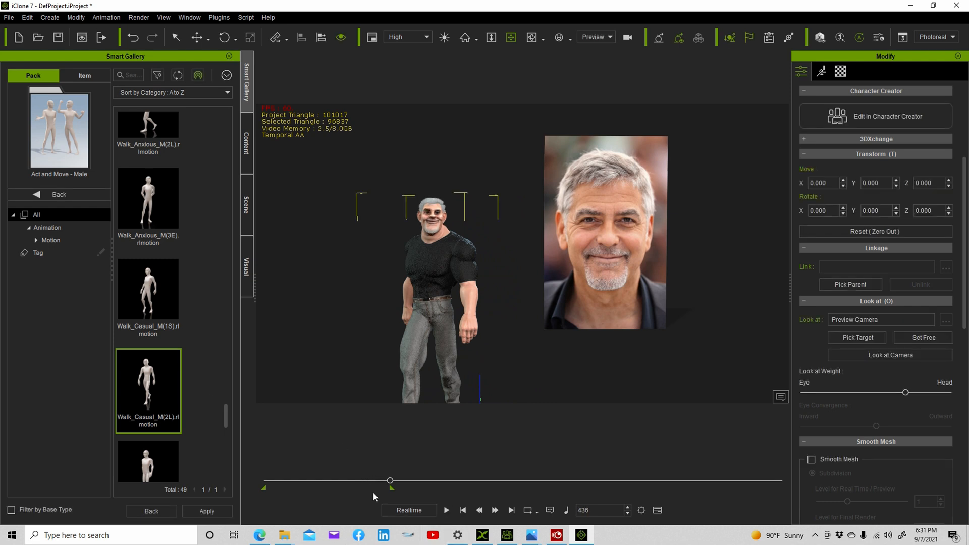
- Replay the walk from about frame 324 and the whole animation from its first frame
{"action": "left_click_drag", "start_coordinate": [391, 481], "coordinate": [359, 473]}
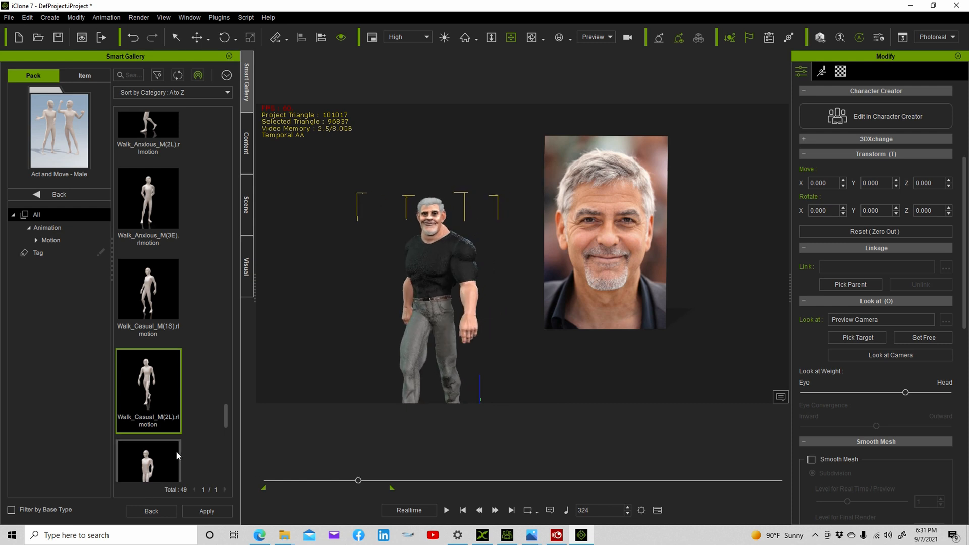
{"action": "key", "text": "space"}
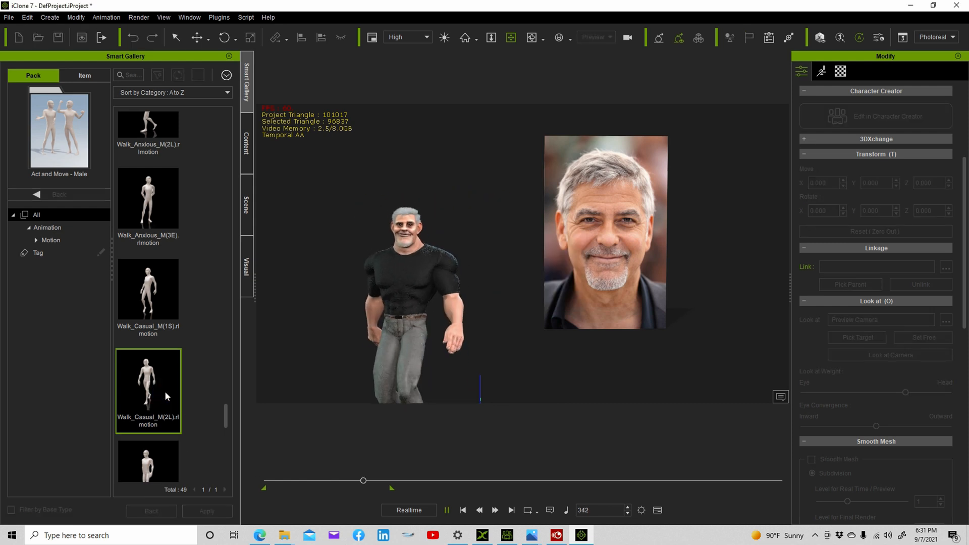
{"action": "key", "text": "space"}
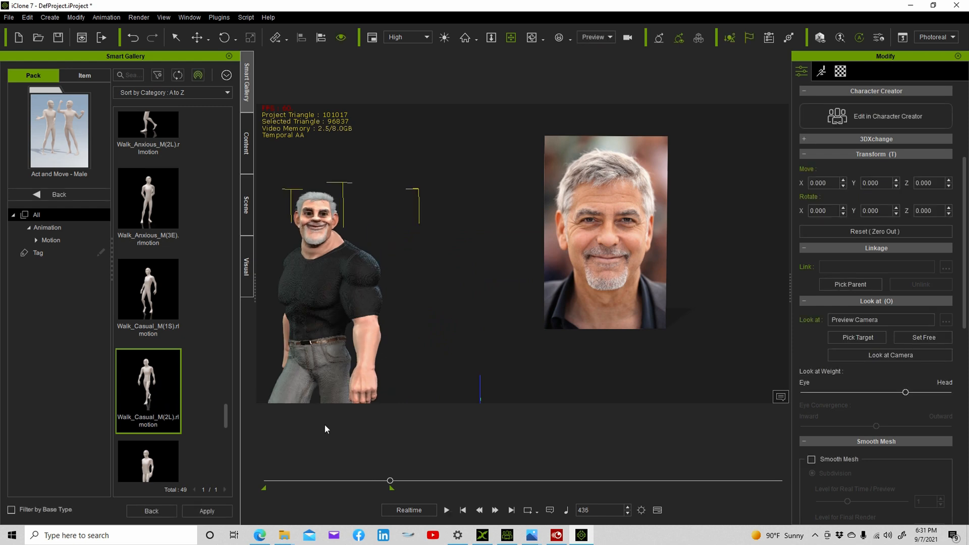
{"action": "left_click", "coordinate": [463, 510]}
{"action": "left_click", "coordinate": [446, 511]}
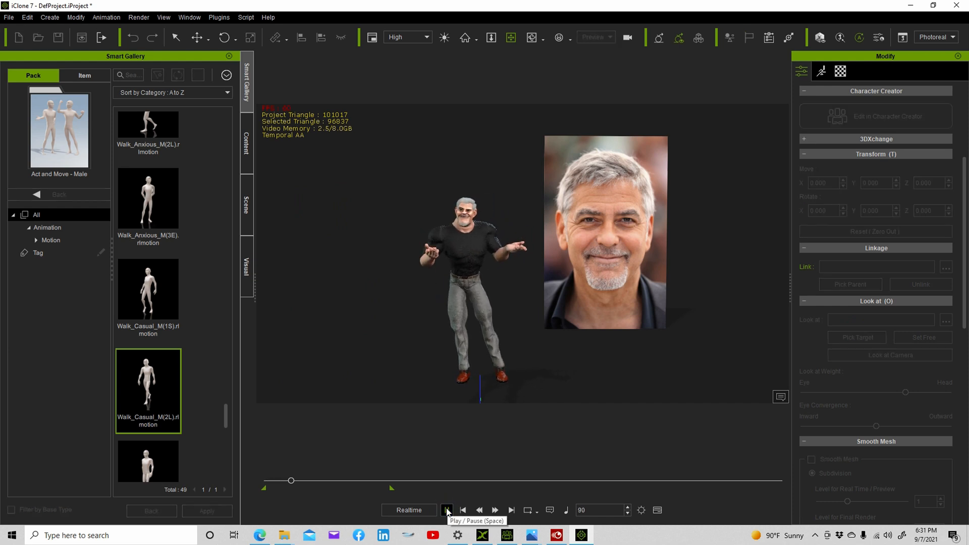